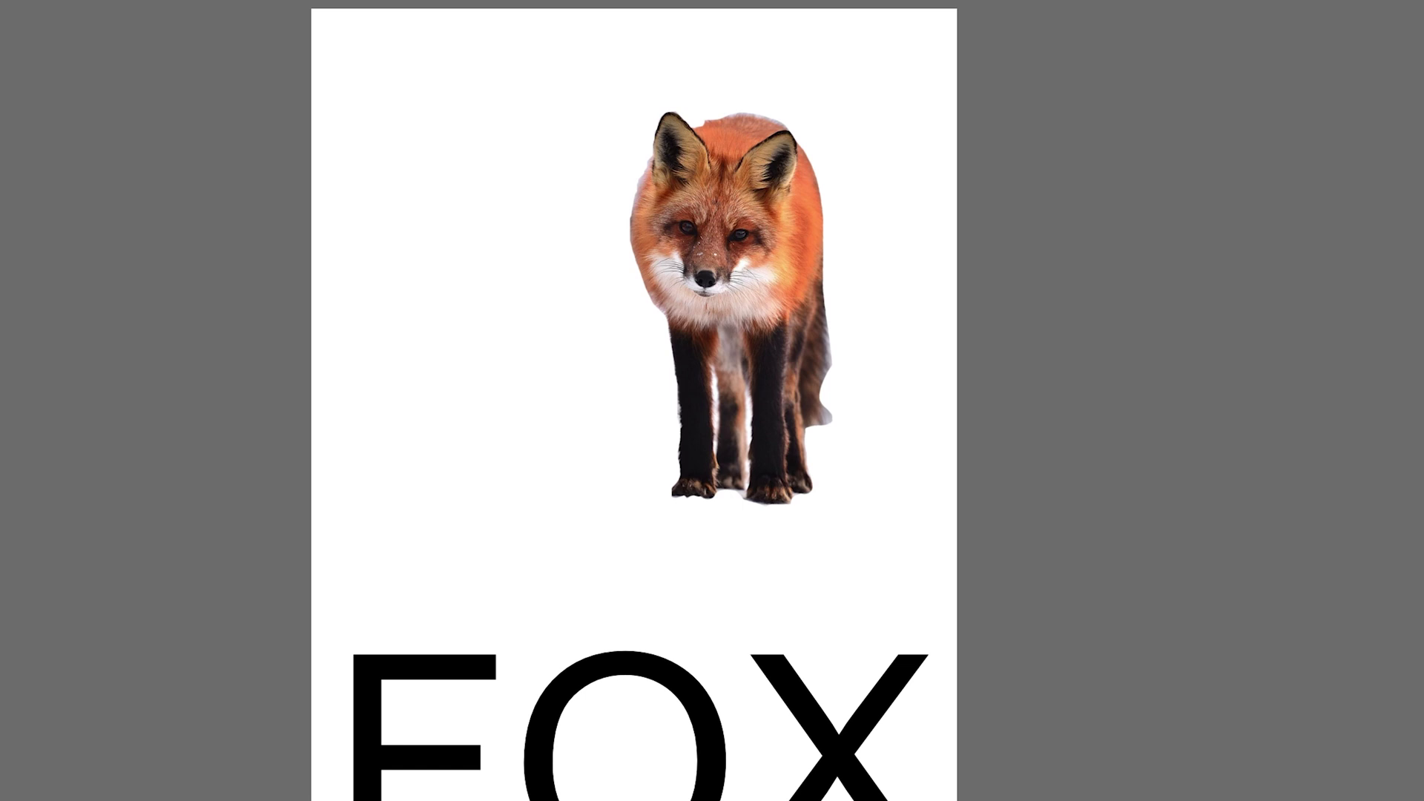
Switch to the Pixel Persona and leave the fox photo deselected.
{"action": "key", "text": "ctrl+alt+r"}
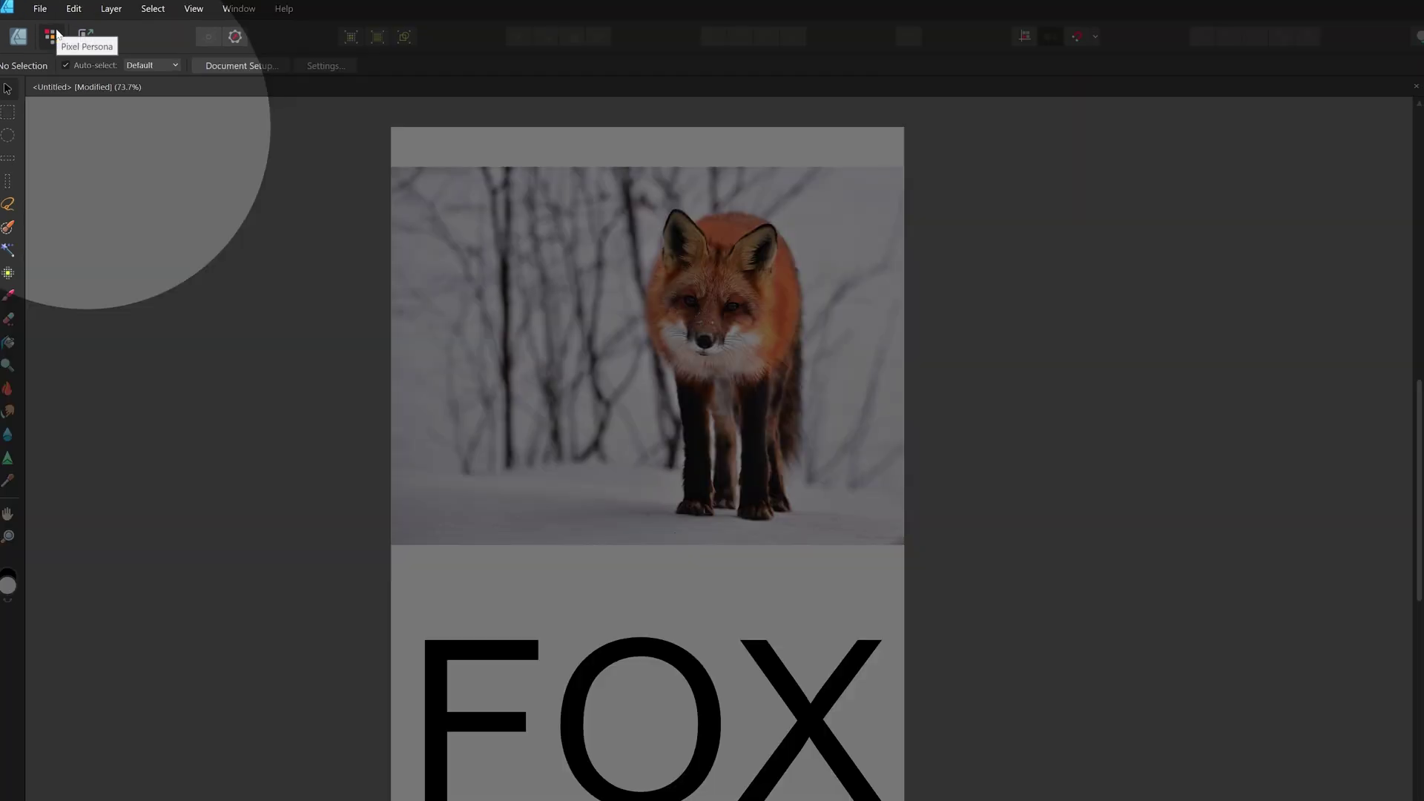
{"action": "left_click", "coordinate": [681, 324]}
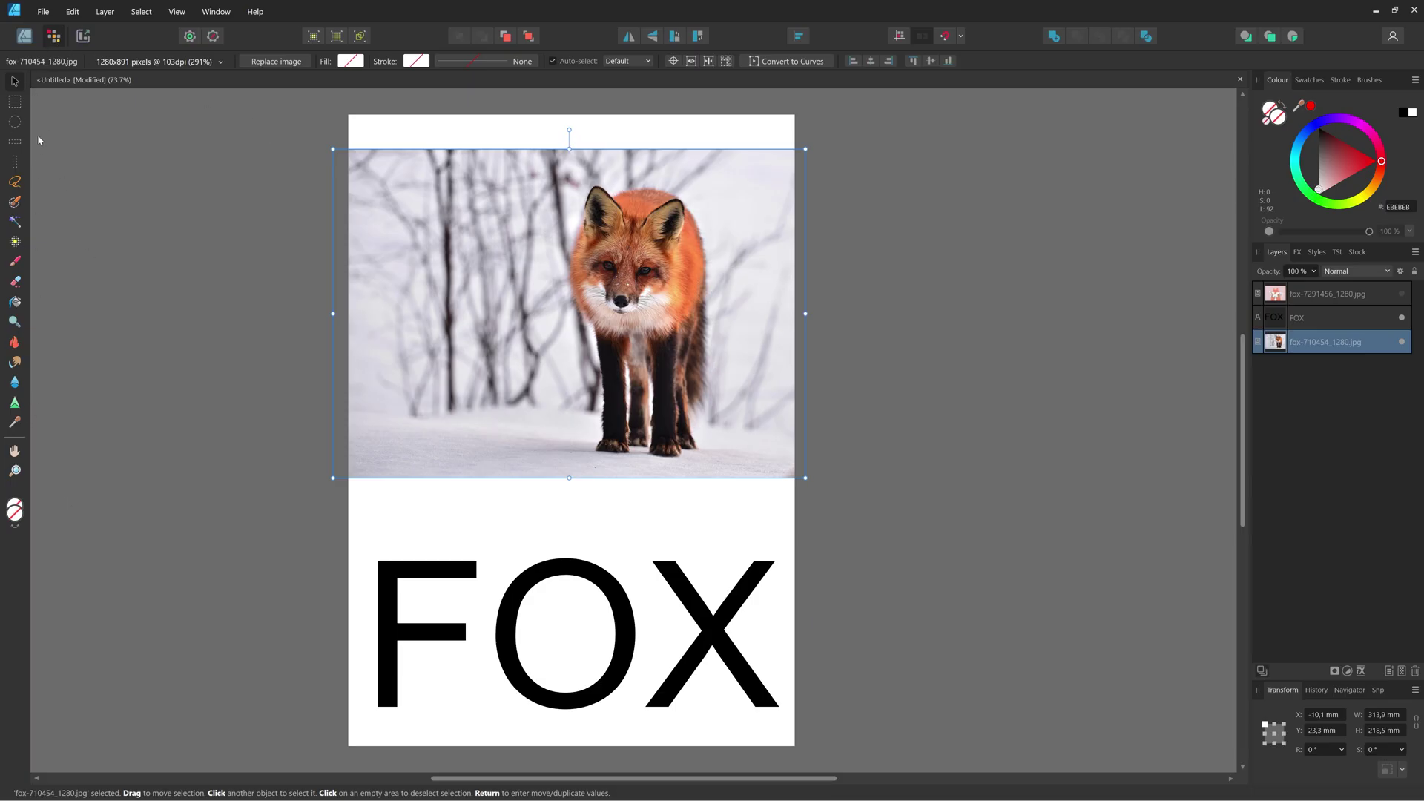
{"action": "left_click", "coordinate": [26, 43]}
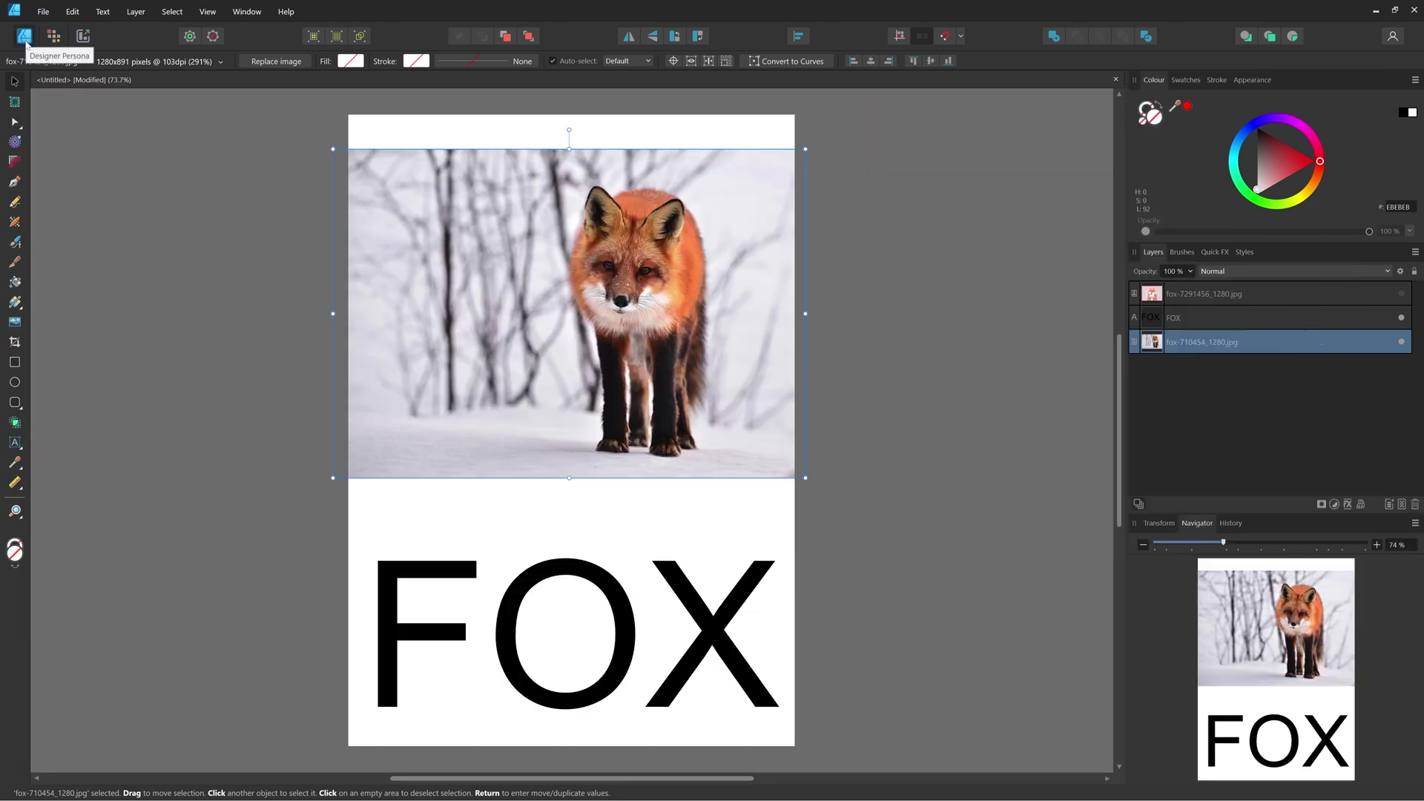
{"action": "left_click", "coordinate": [52, 37]}
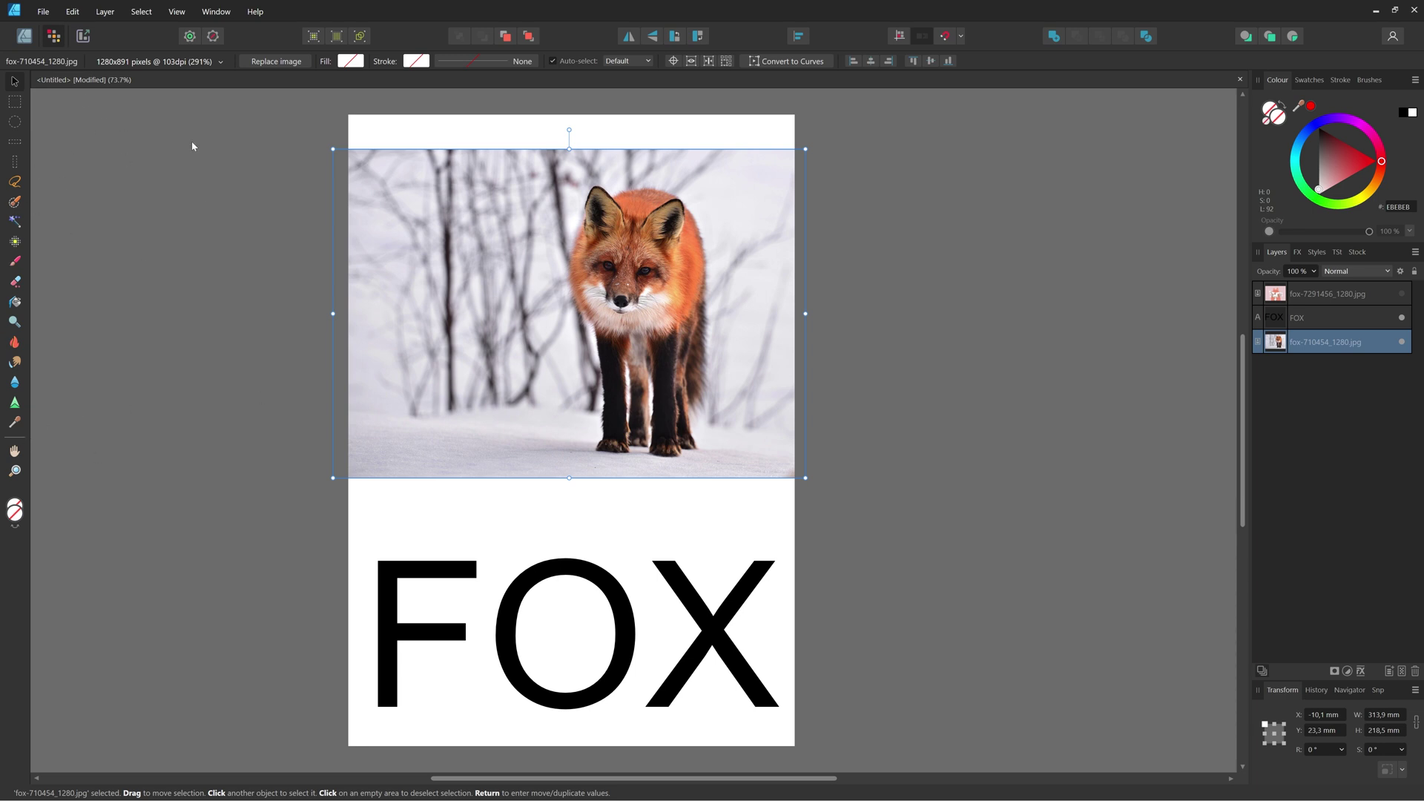
{"action": "left_click", "coordinate": [939, 439]}
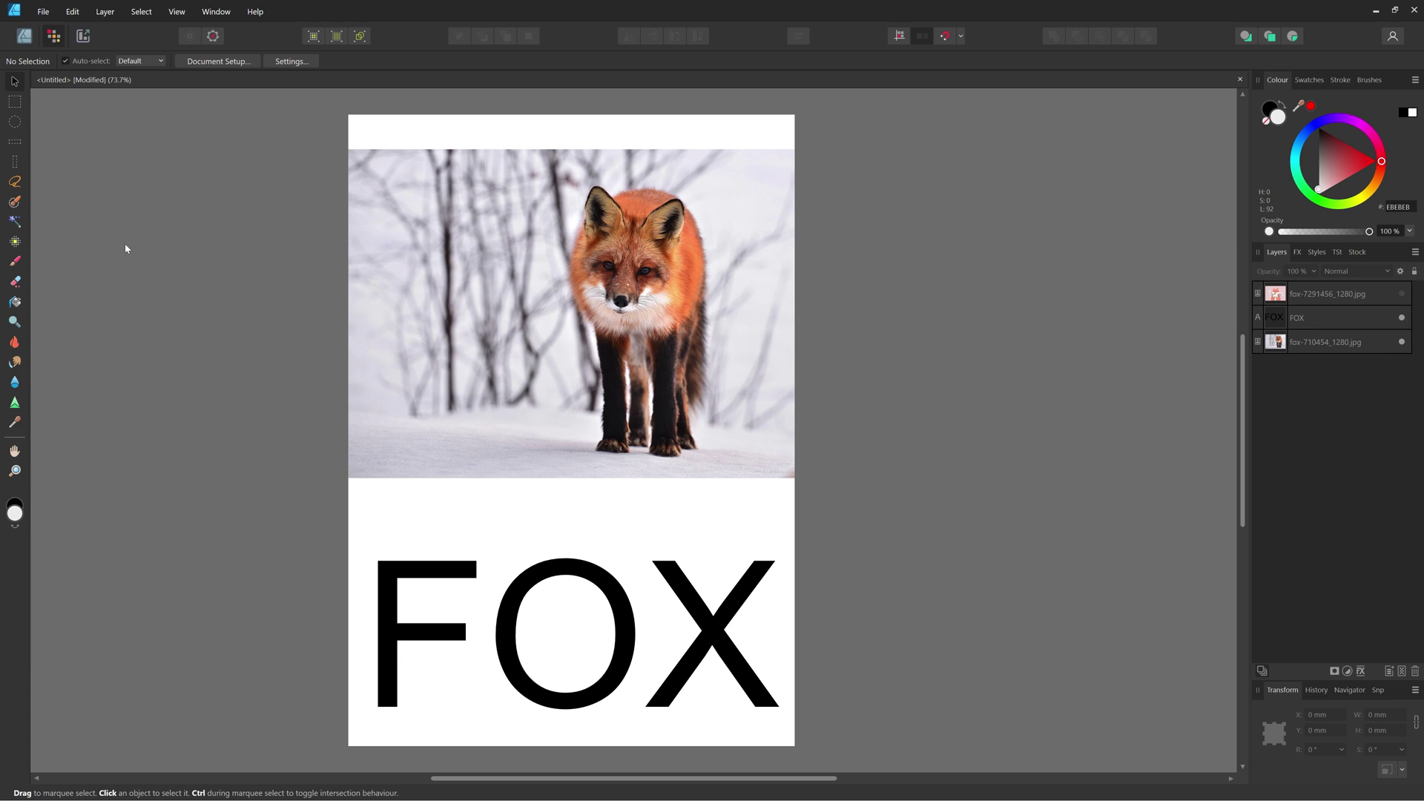
Activate the Paint Brush Tool and choose the Gritty Crayon brush from the Dry Media category.
{"action": "key", "text": "b"}
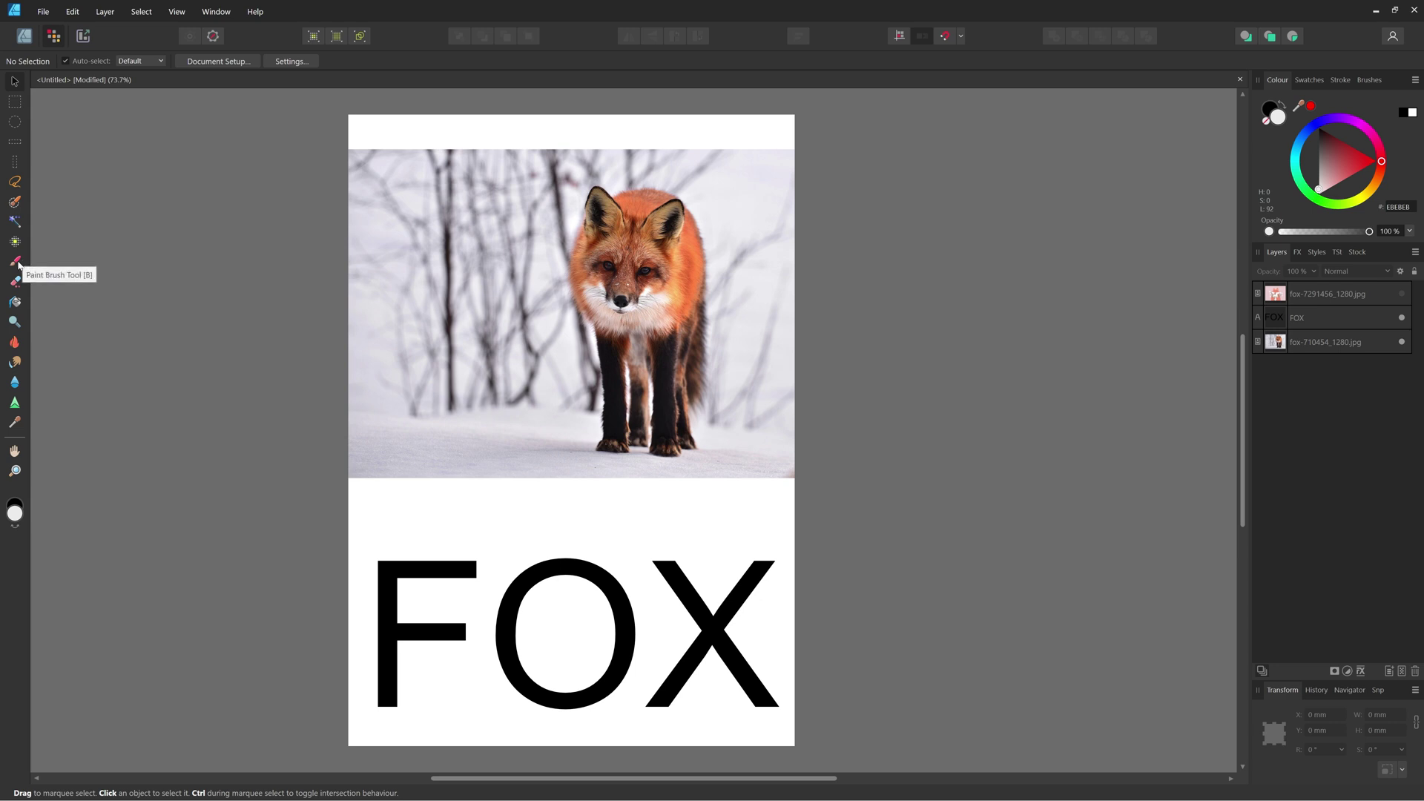
{"action": "left_click", "coordinate": [16, 262]}
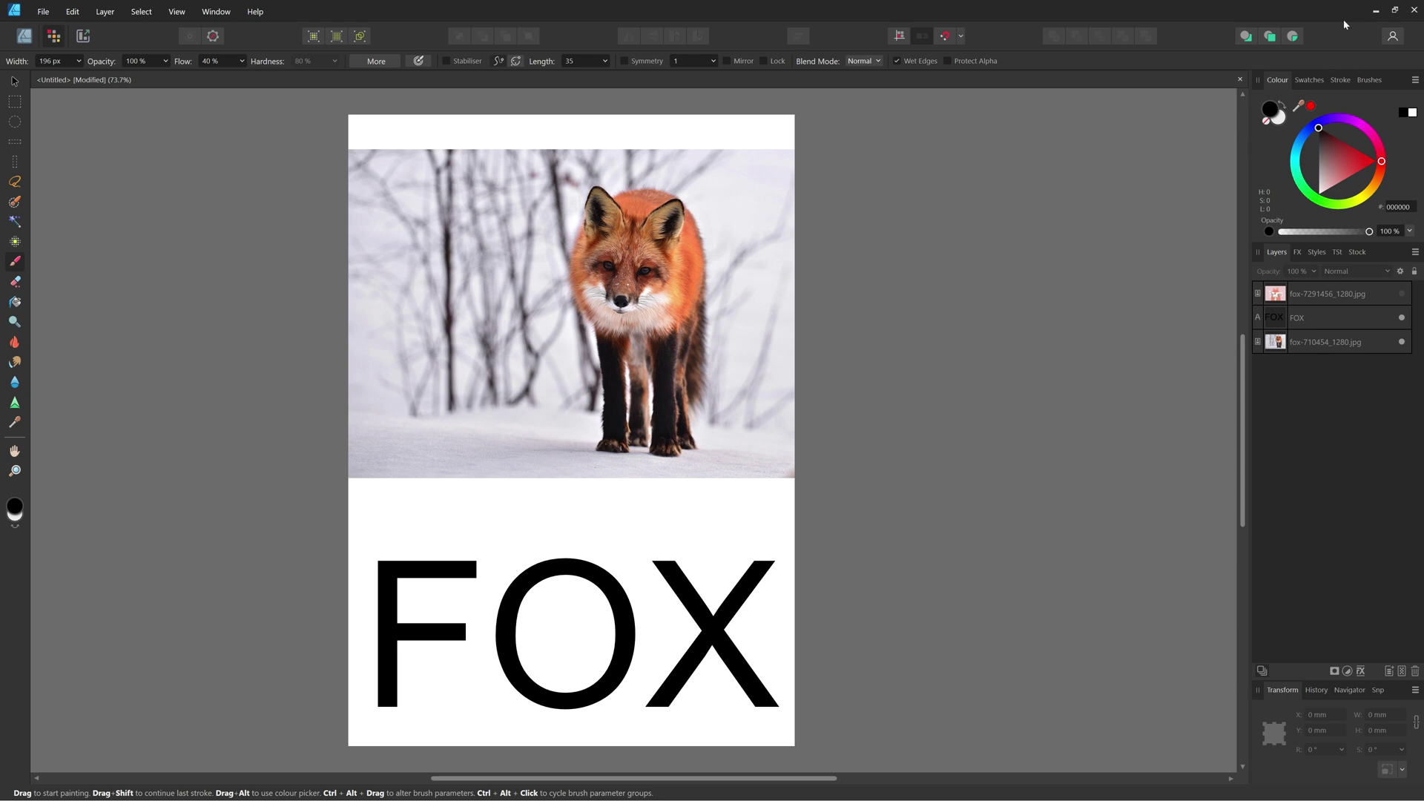
{"action": "left_click", "coordinate": [1369, 80]}
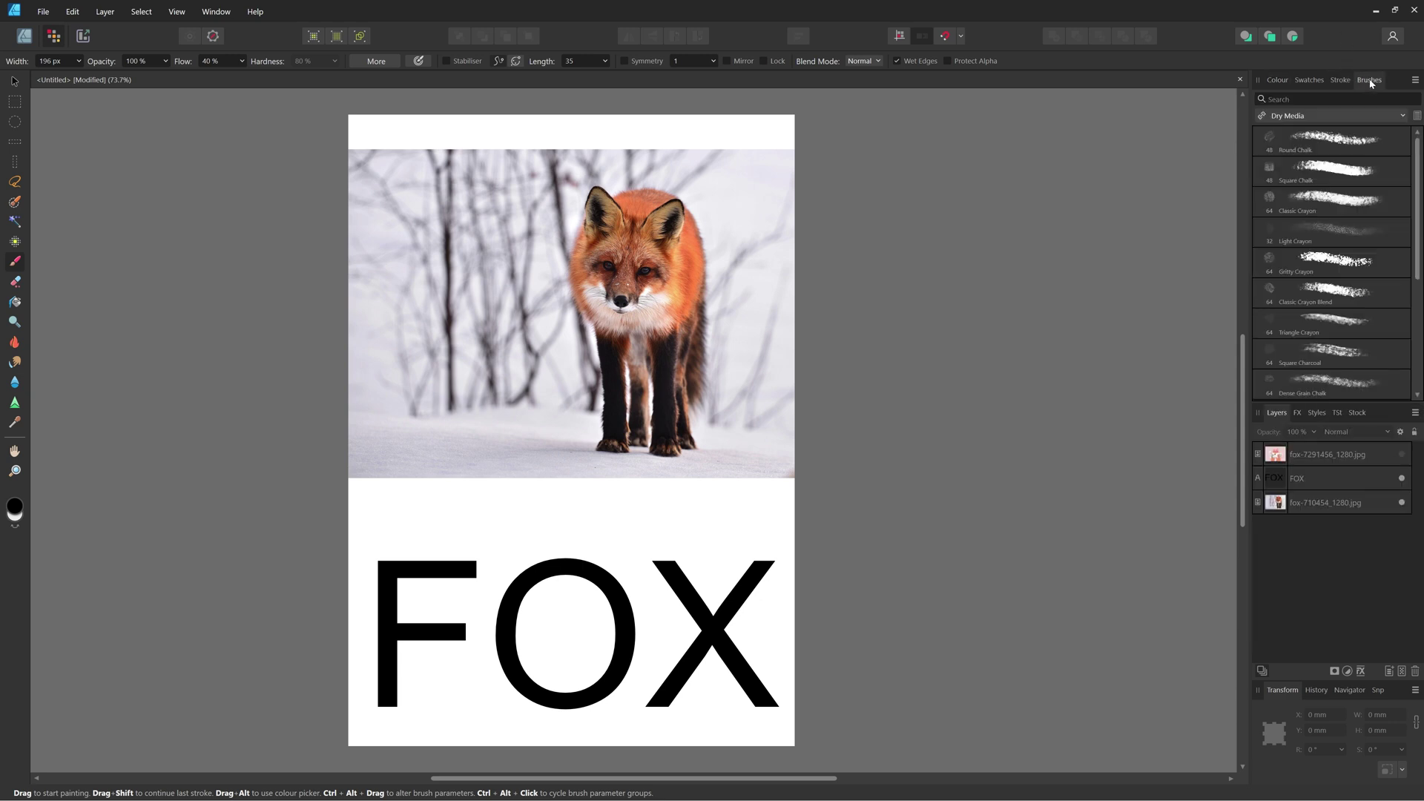
{"action": "left_click", "coordinate": [227, 11]}
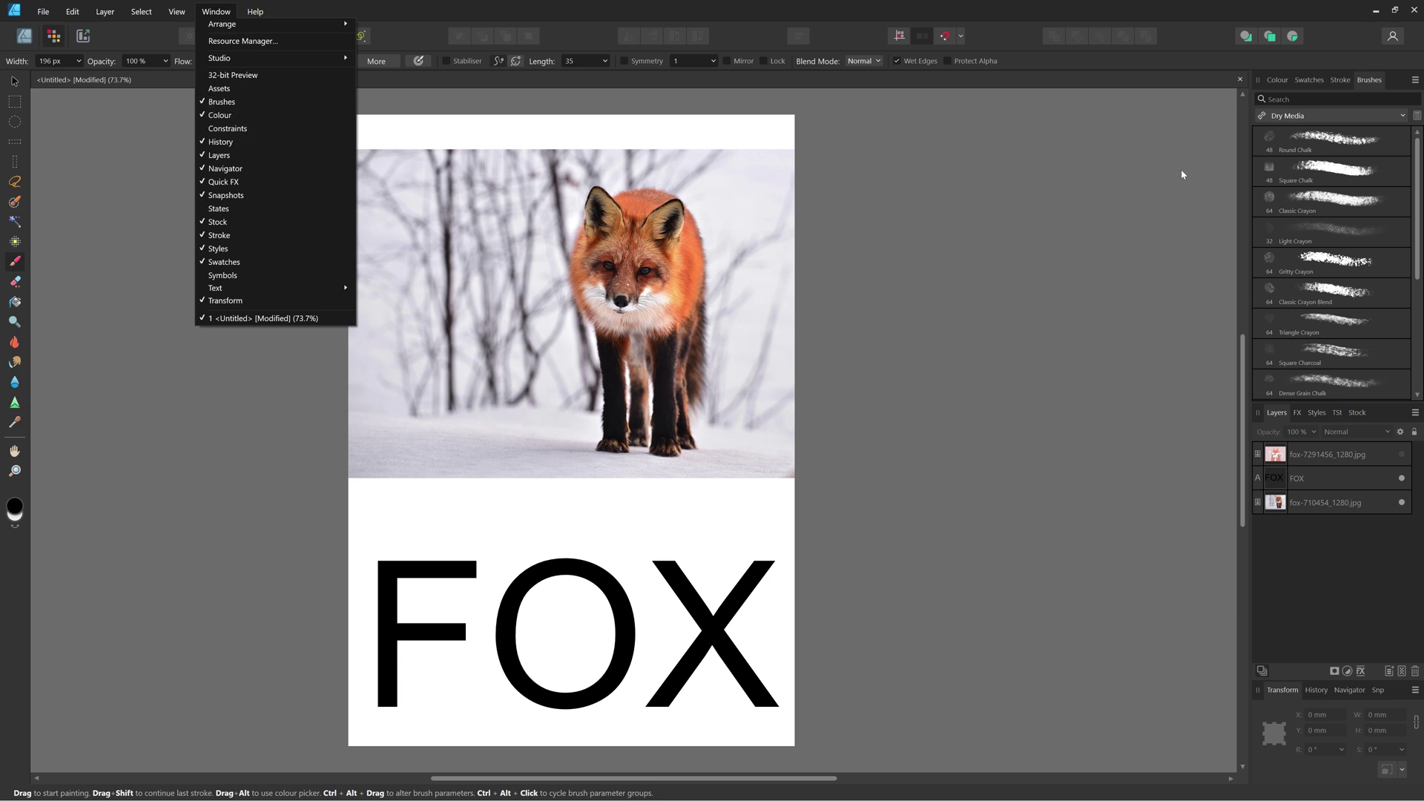
{"action": "left_click", "coordinate": [1341, 116]}
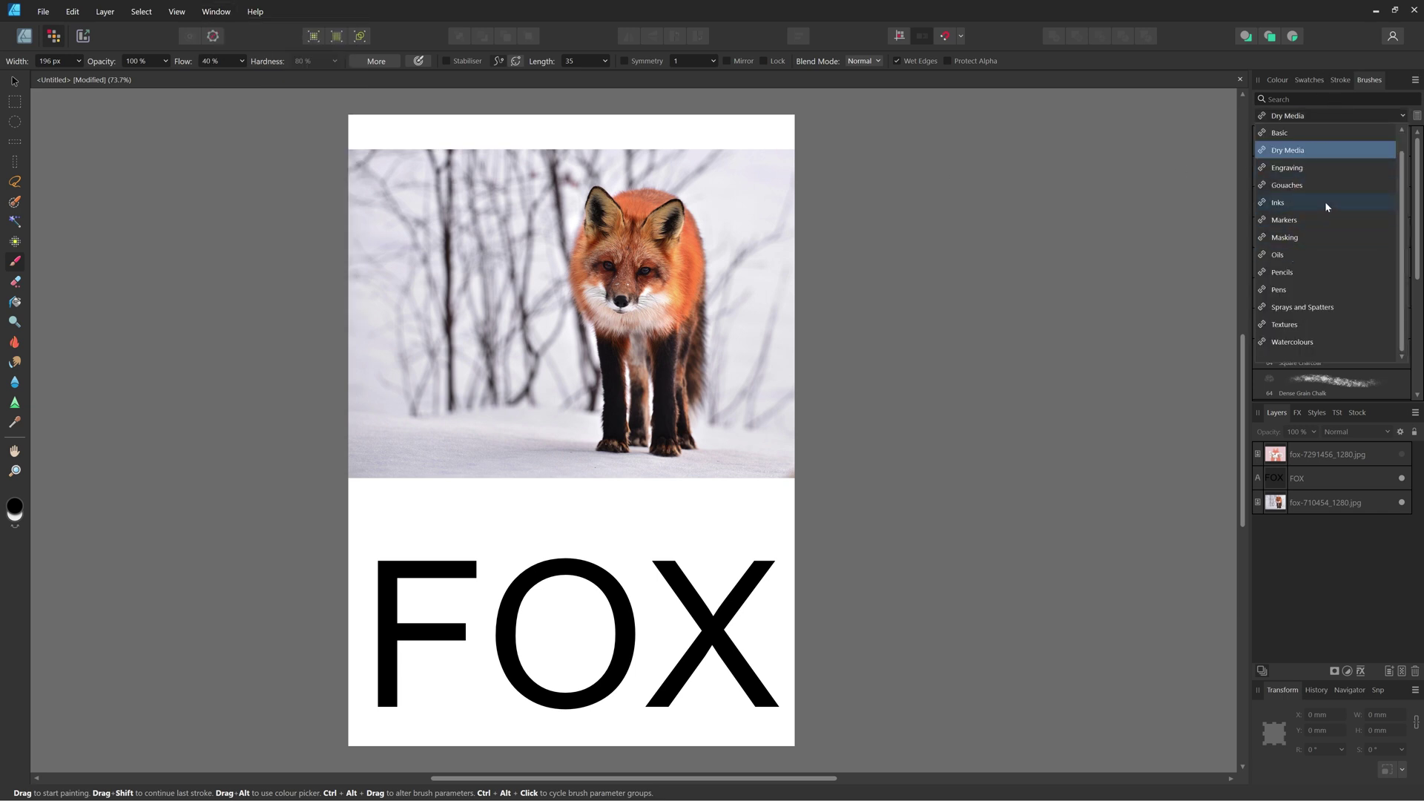
{"action": "left_click", "coordinate": [1332, 114]}
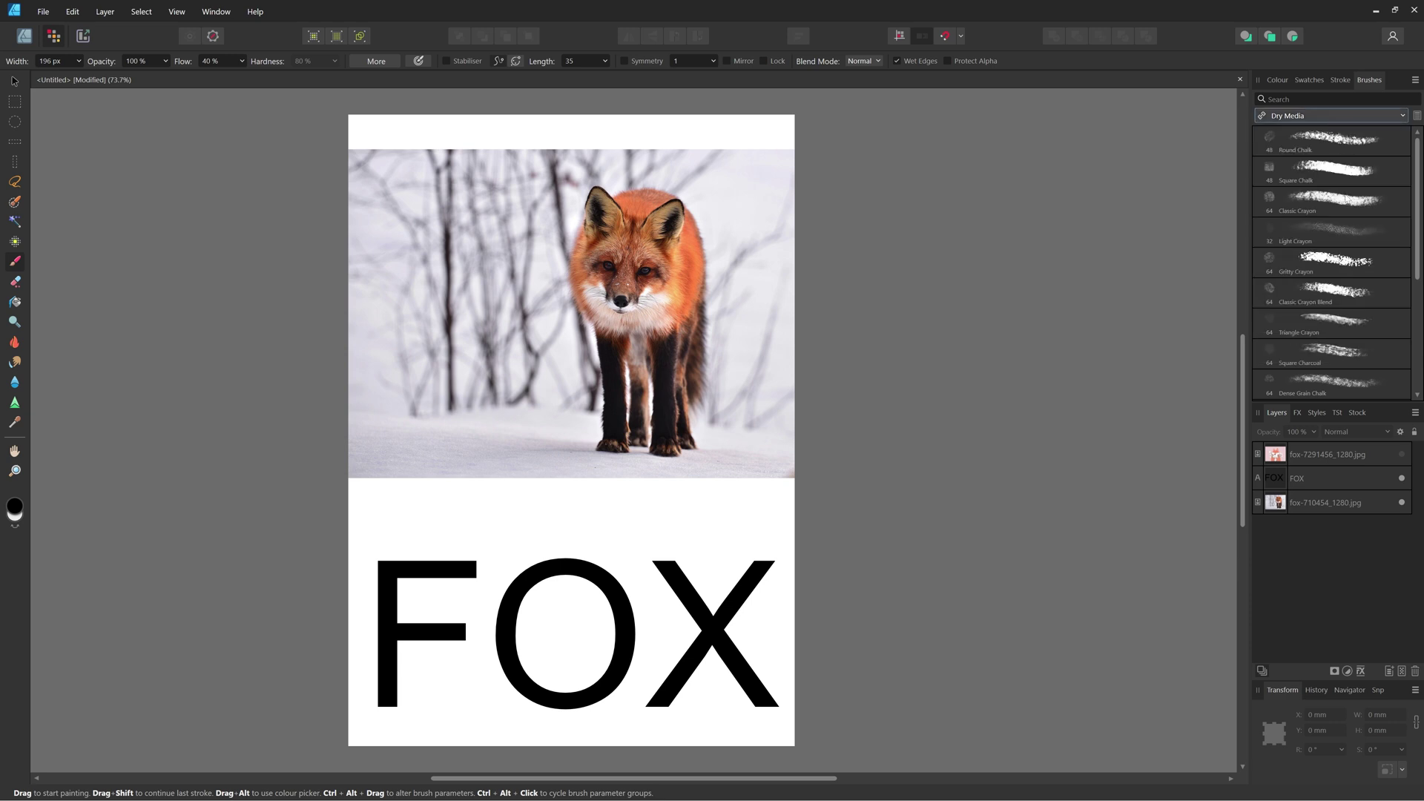
{"action": "left_click", "coordinate": [1333, 260]}
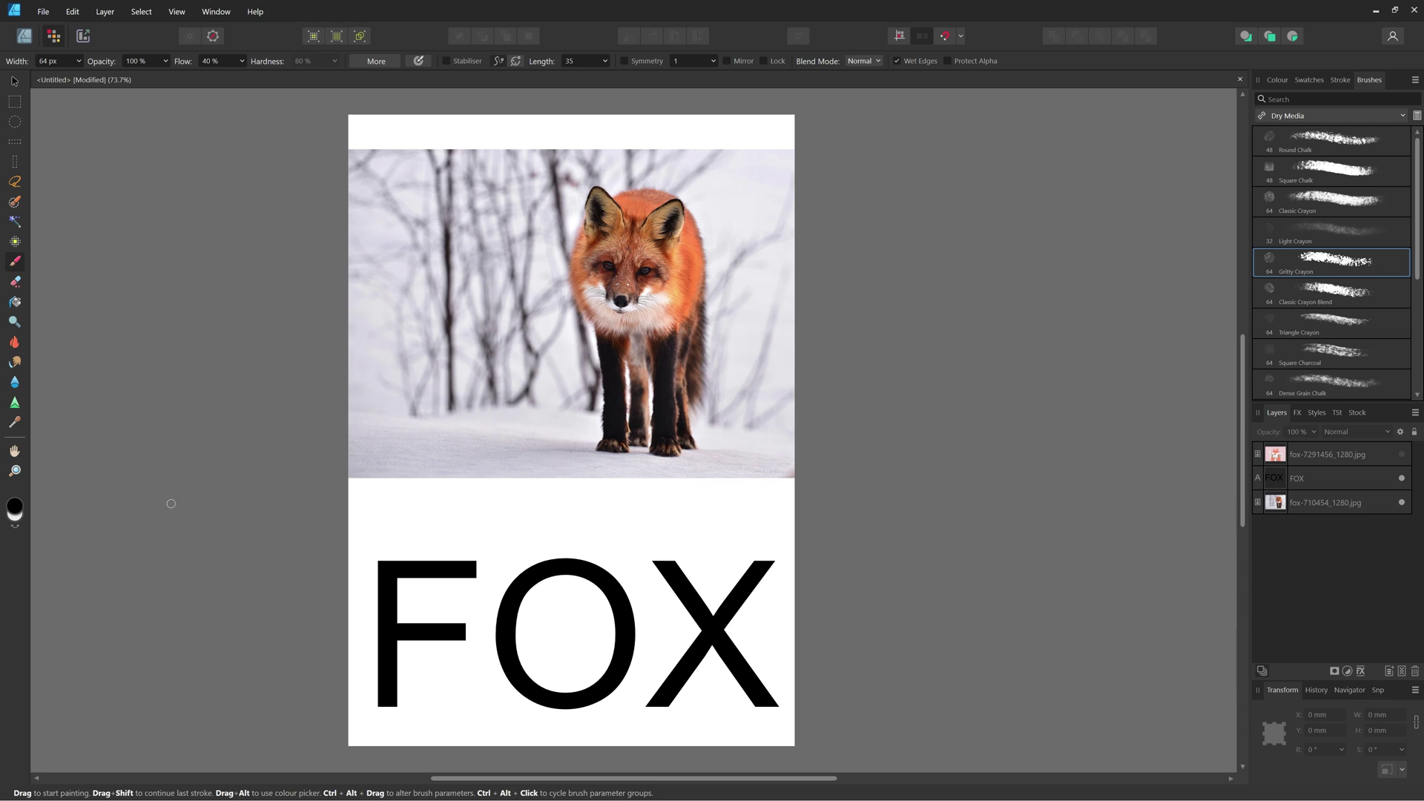
Set the brush colour to a light blue with a hue of 204.
{"action": "double_click", "coordinate": [16, 508]}
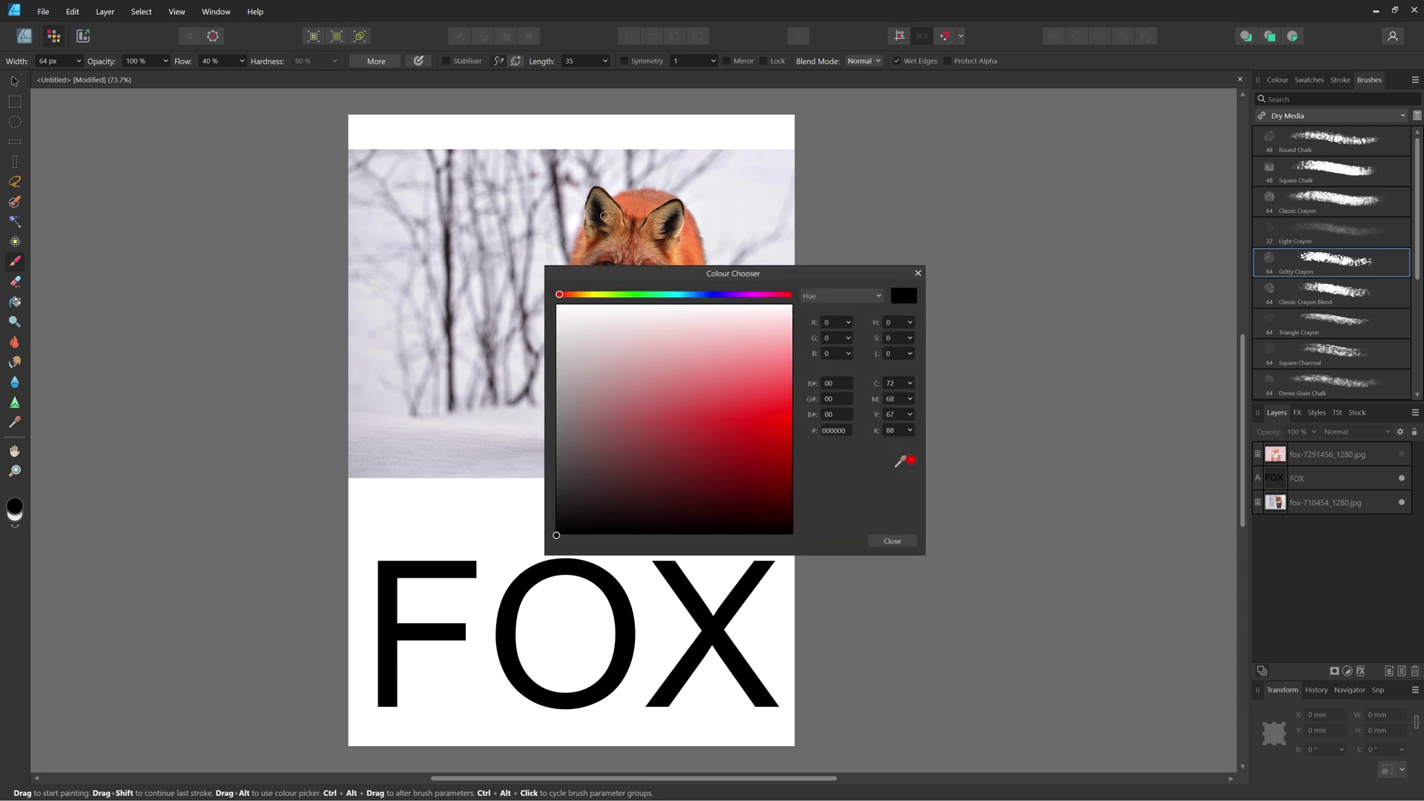
{"action": "left_click_drag", "start_coordinate": [558, 287], "coordinate": [689, 295]}
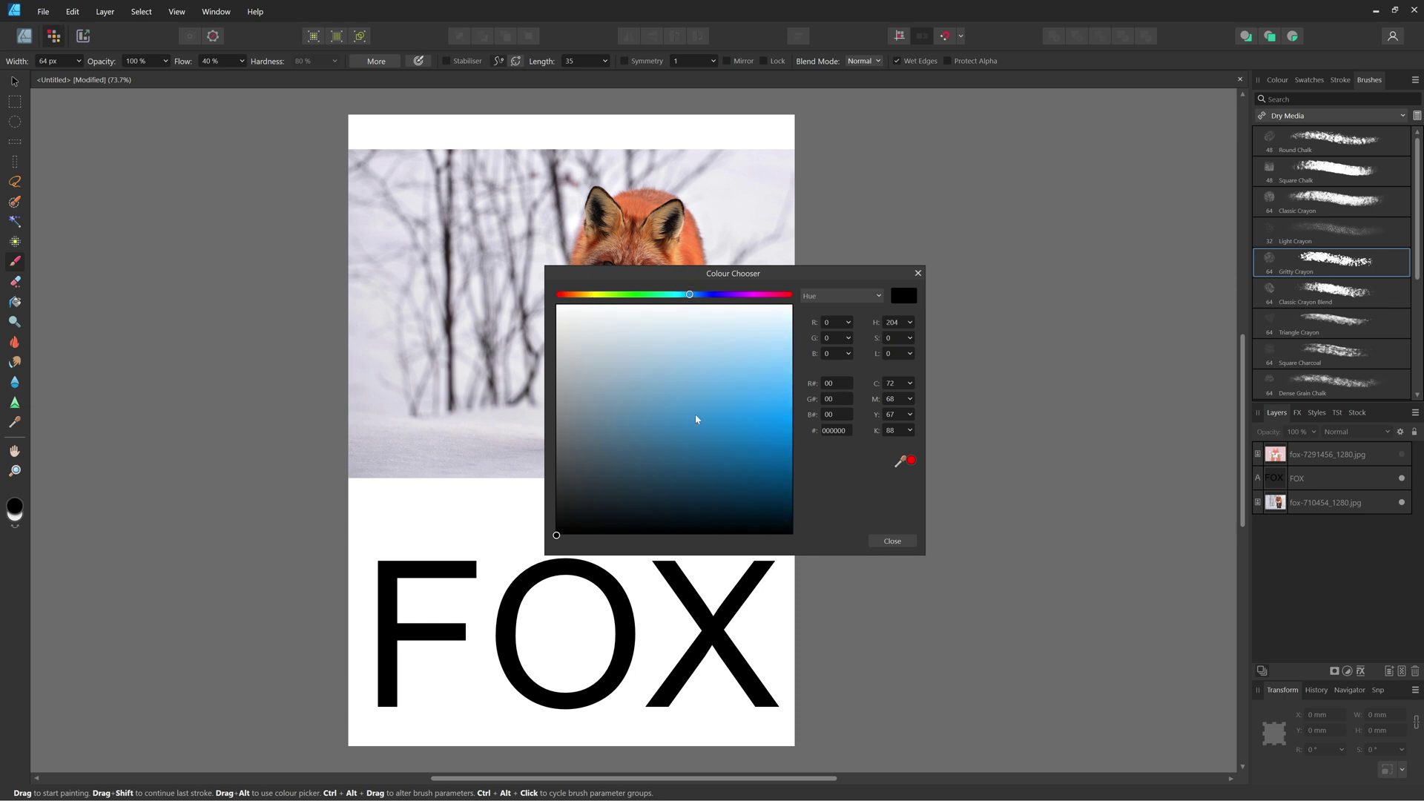
{"action": "left_click", "coordinate": [765, 391]}
{"action": "left_click", "coordinate": [917, 273]}
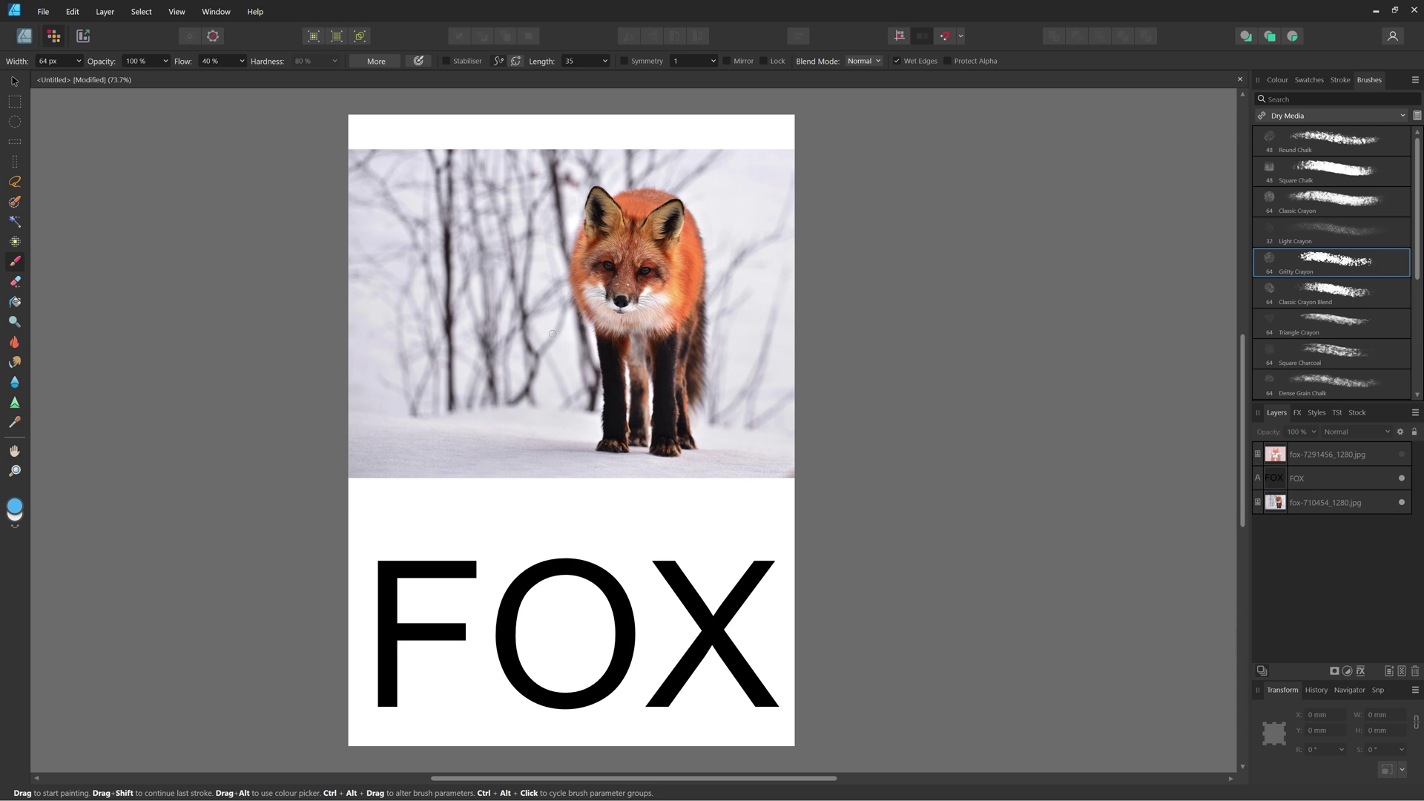
Enlarge the Gritty Crayon brush to a width of 1205 px.
{"action": "key", "text": "bracketright"}
{"action": "key", "text": "bracketright"}
{"action": "key", "text": "bracketright"}
{"action": "key", "text": "bracketright"}
{"action": "key", "text": "bracketright"}
{"action": "key", "text": "bracketright"}
{"action": "key", "text": "bracketright"}
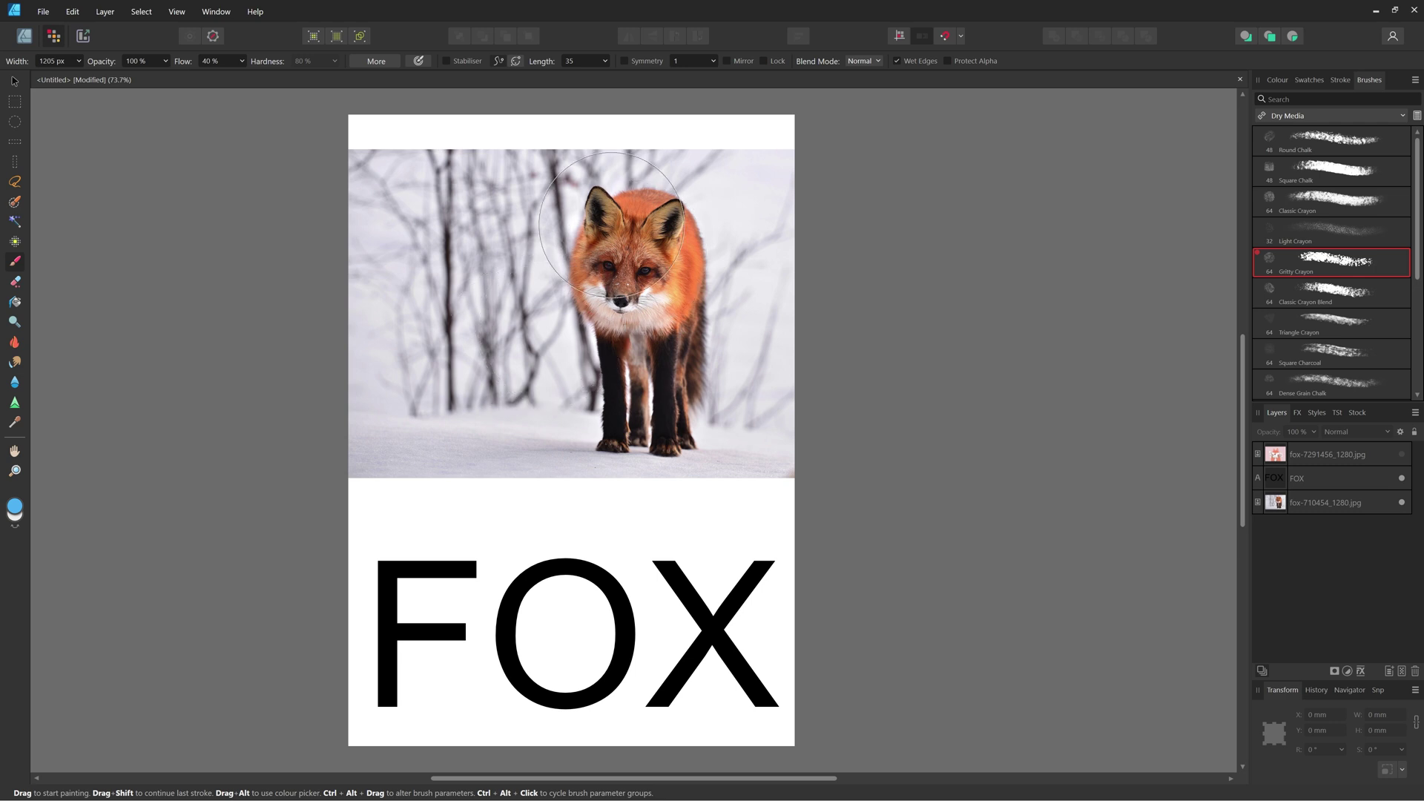
Paint a large blue shape covering the whole fox on a new pixel layer.
{"action": "key", "text": "ctrl+shift+n"}
{"action": "mouse_move", "coordinate": [644, 275]}
{"action": "left_mouse_down"}
{"action": "mouse_move", "coordinate": [559, 262]}
{"action": "mouse_move", "coordinate": [589, 250]}
{"action": "mouse_move", "coordinate": [661, 296]}
{"action": "mouse_move", "coordinate": [561, 302]}
{"action": "mouse_move", "coordinate": [583, 391]}
{"action": "left_mouse_up"}
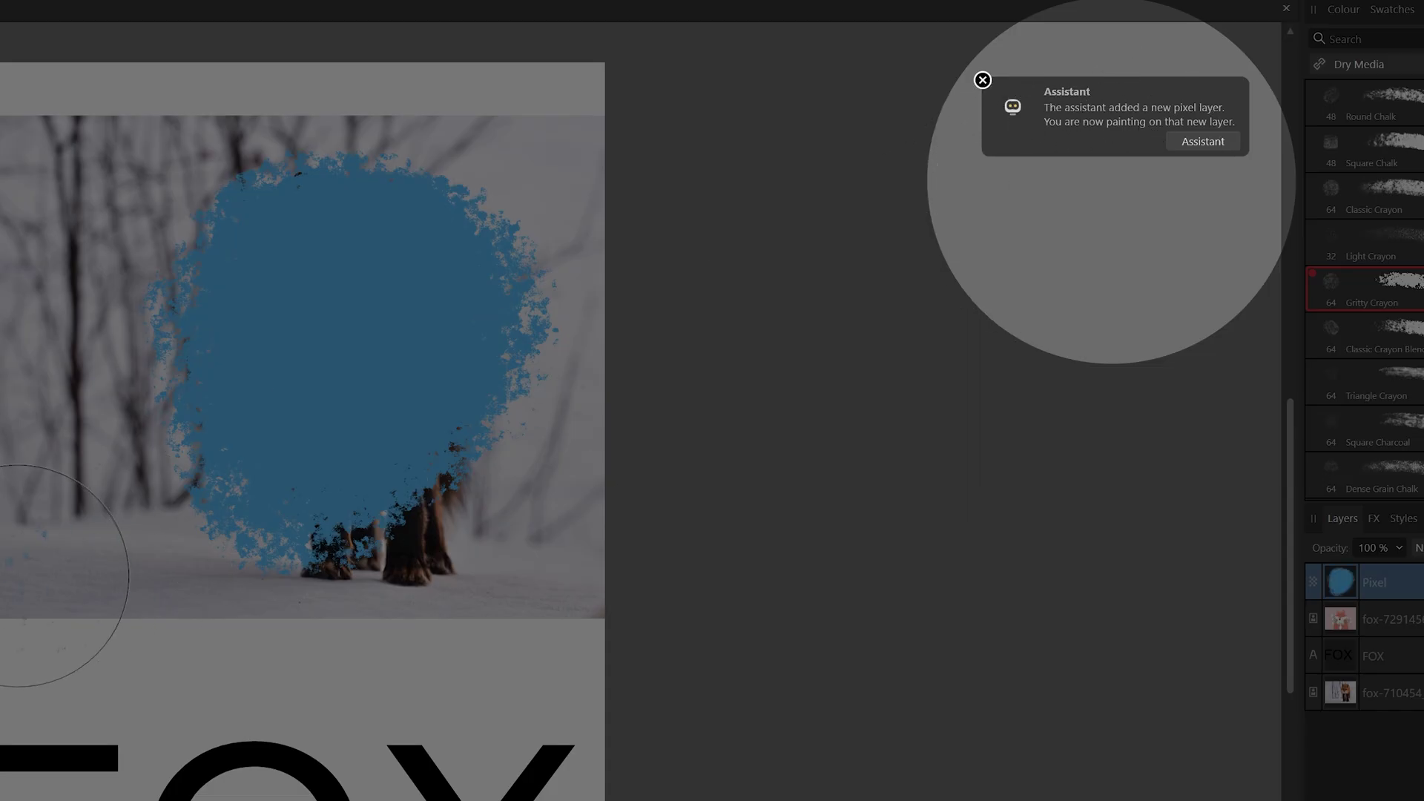
{"action": "left_click_drag", "start_coordinate": [319, 471], "coordinate": [386, 493]}
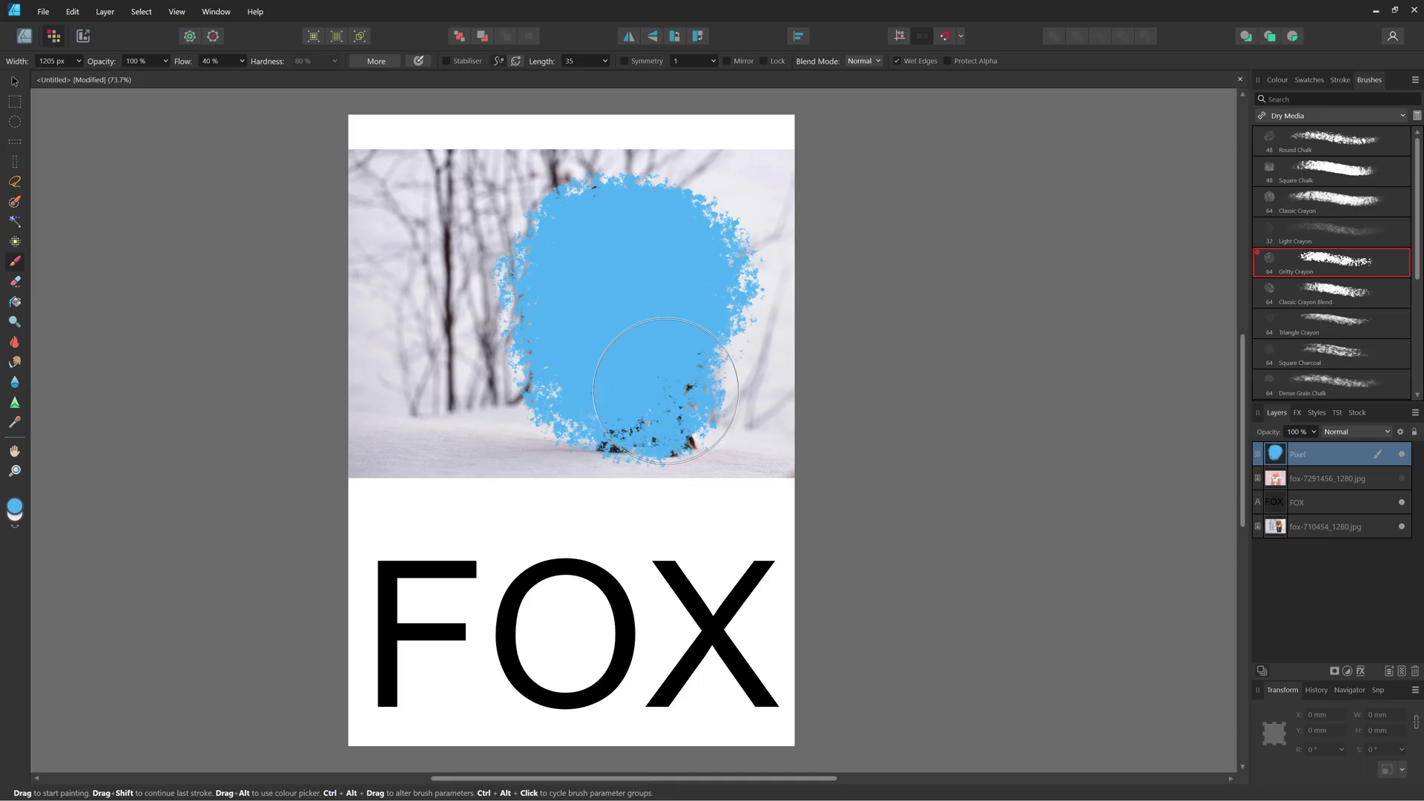
{"action": "mouse_move", "coordinate": [647, 395]}
{"action": "left_mouse_down"}
{"action": "mouse_move", "coordinate": [561, 386]}
{"action": "mouse_move", "coordinate": [563, 400]}
{"action": "mouse_move", "coordinate": [568, 311]}
{"action": "left_mouse_up"}
{"action": "mouse_move", "coordinate": [565, 221]}
{"action": "left_mouse_down"}
{"action": "mouse_move", "coordinate": [614, 214]}
{"action": "mouse_move", "coordinate": [617, 196]}
{"action": "mouse_move", "coordinate": [650, 211]}
{"action": "mouse_move", "coordinate": [621, 231]}
{"action": "mouse_move", "coordinate": [633, 230]}
{"action": "mouse_move", "coordinate": [625, 279]}
{"action": "mouse_move", "coordinate": [698, 357]}
{"action": "mouse_move", "coordinate": [669, 387]}
{"action": "mouse_move", "coordinate": [615, 330]}
{"action": "left_mouse_up"}
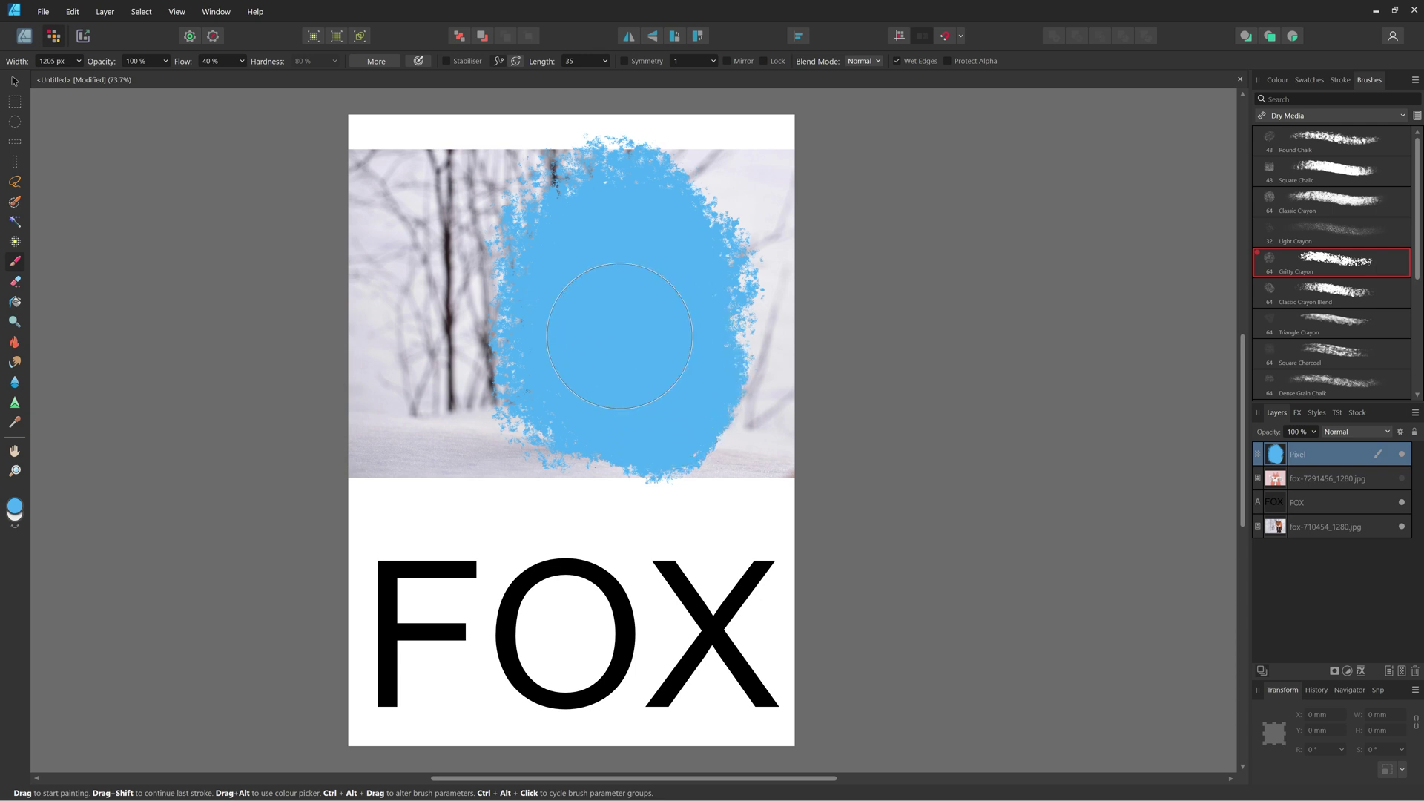
Apply the painted pixel layer as a mask to the fox-710454_1280.jpg photo layer.
{"action": "left_click", "coordinate": [389, 188]}
{"action": "left_click", "coordinate": [391, 187]}
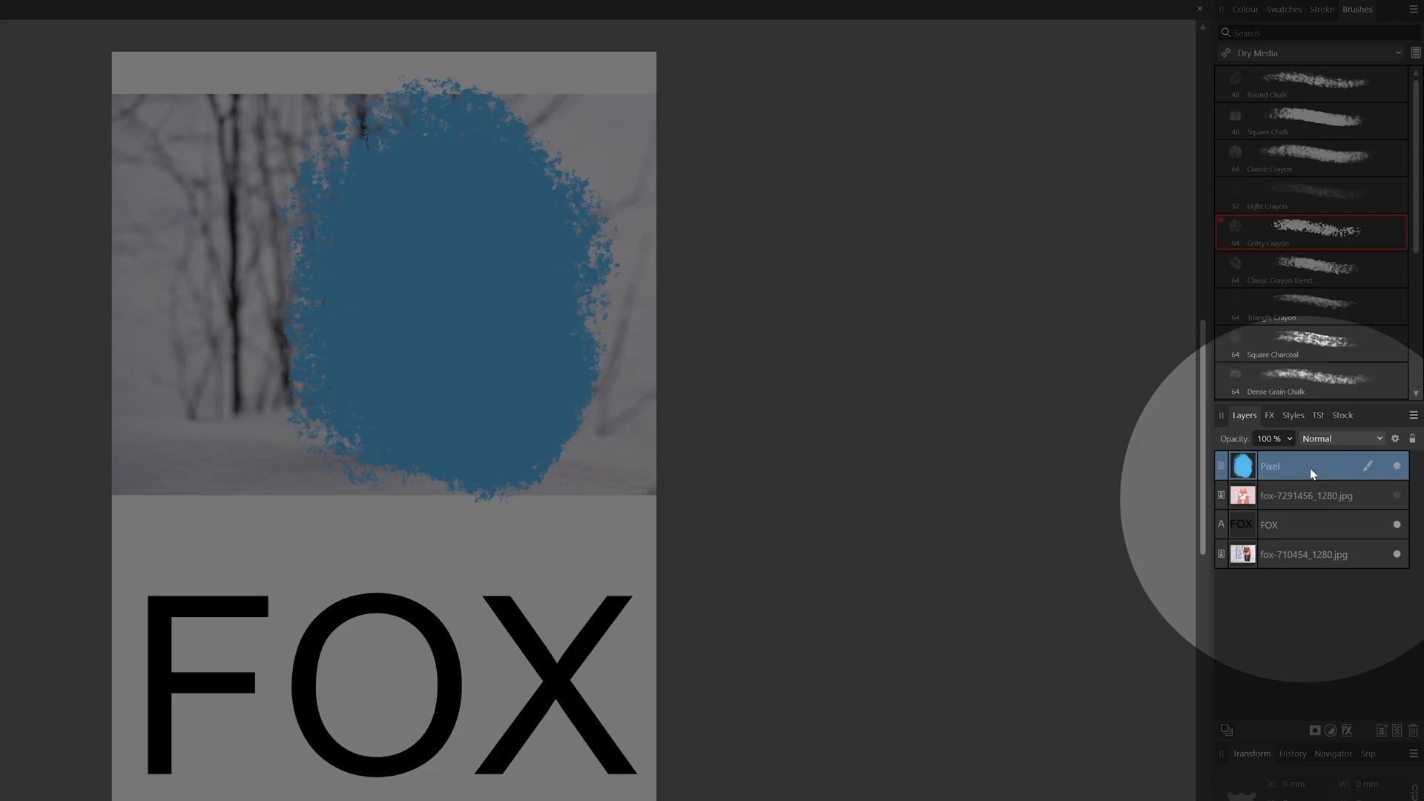
{"action": "left_click_drag", "start_coordinate": [1311, 467], "coordinate": [1248, 558]}
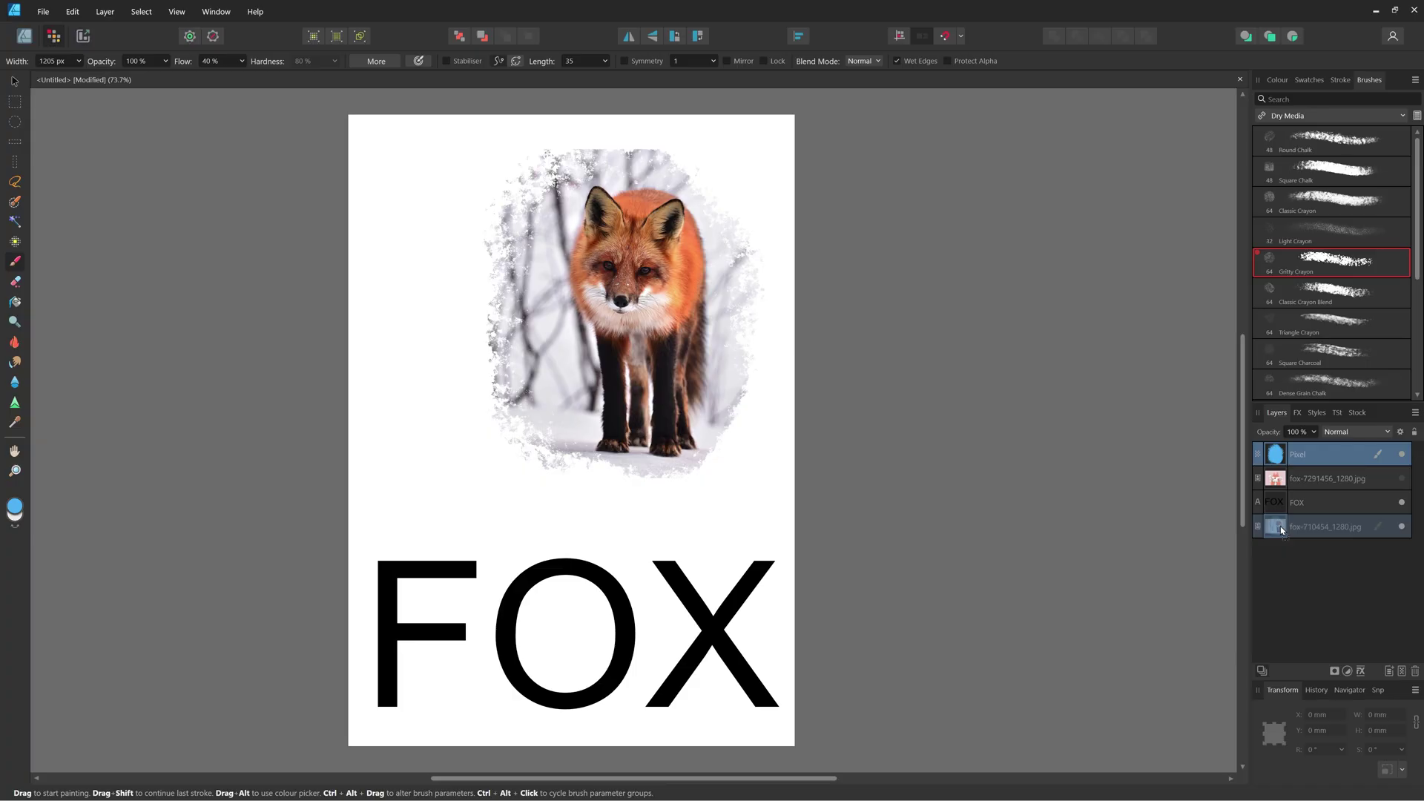
{"action": "left_click_drag", "start_coordinate": [1280, 526], "coordinate": [1280, 523]}
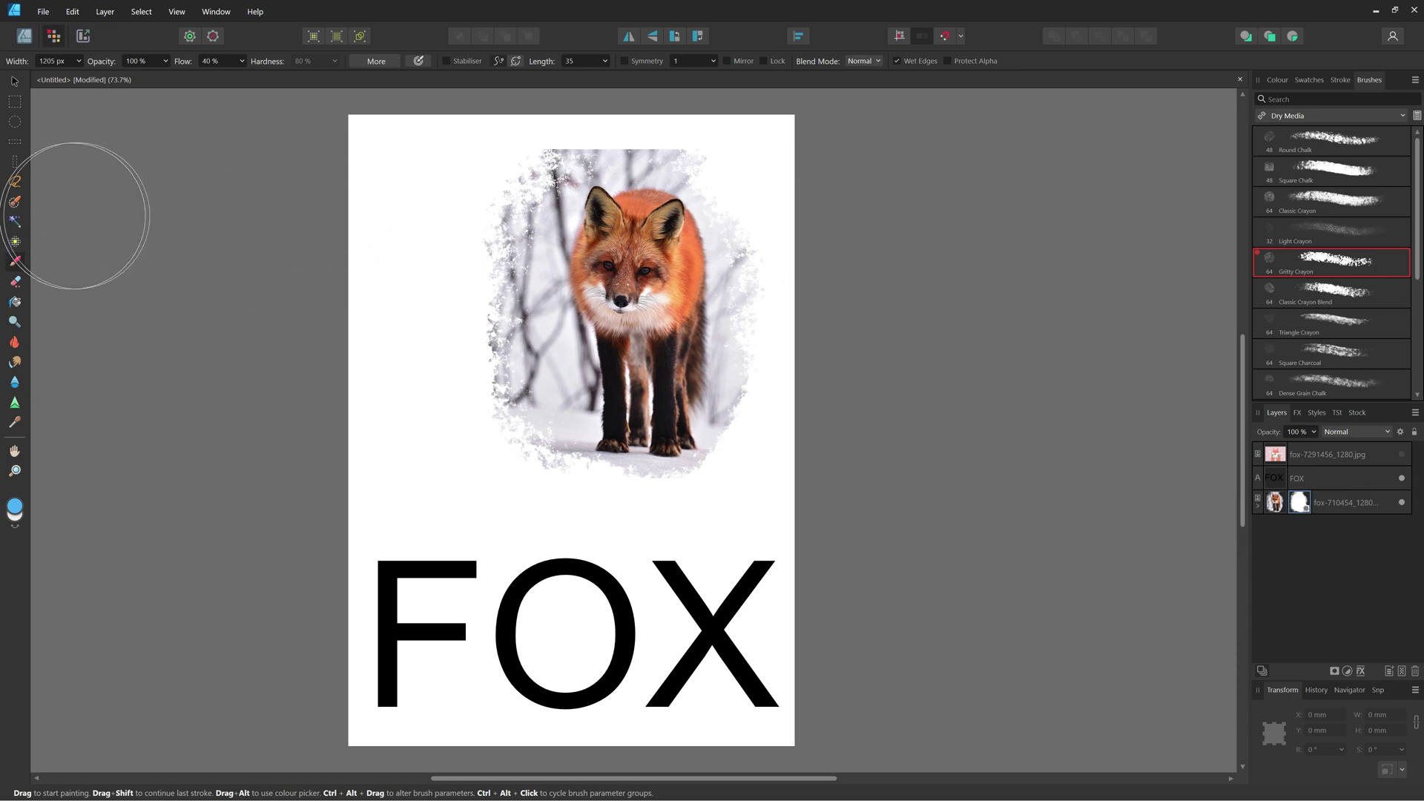
Try to erase part of the fox photo's mask with the Erase Brush Tool.
{"action": "key", "text": "e"}
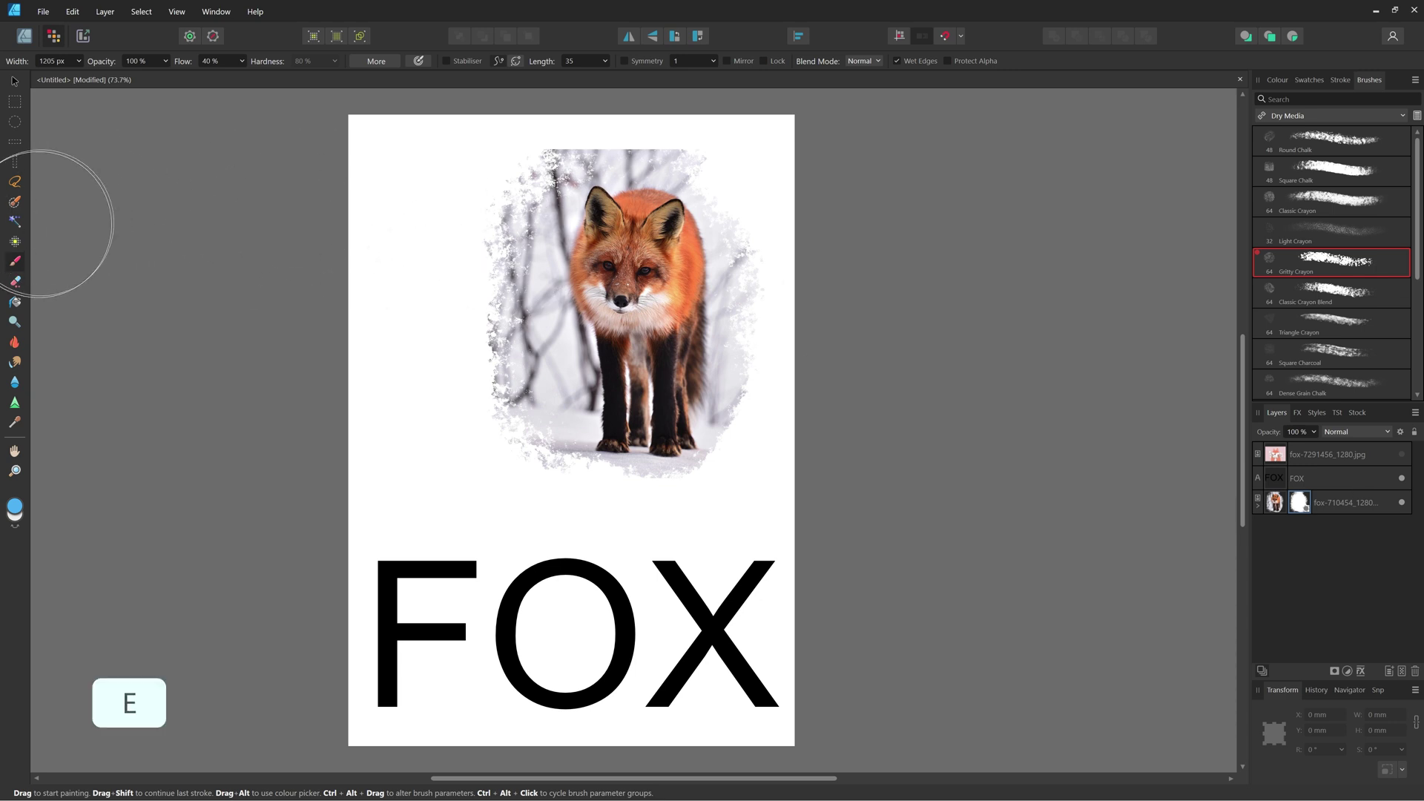
{"action": "left_click", "coordinate": [14, 281]}
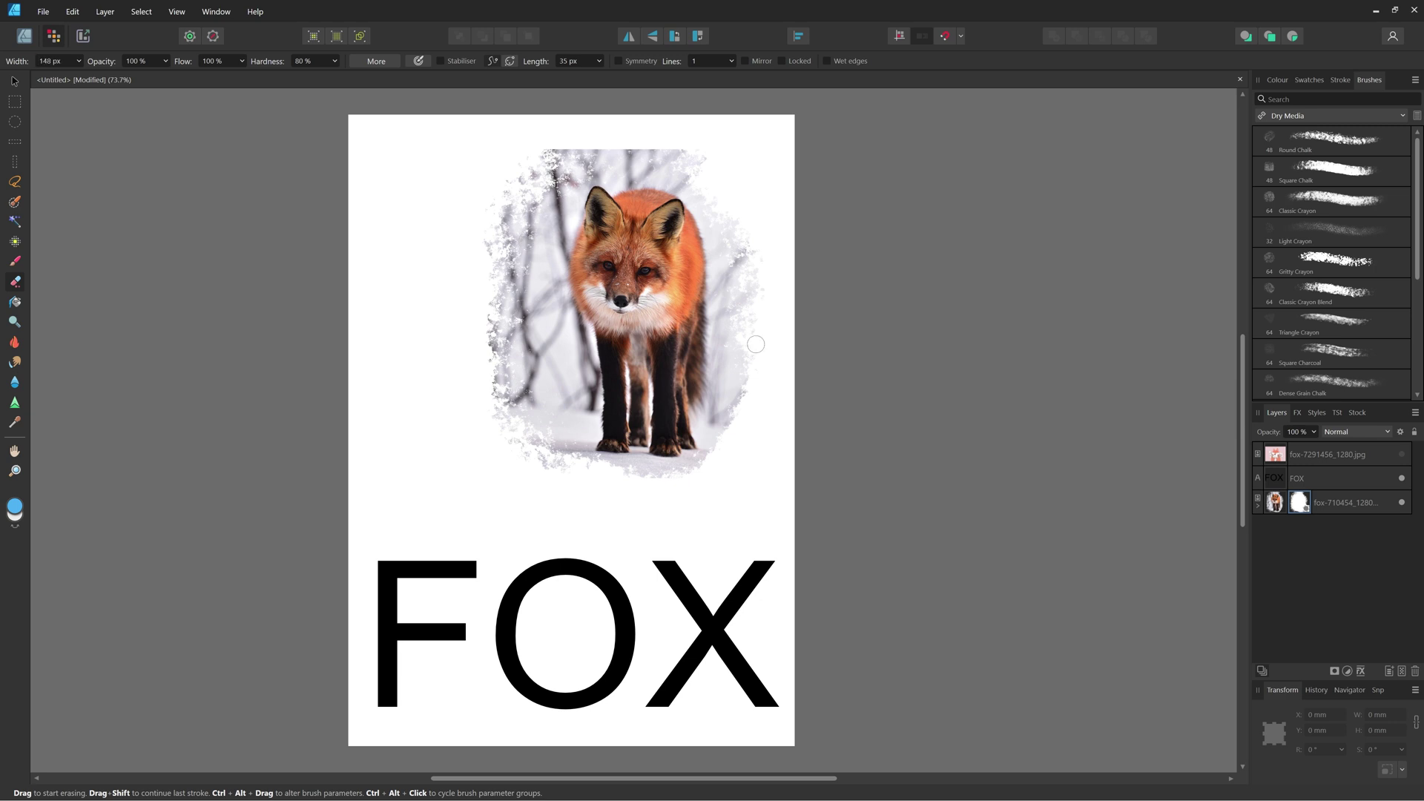
{"action": "mouse_move", "coordinate": [632, 152]}
{"action": "left_mouse_down"}
{"action": "mouse_move", "coordinate": [601, 143]}
{"action": "mouse_move", "coordinate": [611, 201]}
{"action": "mouse_move", "coordinate": [576, 247]}
{"action": "mouse_move", "coordinate": [603, 330]}
{"action": "left_mouse_up"}
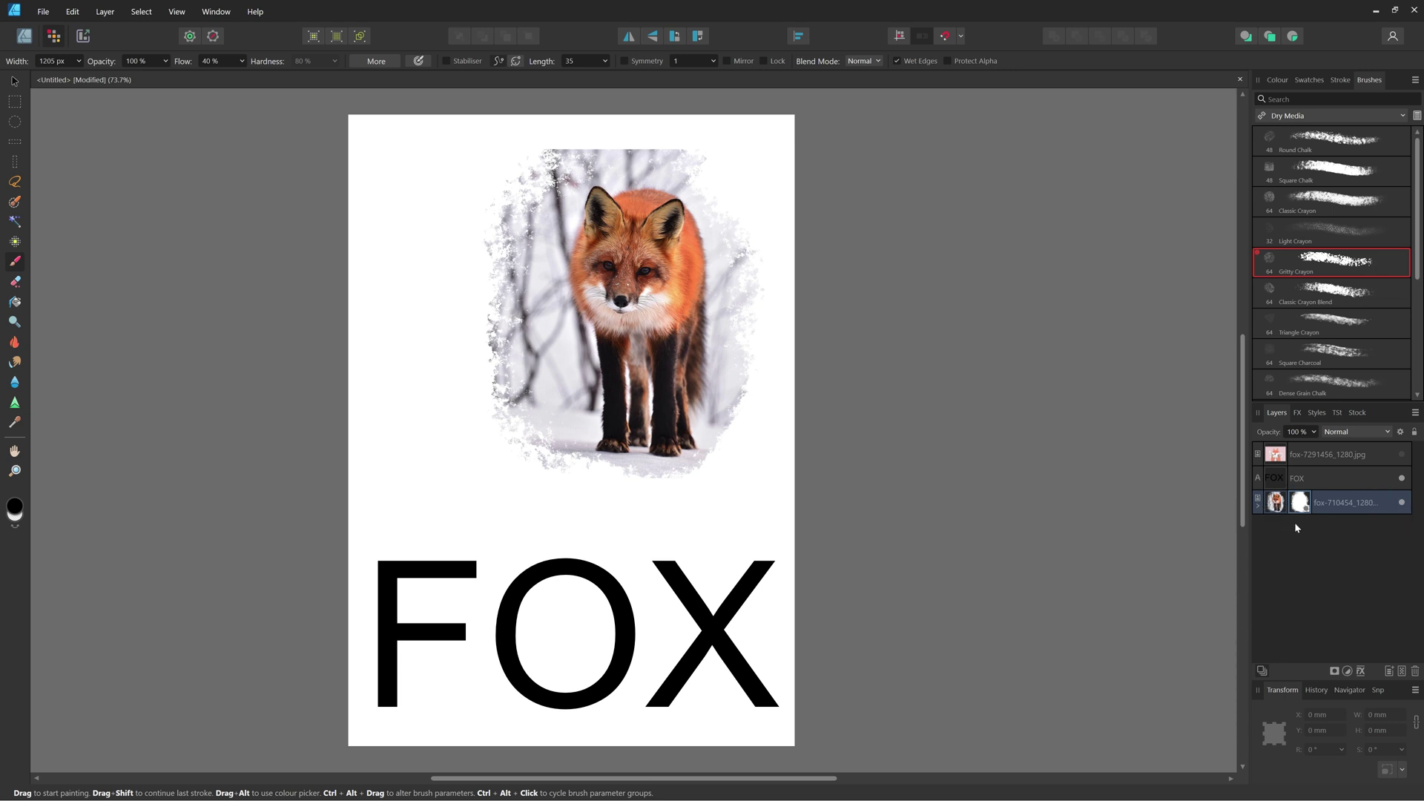
Undo the masking of the fox photo with the painted layer.
{"action": "key", "text": "ctrl+z"}
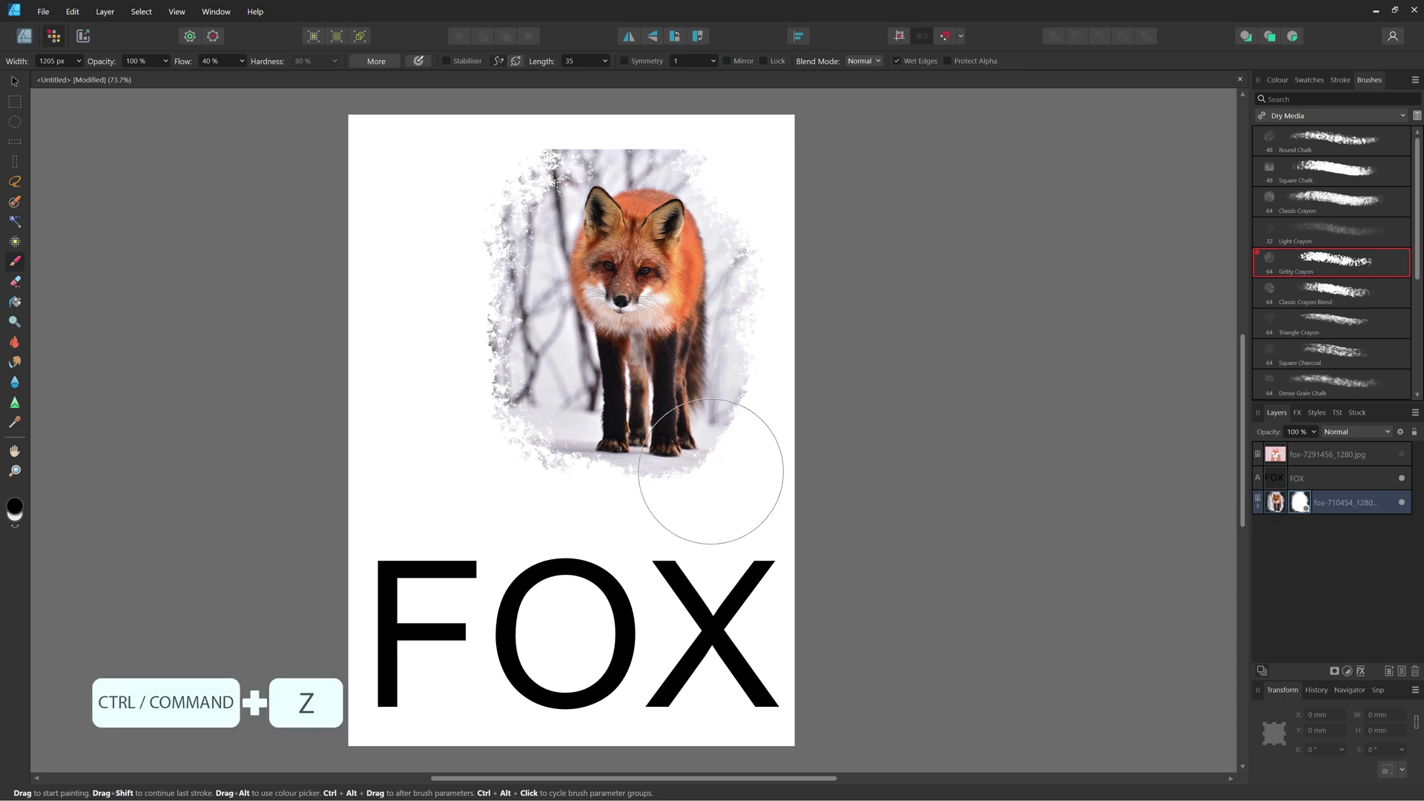
{"action": "key", "text": "ctrl+z"}
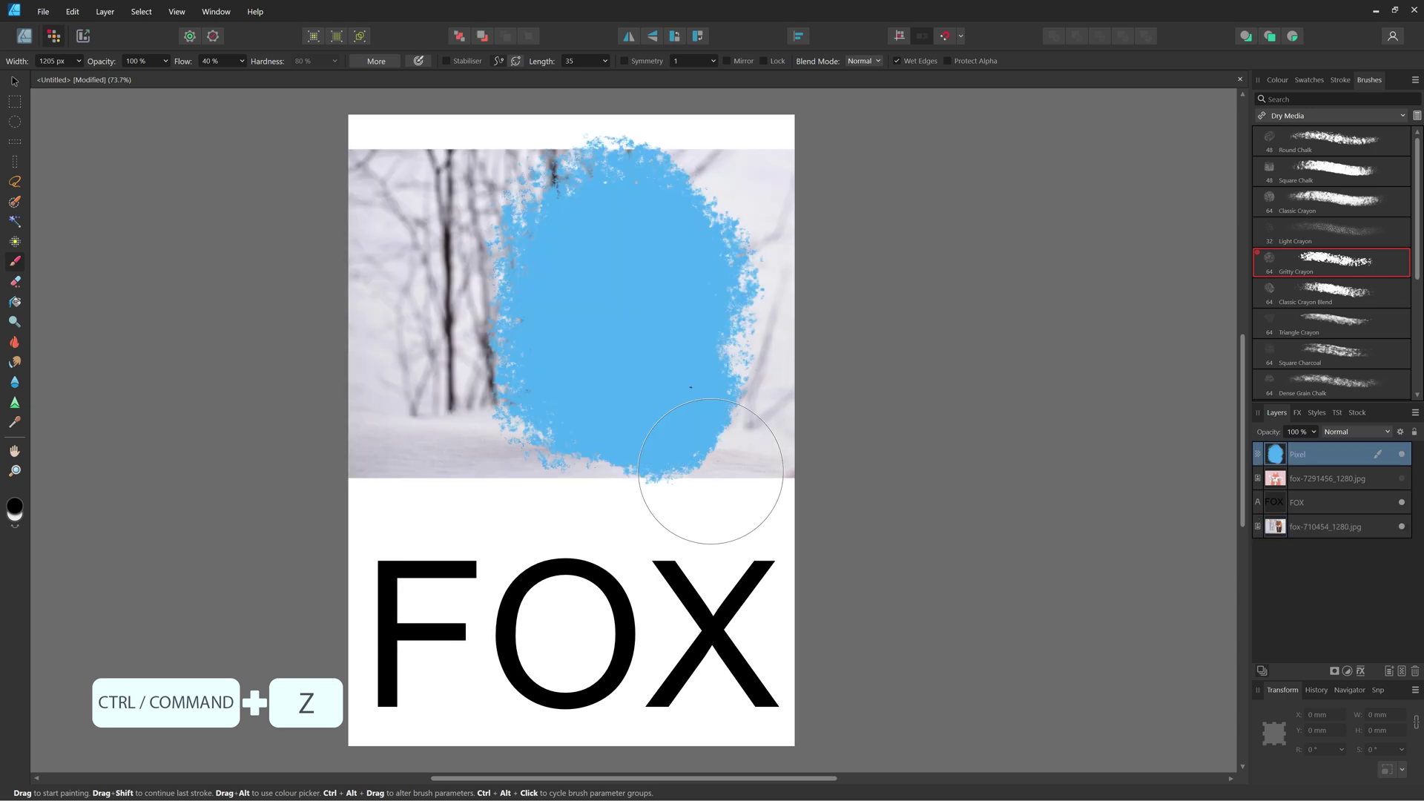
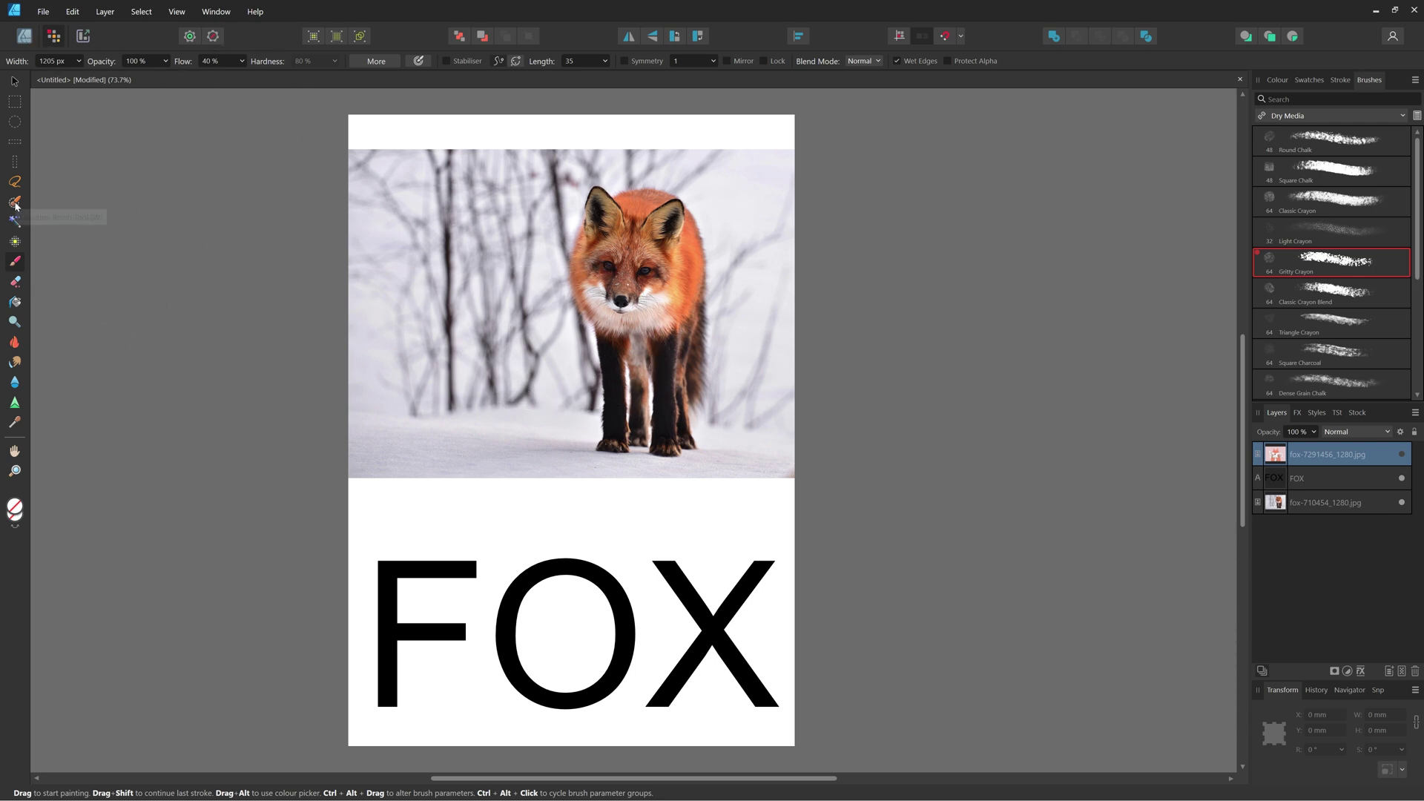
Roughly select the fox in the snow photo using an enlarged Selection Brush.
{"action": "key", "text": "w"}
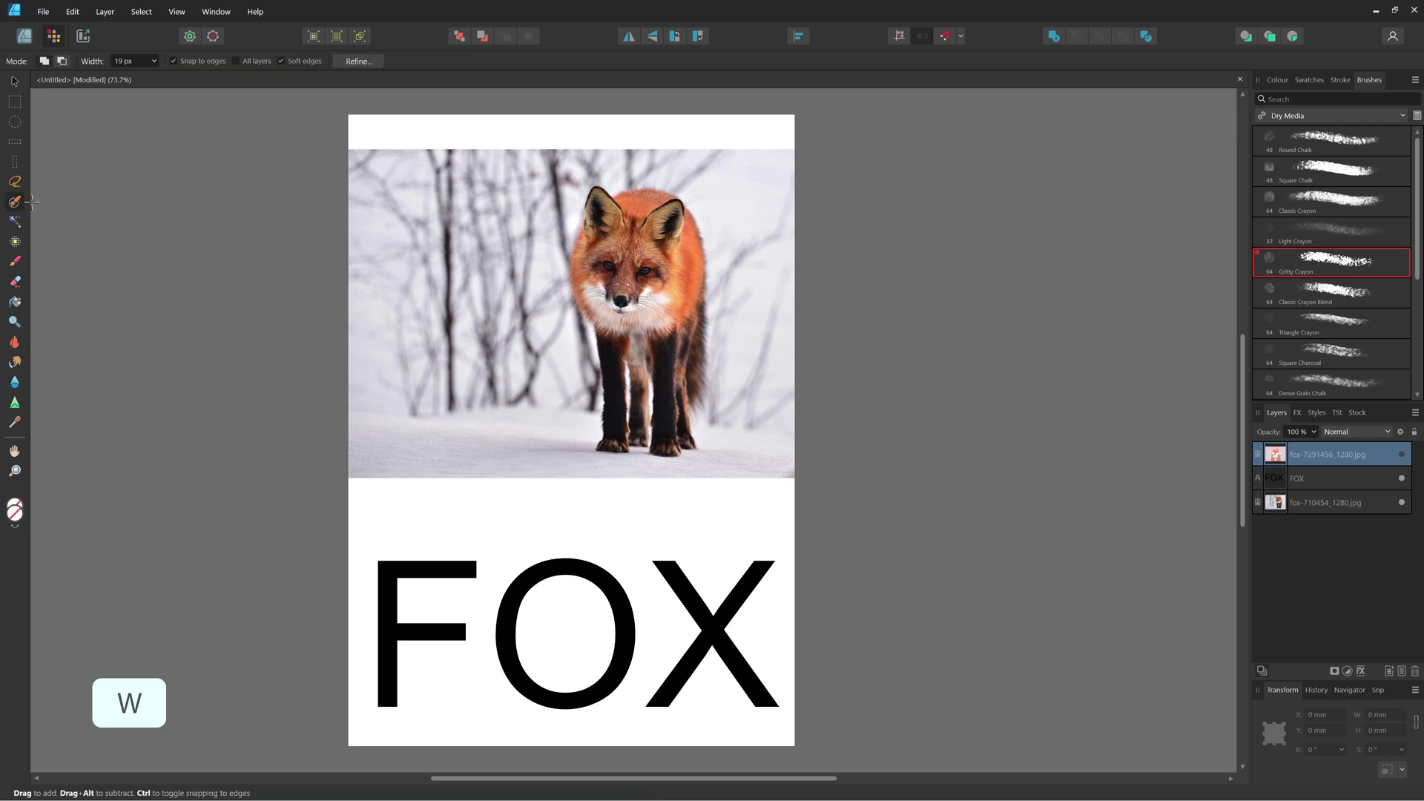
{"action": "key", "text": "bracketright"}
{"action": "key", "text": "bracketright"}
{"action": "key", "text": "bracketright"}
{"action": "key", "text": "bracketright"}
{"action": "key", "text": "bracketright"}
{"action": "key", "text": "bracketright"}
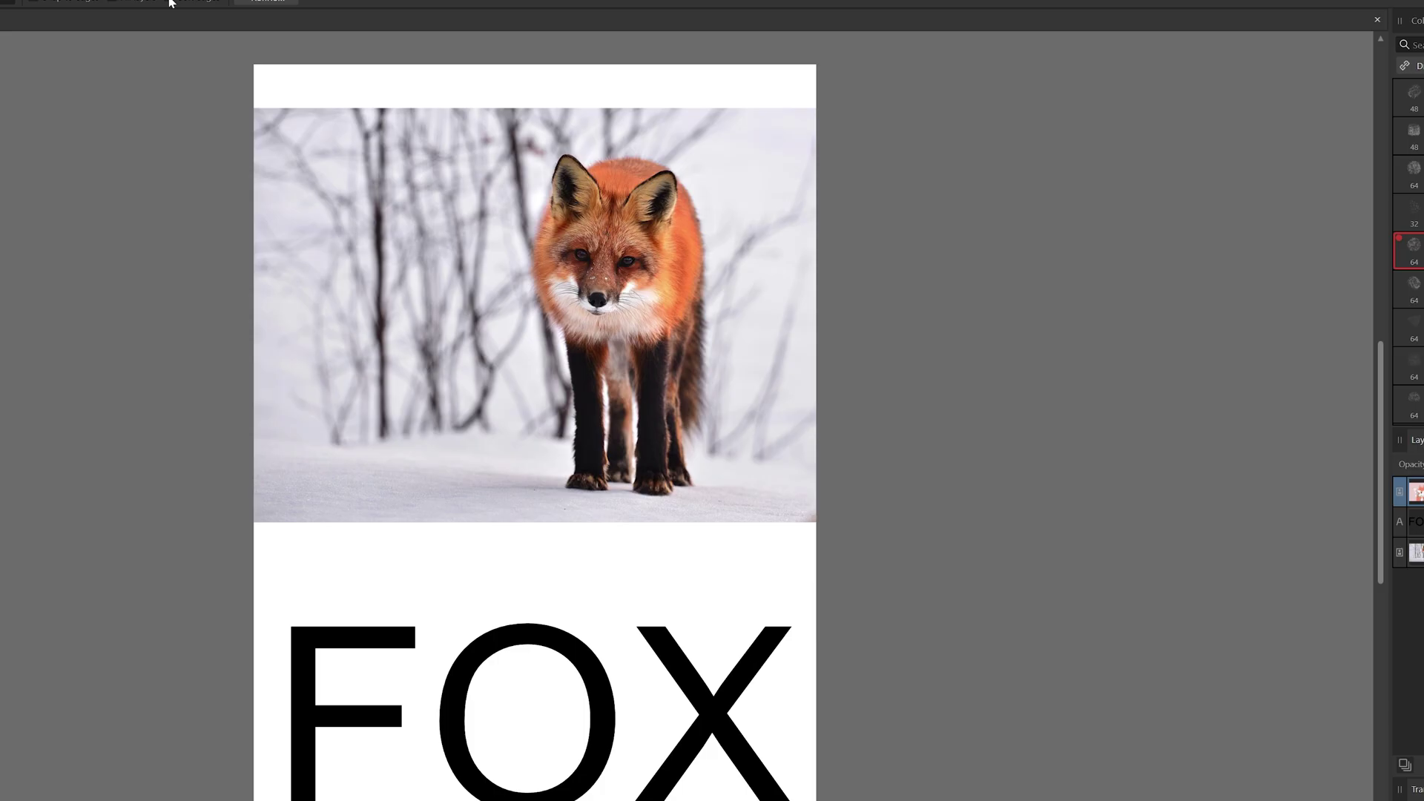
{"action": "mouse_move", "coordinate": [593, 223]}
{"action": "left_mouse_down"}
{"action": "mouse_move", "coordinate": [608, 245]}
{"action": "mouse_move", "coordinate": [627, 222]}
{"action": "mouse_move", "coordinate": [616, 267]}
{"action": "mouse_move", "coordinate": [638, 237]}
{"action": "mouse_move", "coordinate": [627, 402]}
{"action": "mouse_move", "coordinate": [605, 445]}
{"action": "mouse_move", "coordinate": [638, 472]}
{"action": "mouse_move", "coordinate": [630, 445]}
{"action": "mouse_move", "coordinate": [658, 453]}
{"action": "mouse_move", "coordinate": [653, 482]}
{"action": "mouse_move", "coordinate": [683, 445]}
{"action": "mouse_move", "coordinate": [690, 296]}
{"action": "mouse_move", "coordinate": [634, 191]}
{"action": "mouse_move", "coordinate": [571, 182]}
{"action": "mouse_move", "coordinate": [587, 219]}
{"action": "mouse_move", "coordinate": [572, 204]}
{"action": "mouse_move", "coordinate": [555, 237]}
{"action": "mouse_move", "coordinate": [563, 286]}
{"action": "left_mouse_up"}
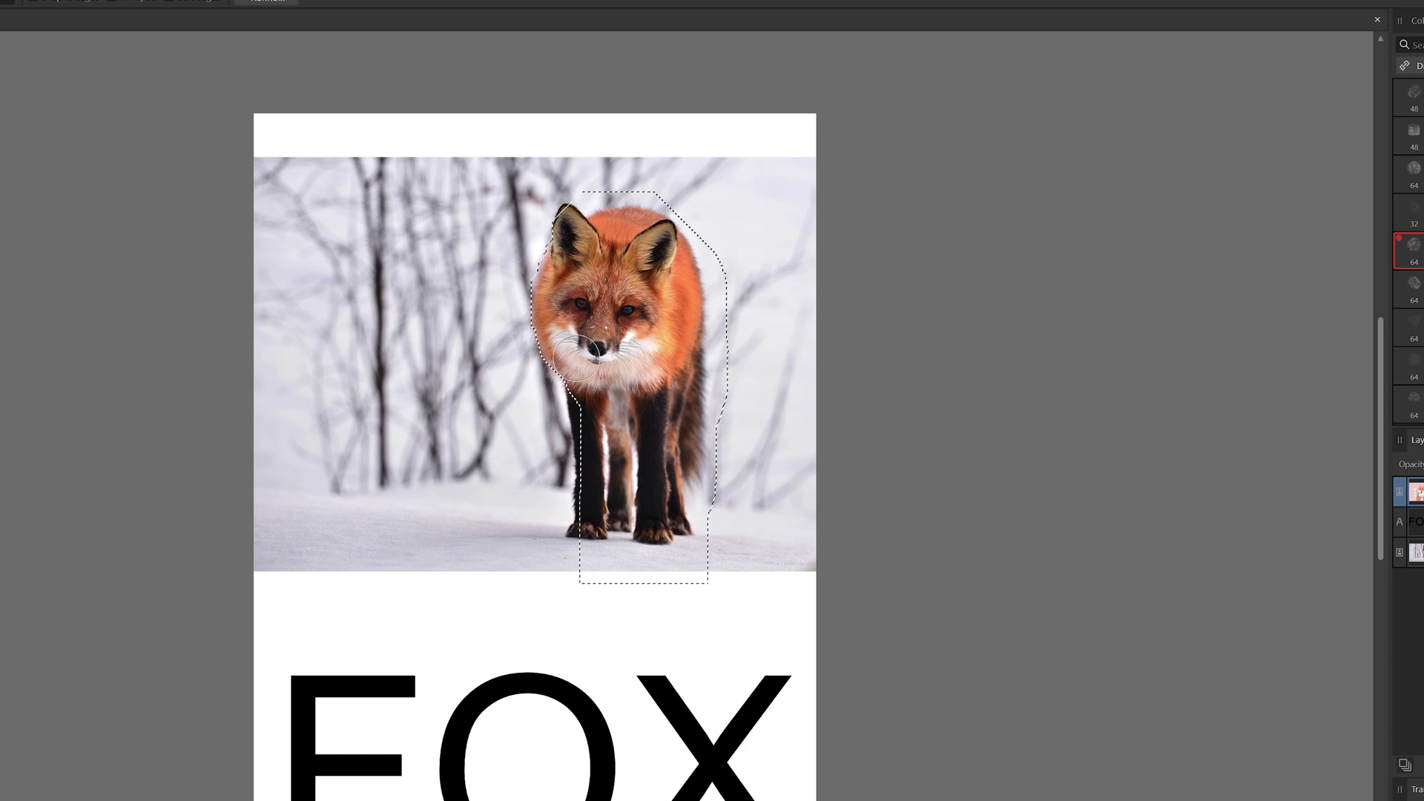
Extend the selection to include the outer edge and paw of the fox's partly selected front leg.
{"action": "scroll", "coordinate": [567, 334], "scroll_direction": "up", "scroll_amount": 3}
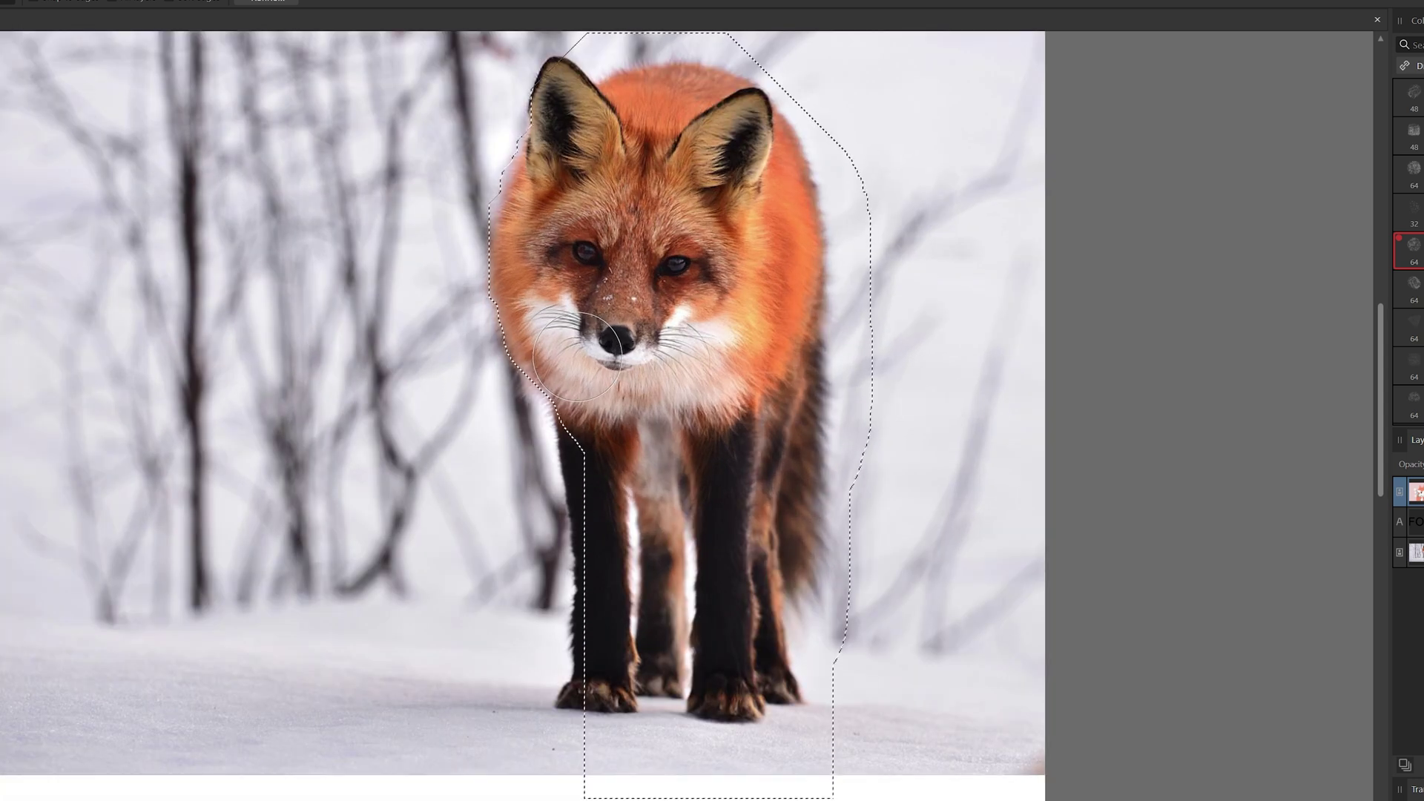
{"action": "scroll", "coordinate": [638, 289], "scroll_direction": "up", "scroll_amount": 2}
{"action": "scroll", "coordinate": [638, 289], "scroll_direction": "up", "scroll_amount": 2}
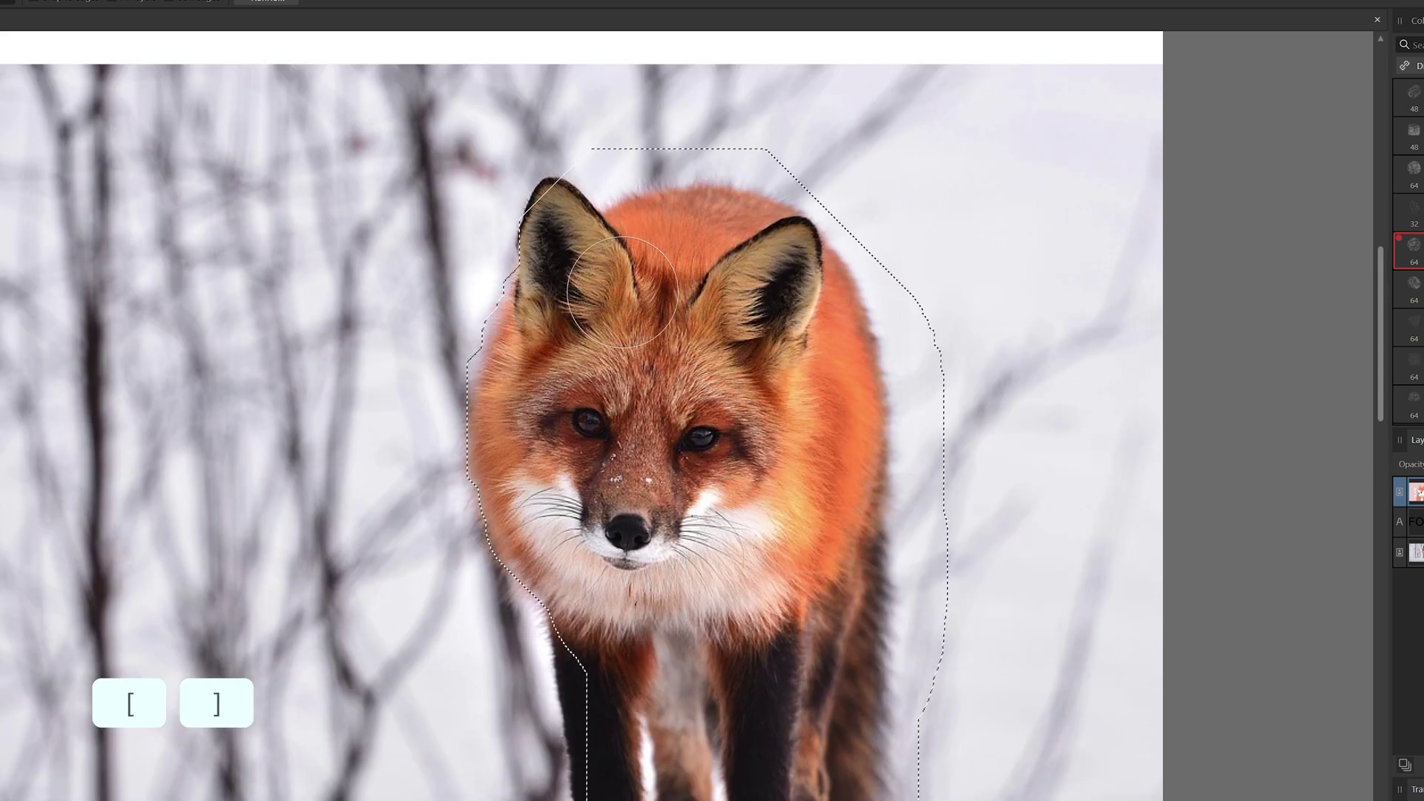
{"action": "scroll", "coordinate": [591, 256], "scroll_direction": "down", "scroll_amount": 5}
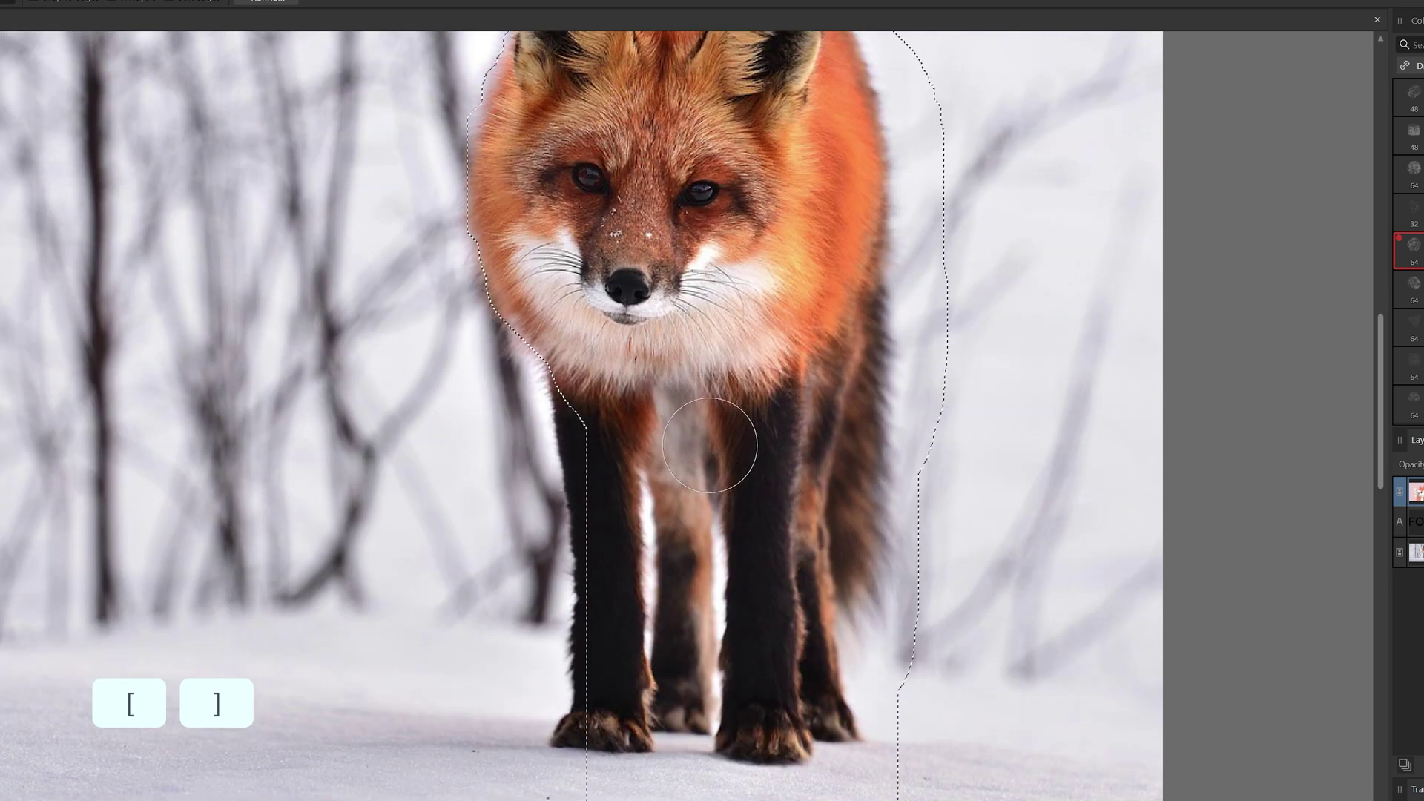
{"action": "mouse_move", "coordinate": [614, 510]}
{"action": "left_mouse_down"}
{"action": "mouse_move", "coordinate": [645, 684]}
{"action": "mouse_move", "coordinate": [598, 701]}
{"action": "mouse_move", "coordinate": [609, 599]}
{"action": "mouse_move", "coordinate": [594, 710]}
{"action": "left_mouse_up"}
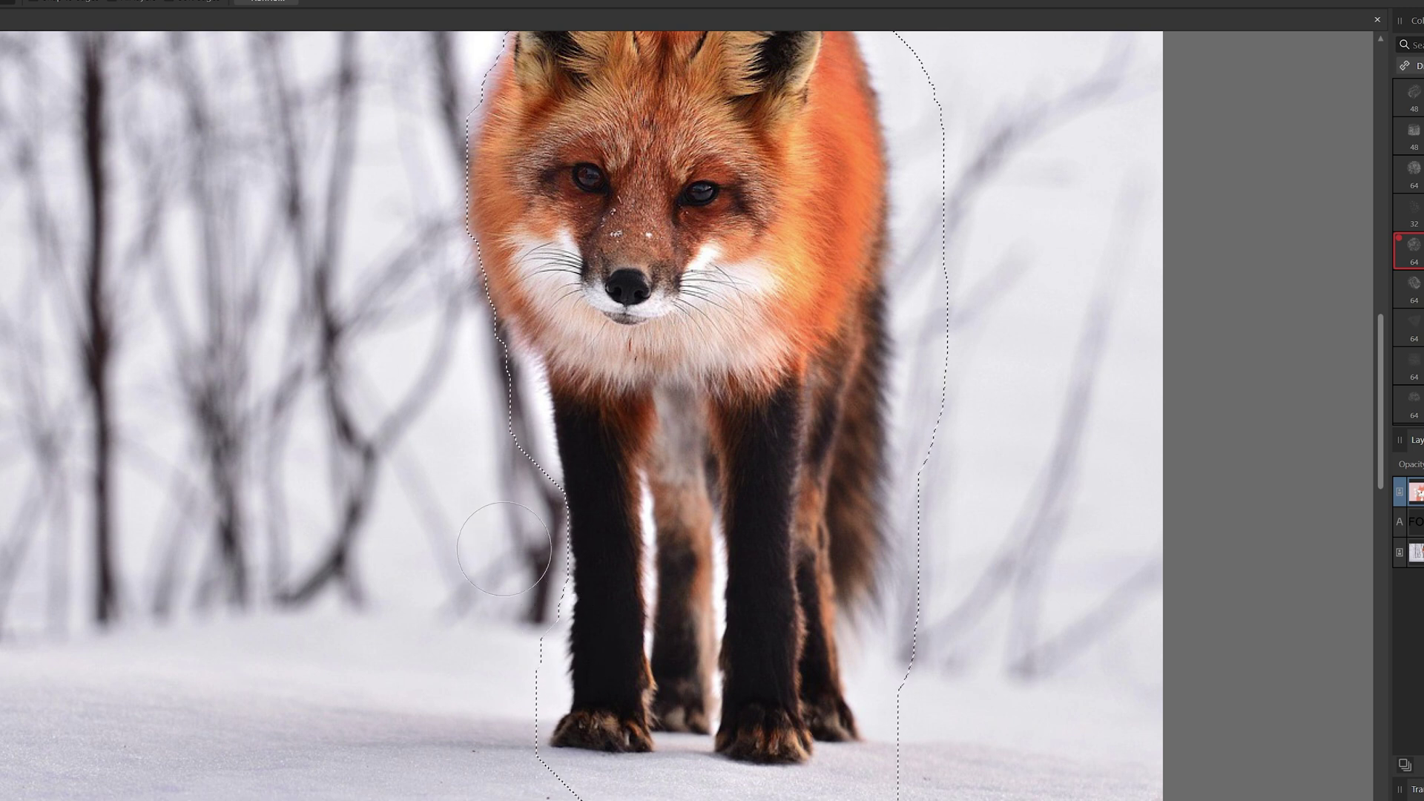
Tighten the selection to the fox's outline by subtracting the excess snow around its legs, back and tail.
{"action": "key", "text": "alt"}
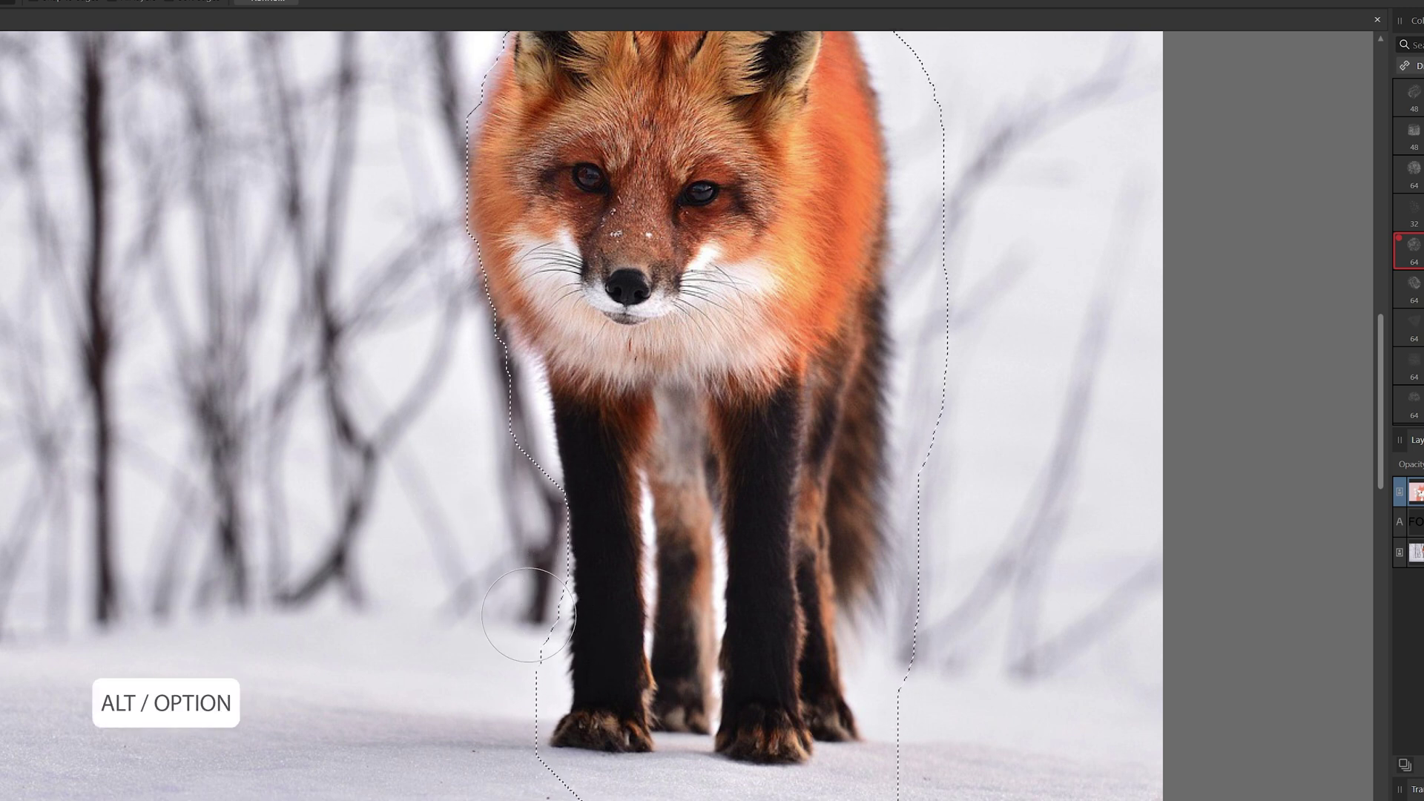
{"action": "mouse_move", "coordinate": [483, 642]}
{"action": "left_mouse_down"}
{"action": "mouse_move", "coordinate": [534, 665]}
{"action": "mouse_move", "coordinate": [513, 707]}
{"action": "left_mouse_up"}
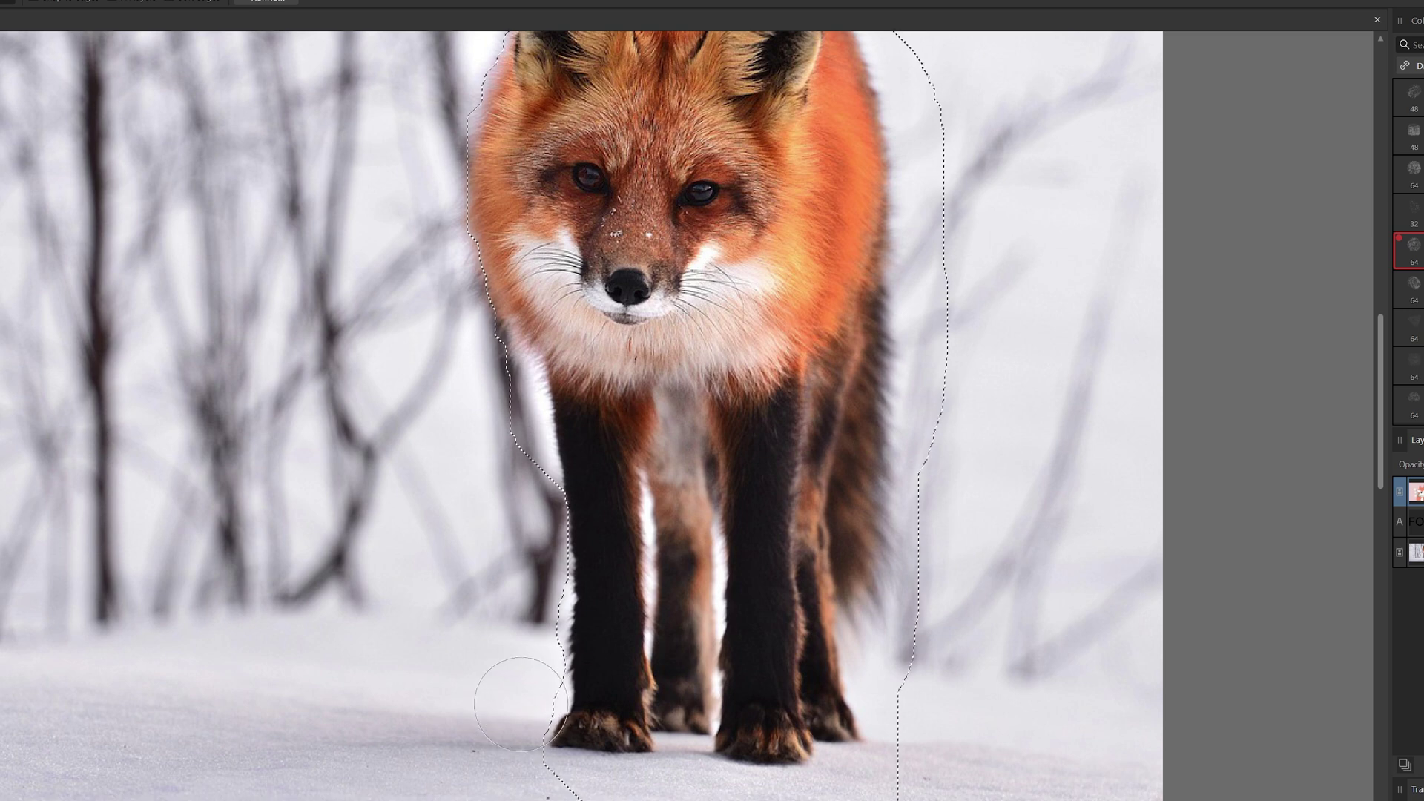
{"action": "scroll", "coordinate": [484, 698], "scroll_direction": "up", "scroll_amount": 3}
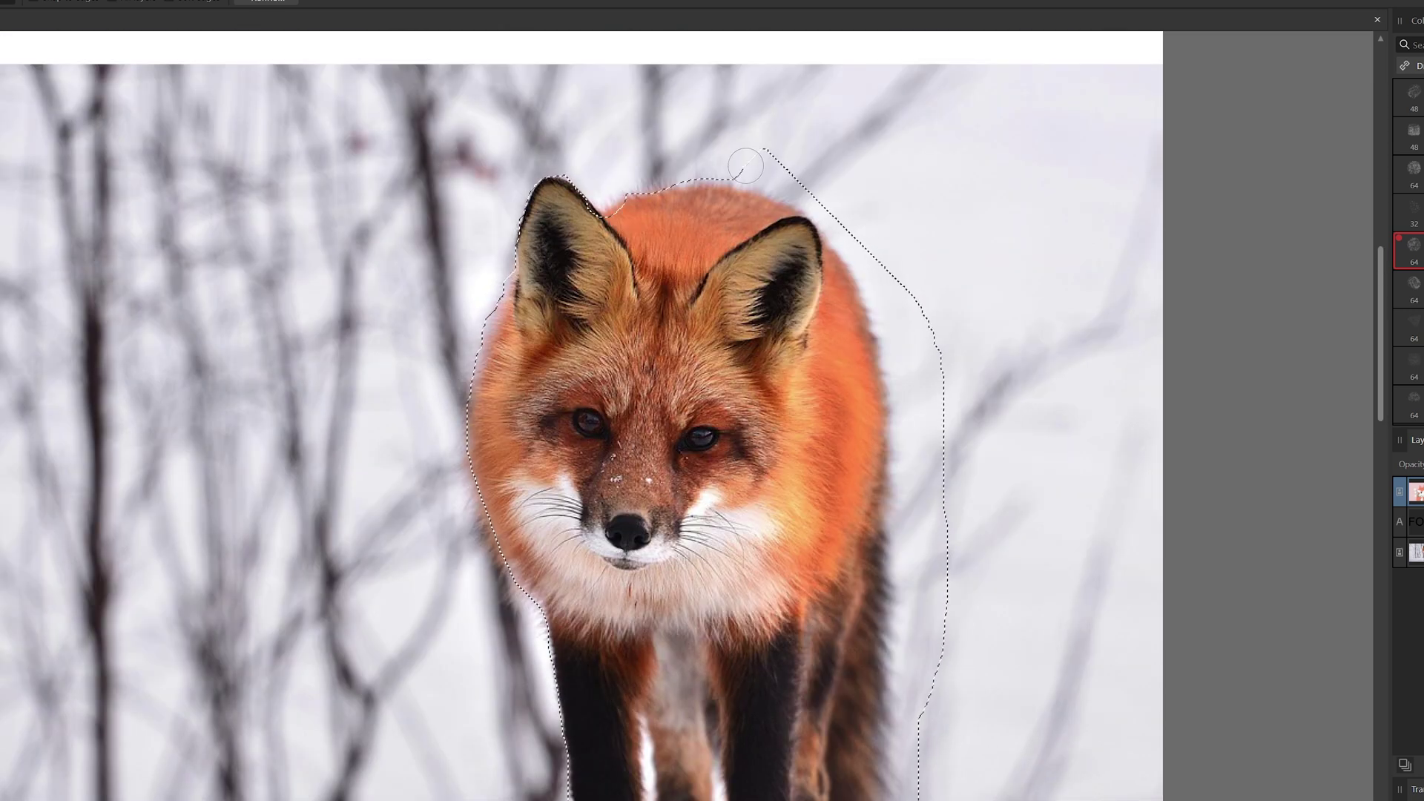
{"action": "scroll", "coordinate": [1202, 429], "scroll_direction": "down", "scroll_amount": 4}
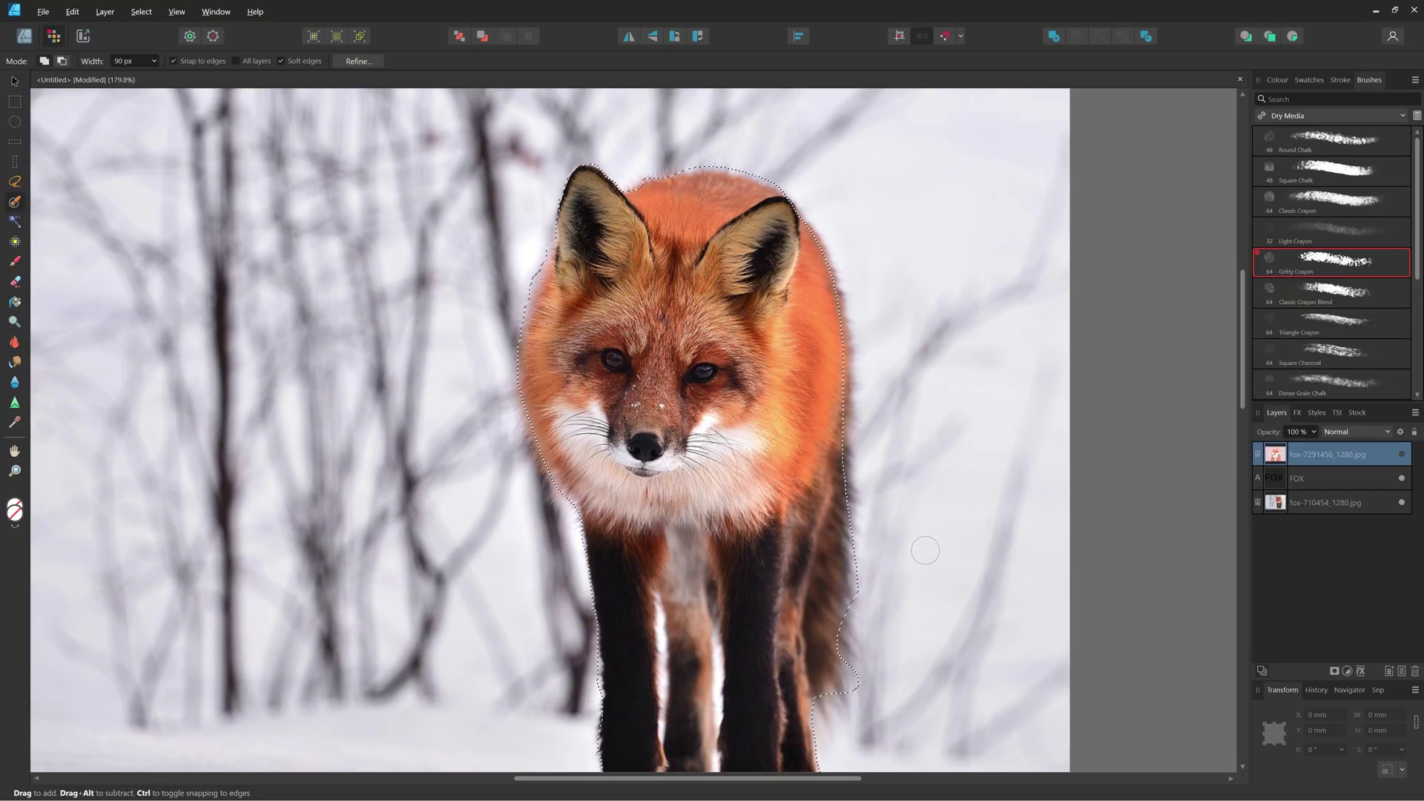
Mask the fox-710454_1280.jpg layer with the fox selection and inspect the mask in isolation.
{"action": "left_click", "coordinate": [1325, 510]}
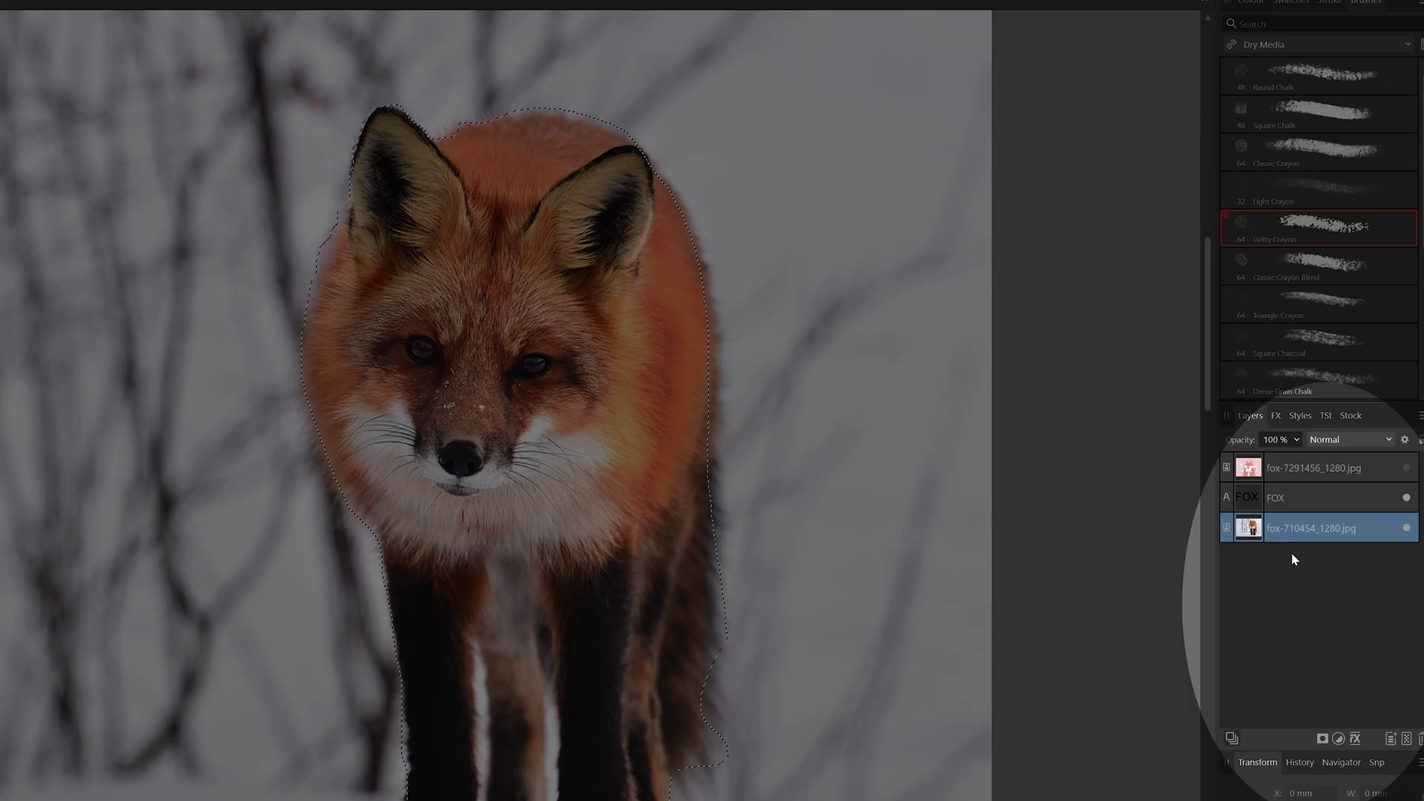
{"action": "left_click", "coordinate": [1327, 741]}
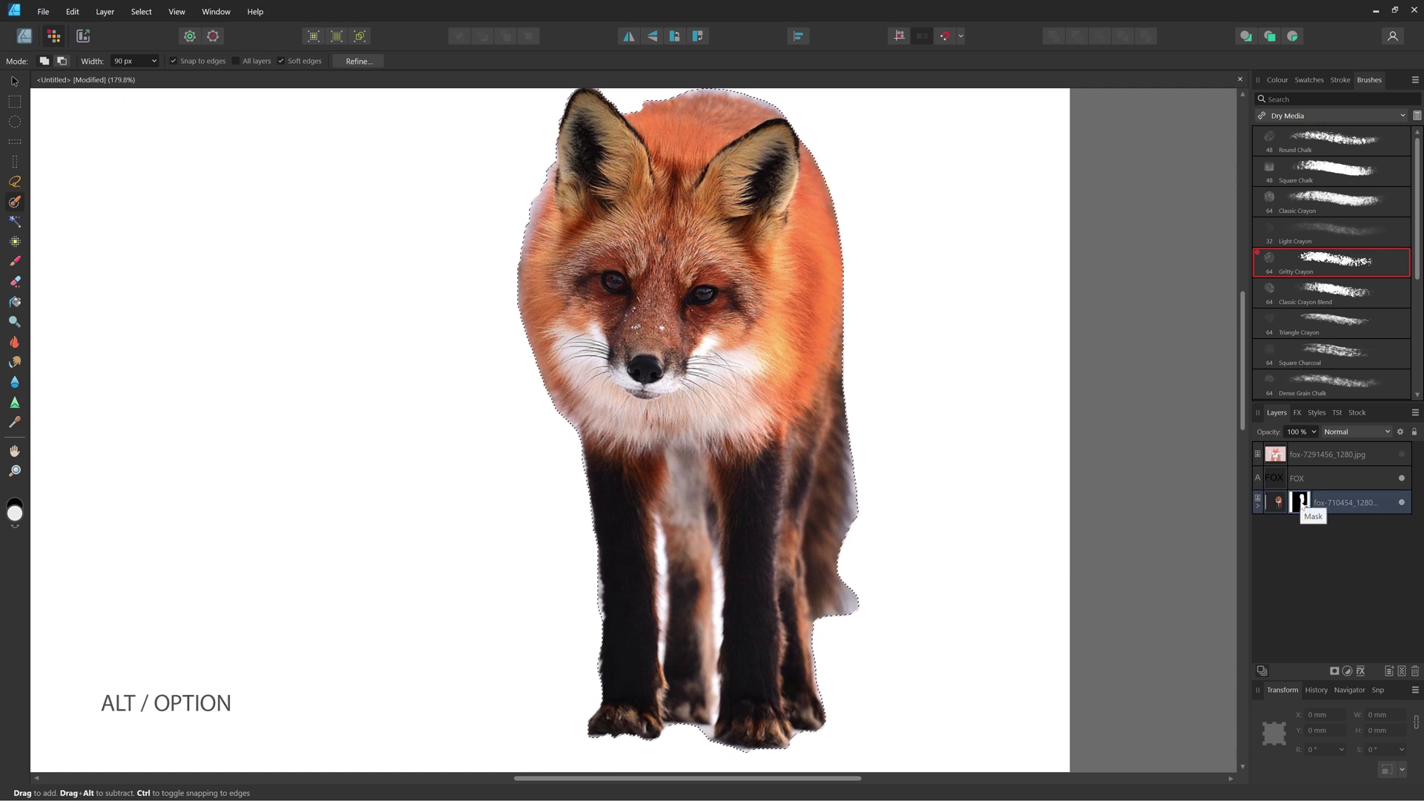
{"action": "left_click", "coordinate": [1303, 507], "text": "alt"}
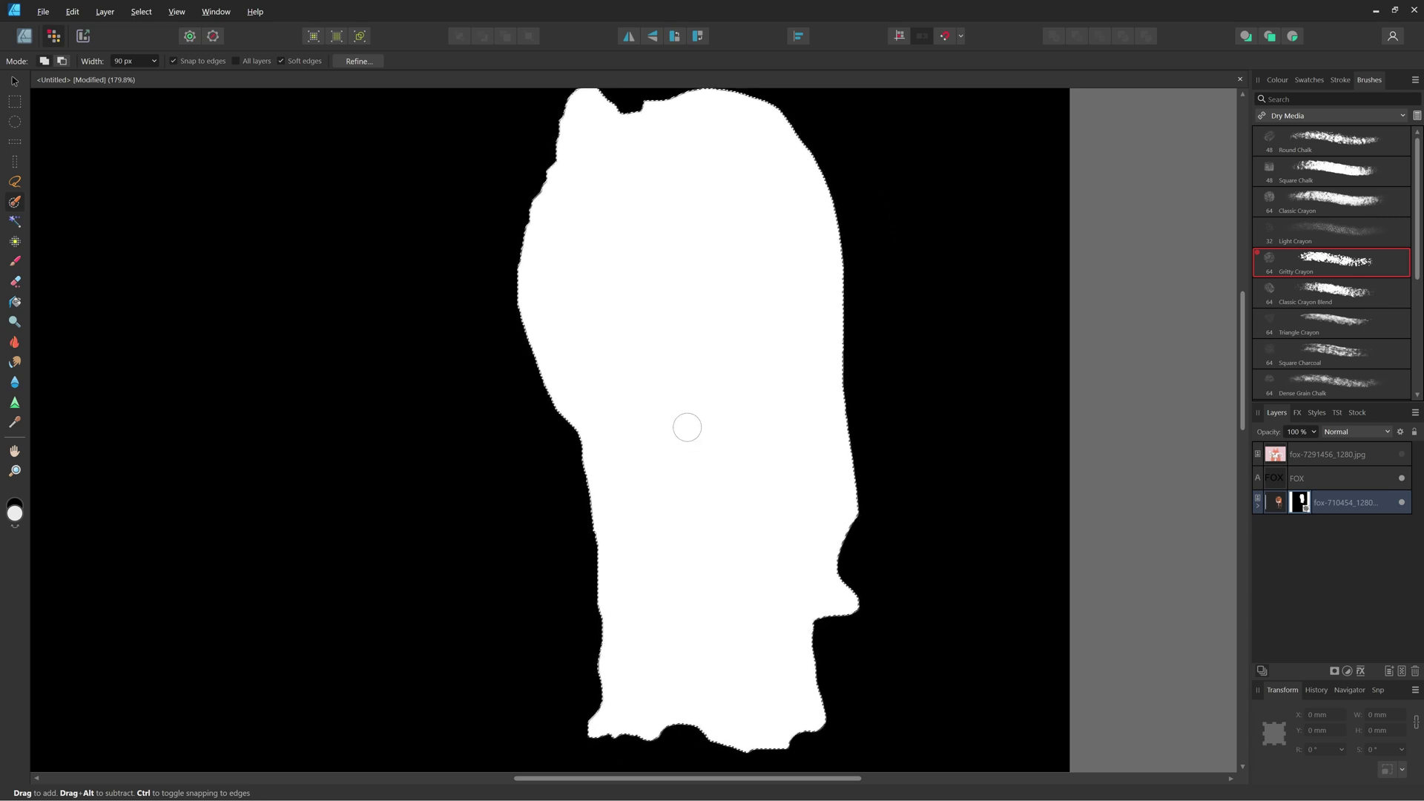
{"action": "left_click", "coordinate": [1302, 507], "text": "alt"}
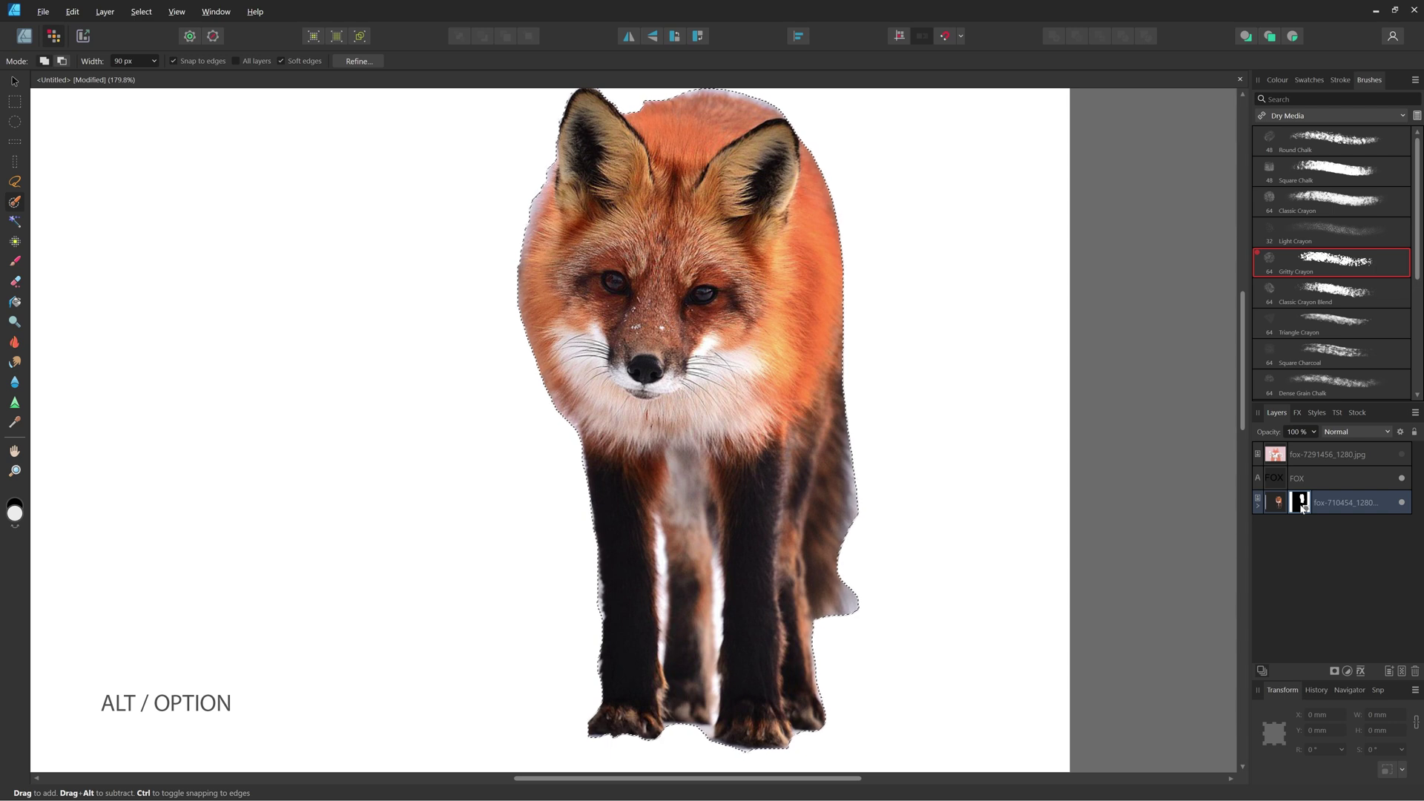
{"action": "scroll", "coordinate": [740, 383], "scroll_direction": "down", "scroll_amount": 5}
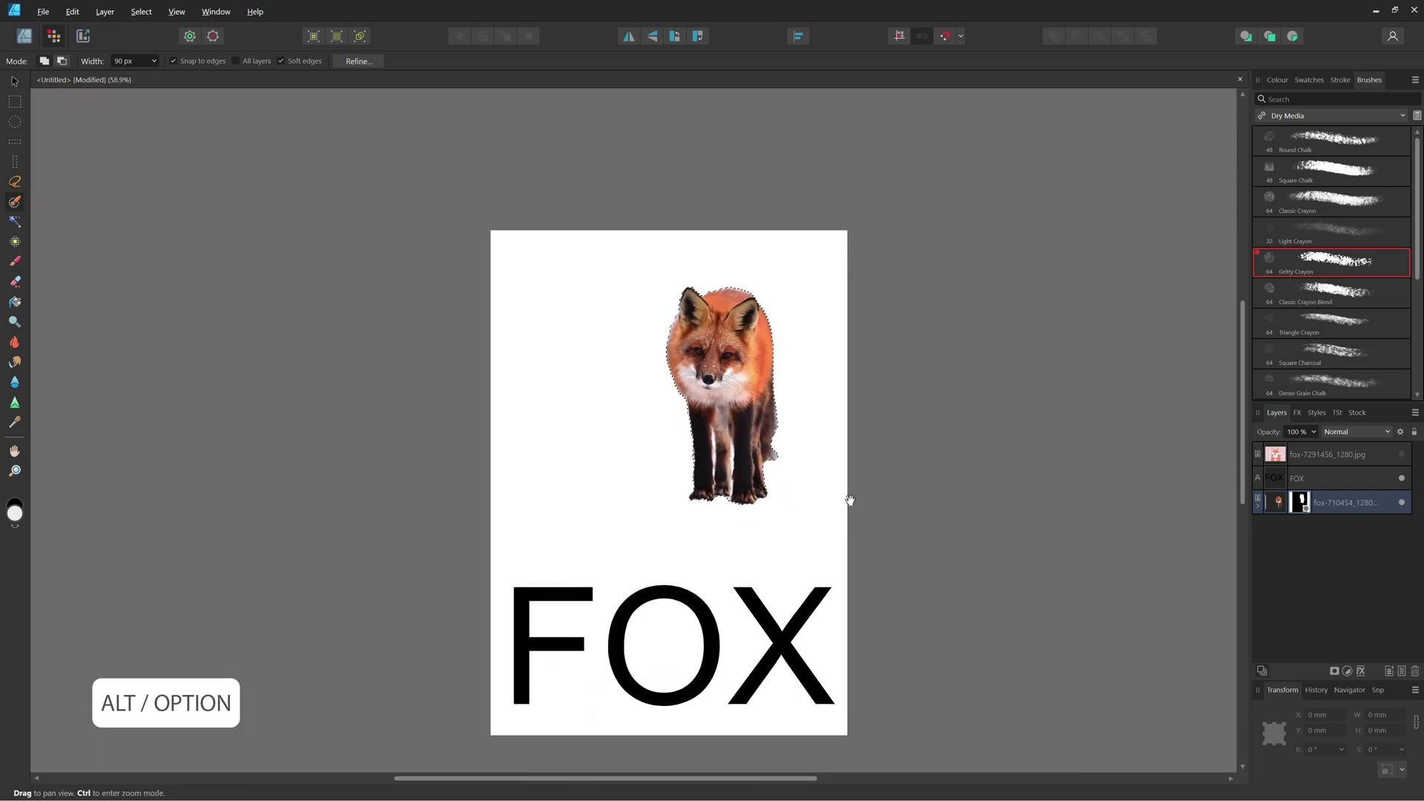
Clear the selection and start refining the fox photo's mask with Smooth 23.7 px and Feather 20.1 px.
{"action": "left_click", "coordinate": [1278, 510]}
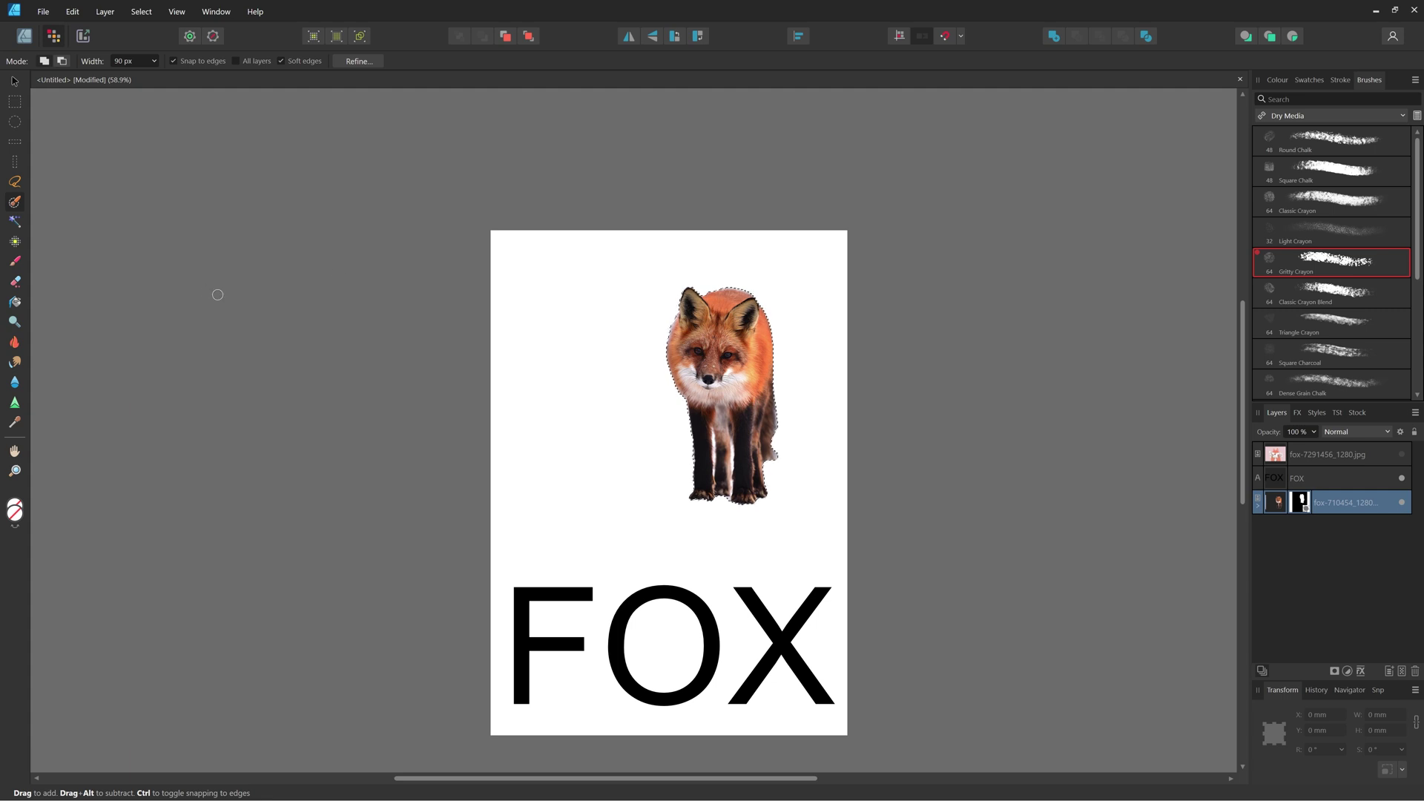
{"action": "key", "text": "ctrl+d"}
{"action": "right_click", "coordinate": [1303, 499]}
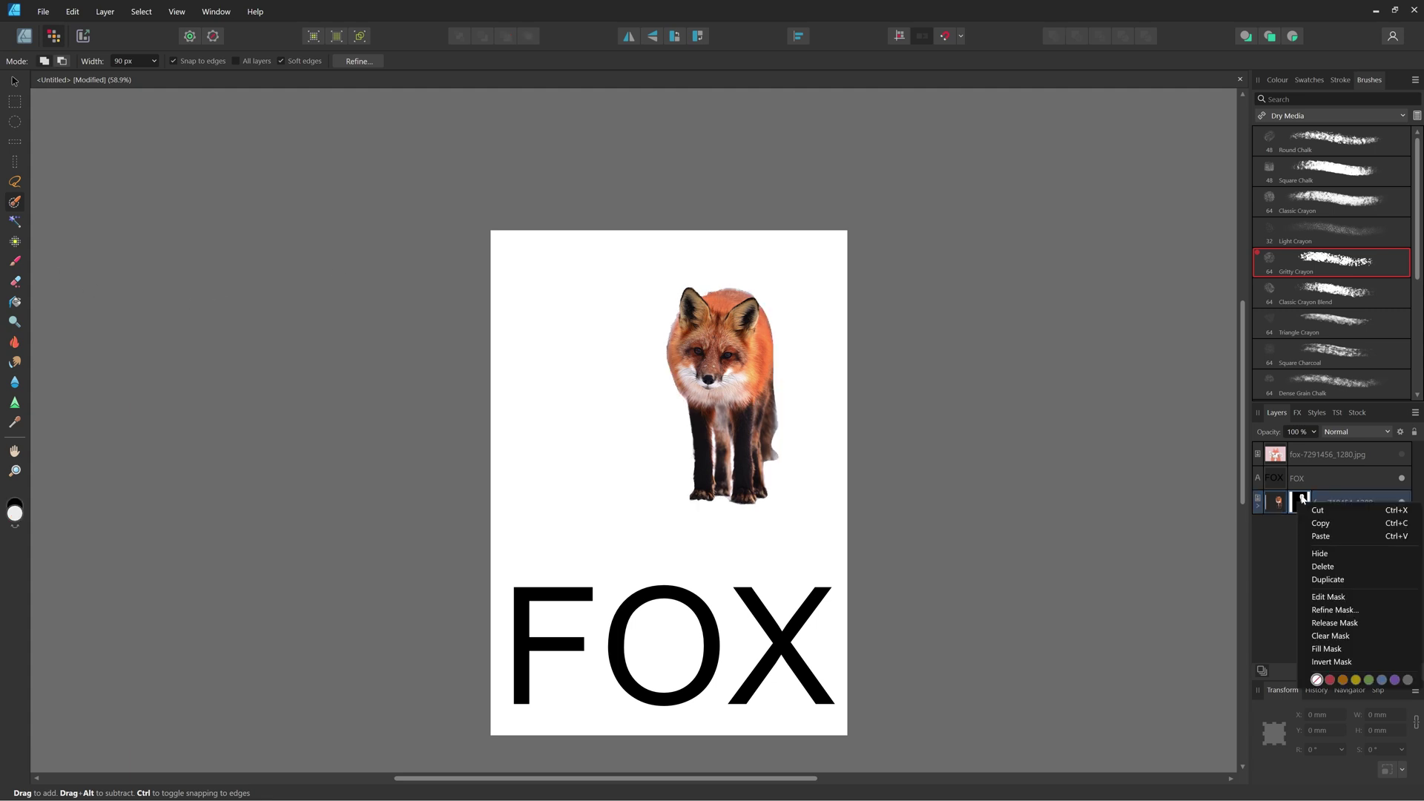
{"action": "left_click", "coordinate": [1341, 611]}
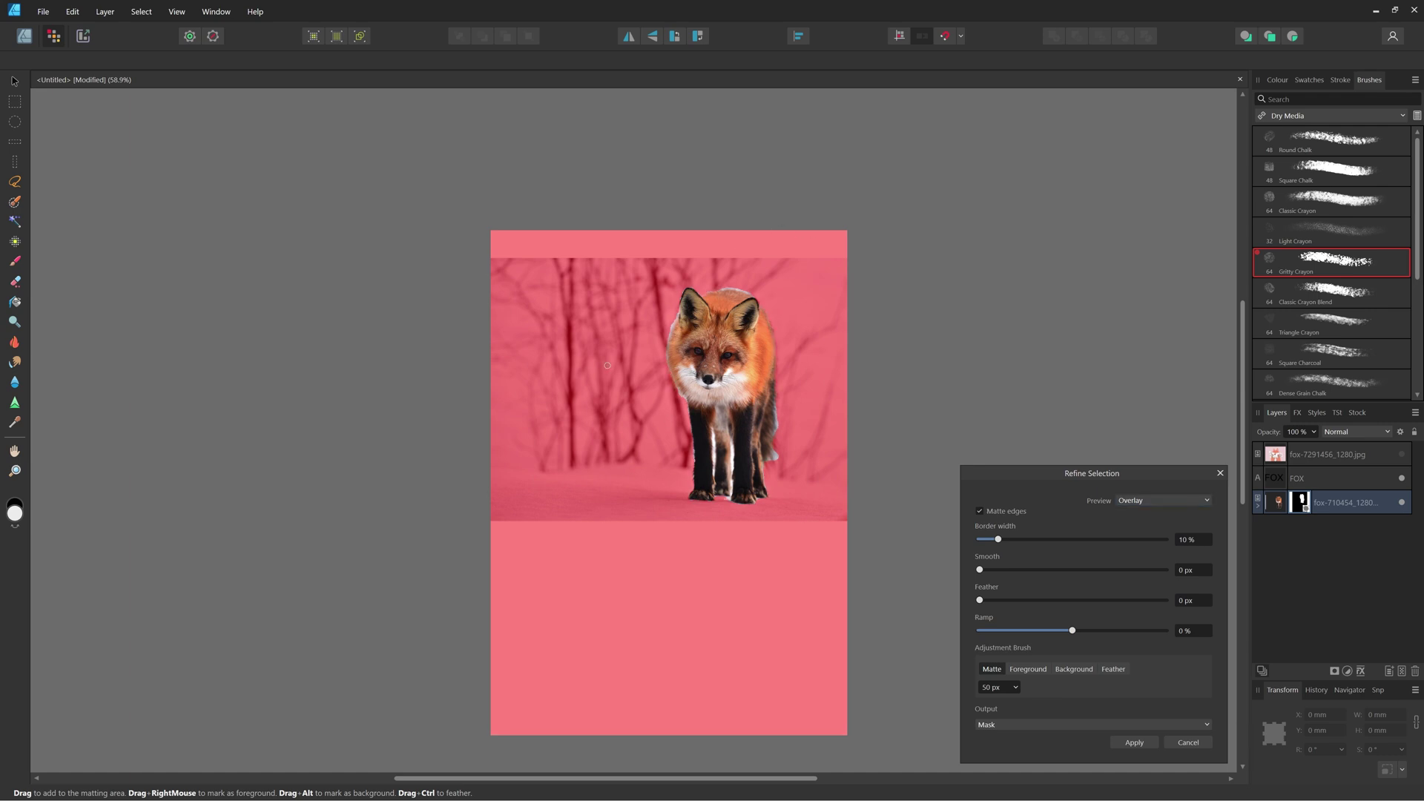
{"action": "scroll", "coordinate": [697, 304], "scroll_direction": "up", "scroll_amount": 5}
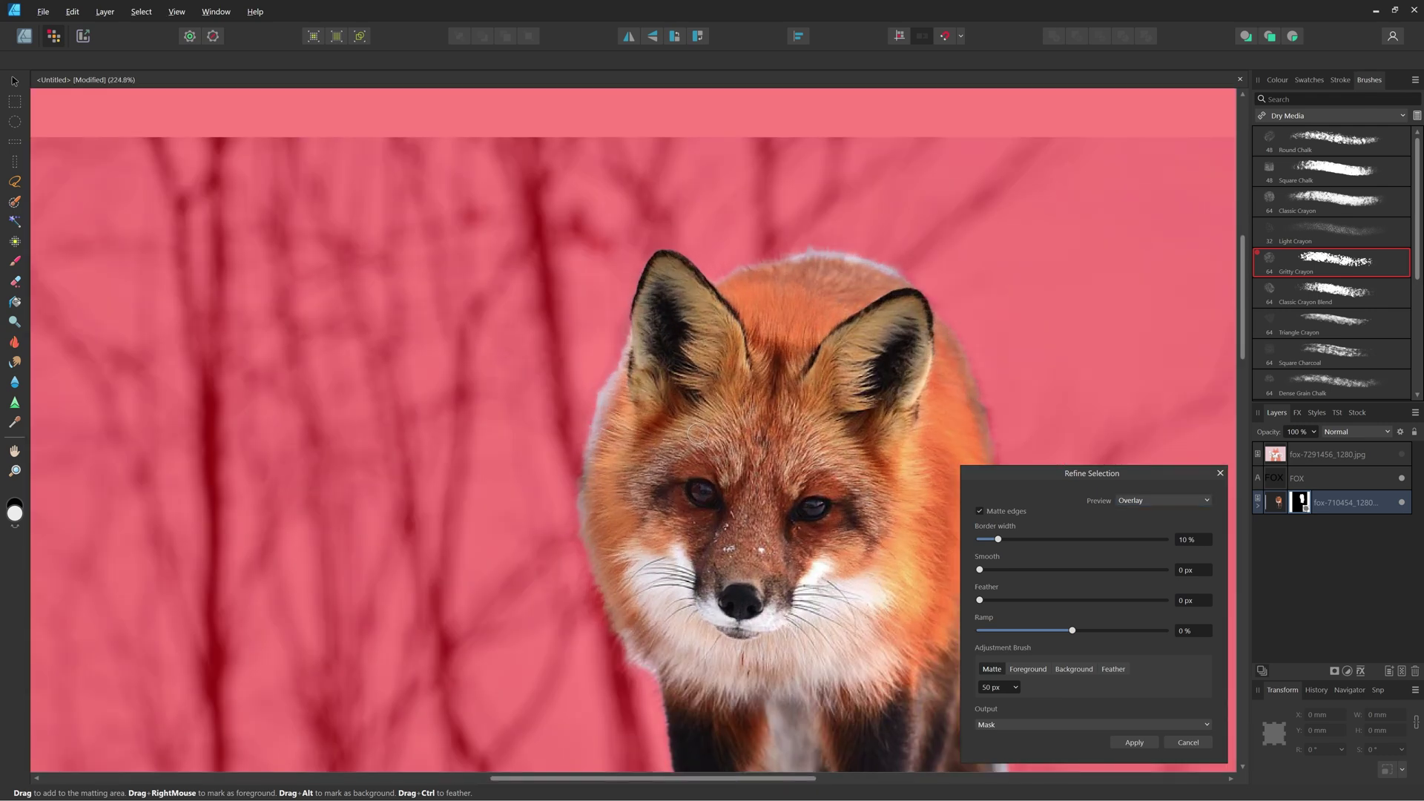
{"action": "scroll", "coordinate": [697, 435], "scroll_direction": "down", "scroll_amount": 5}
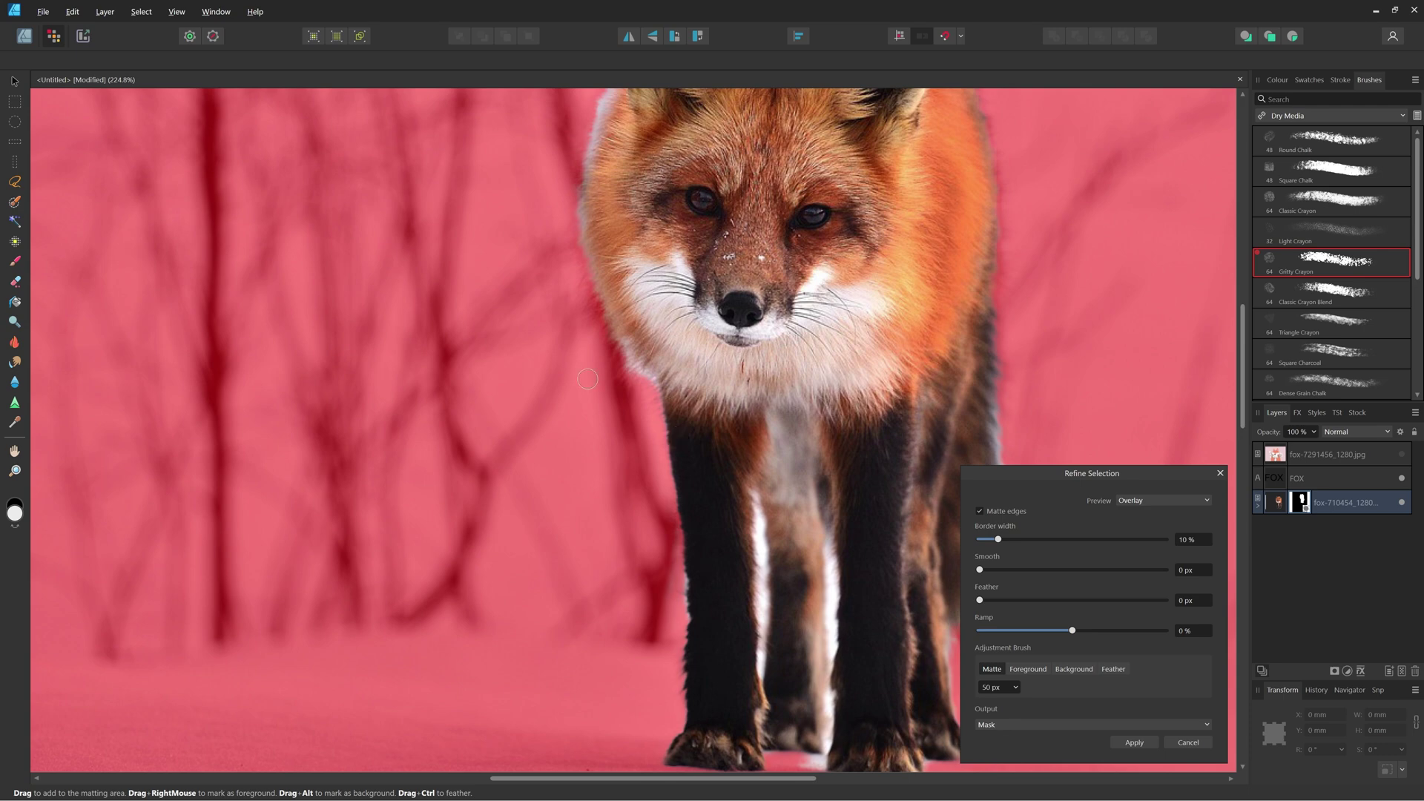
{"action": "scroll", "coordinate": [588, 379], "scroll_direction": "up", "scroll_amount": 5}
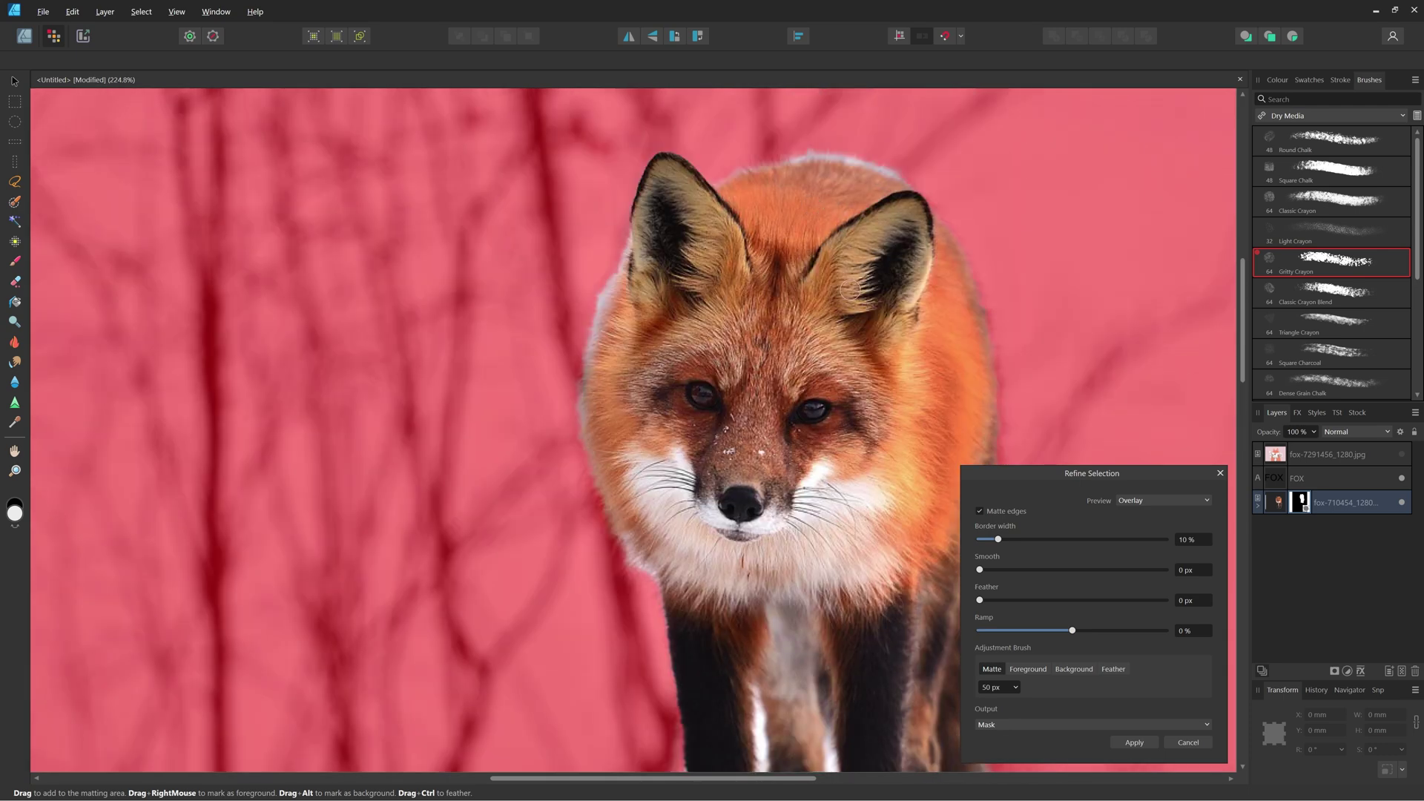
{"action": "left_click_drag", "start_coordinate": [980, 575], "coordinate": [990, 574]}
{"action": "left_click_drag", "start_coordinate": [998, 540], "coordinate": [990, 540]}
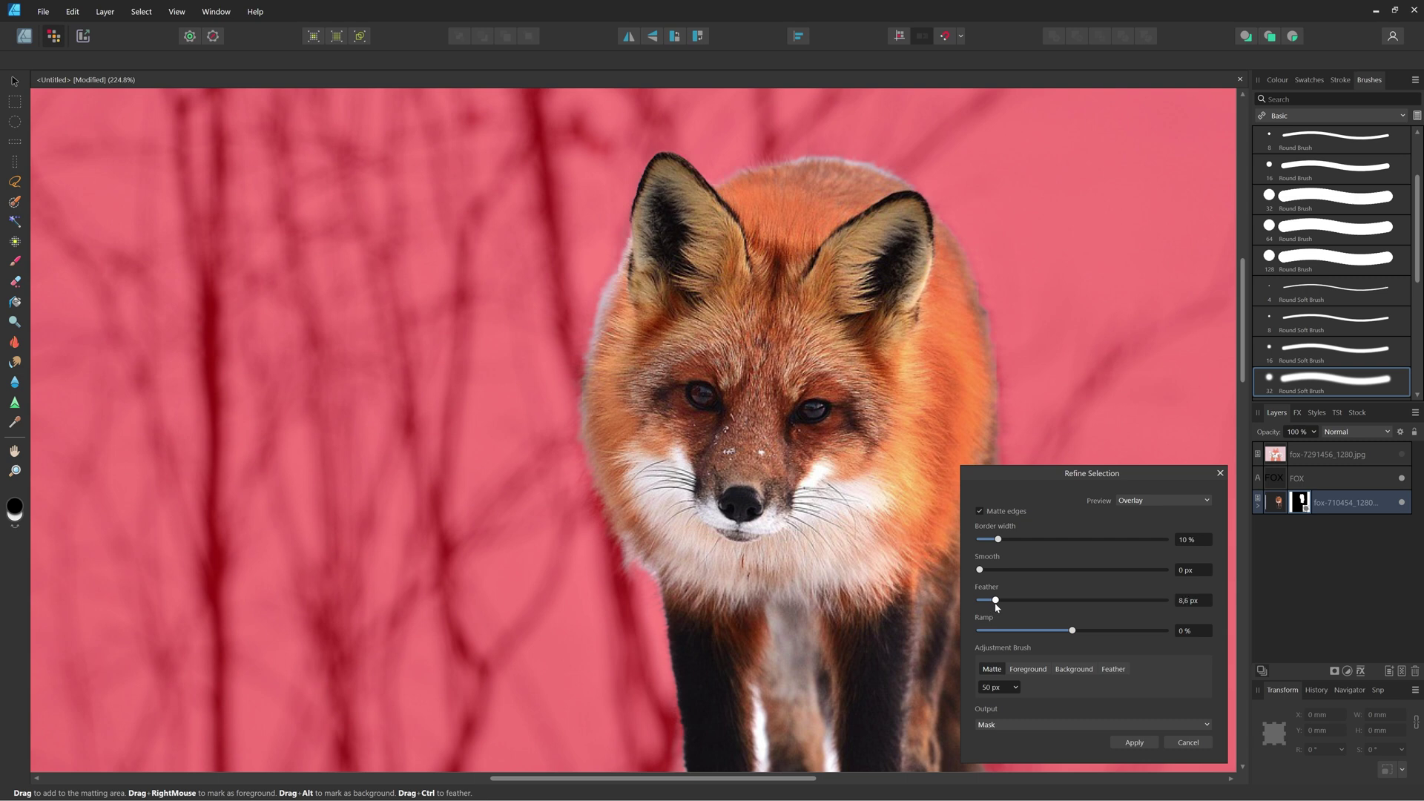
{"action": "left_click_drag", "start_coordinate": [999, 606], "coordinate": [1021, 572]}
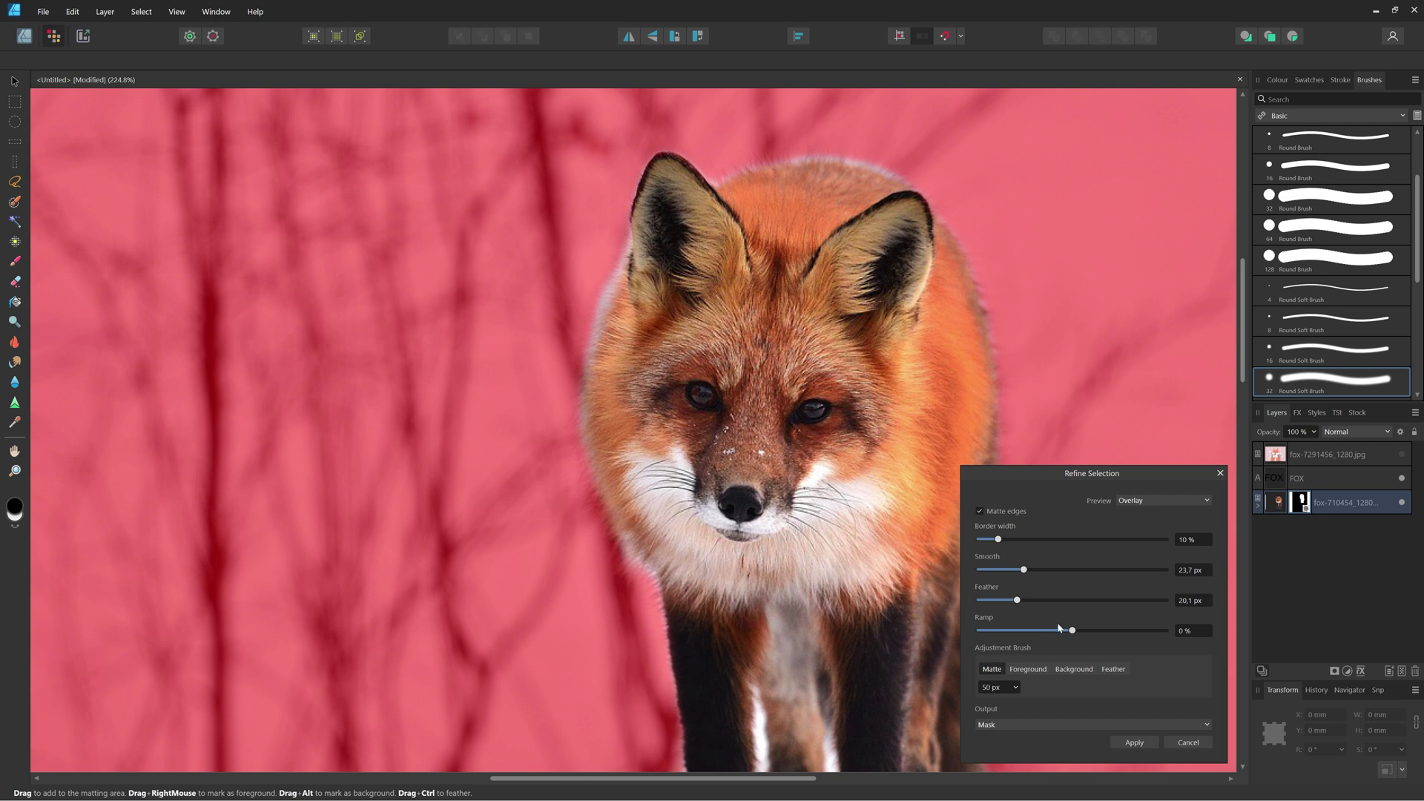
Compare the fox's mask edges using the Black matte, White matte, and Black and white previews.
{"action": "left_click", "coordinate": [1204, 501]}
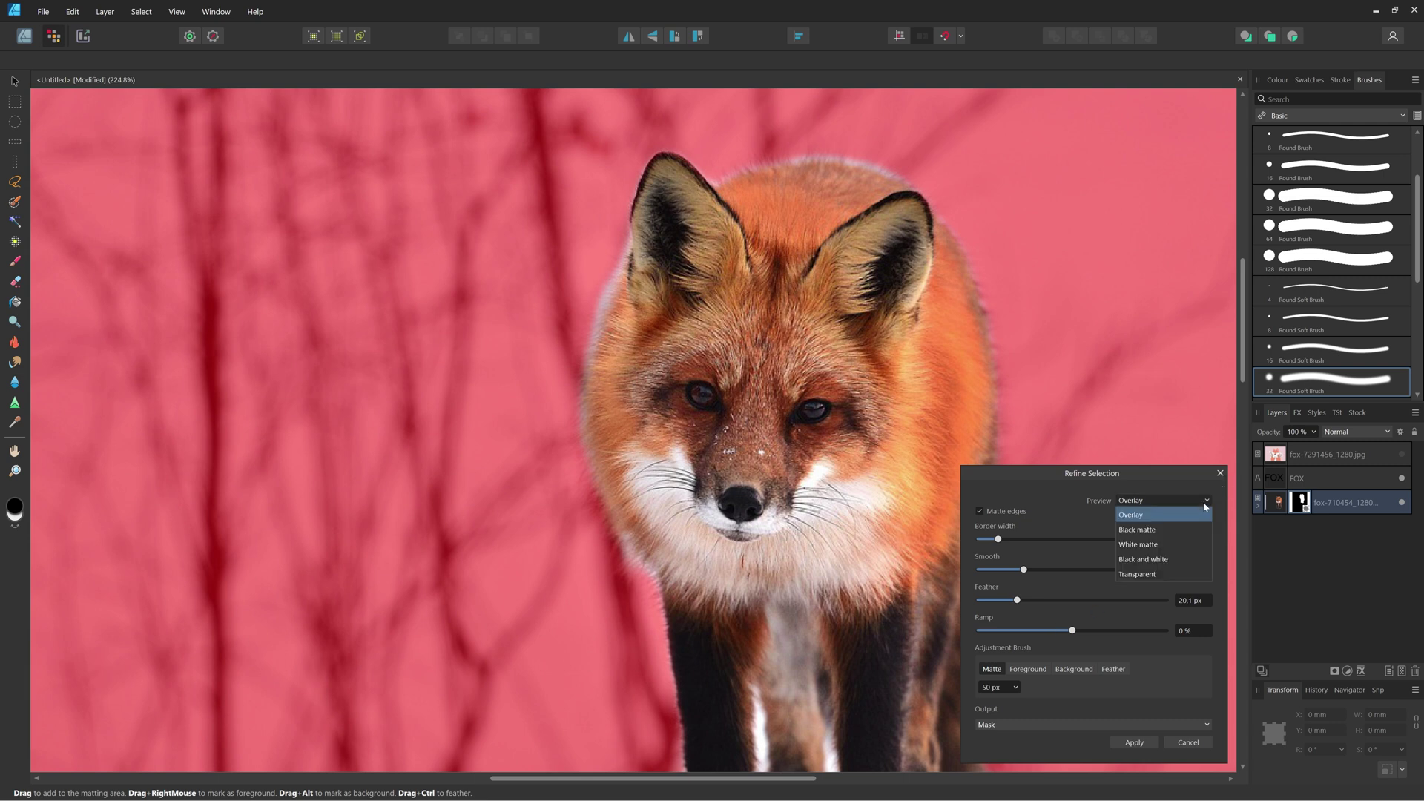
{"action": "left_click", "coordinate": [1168, 537]}
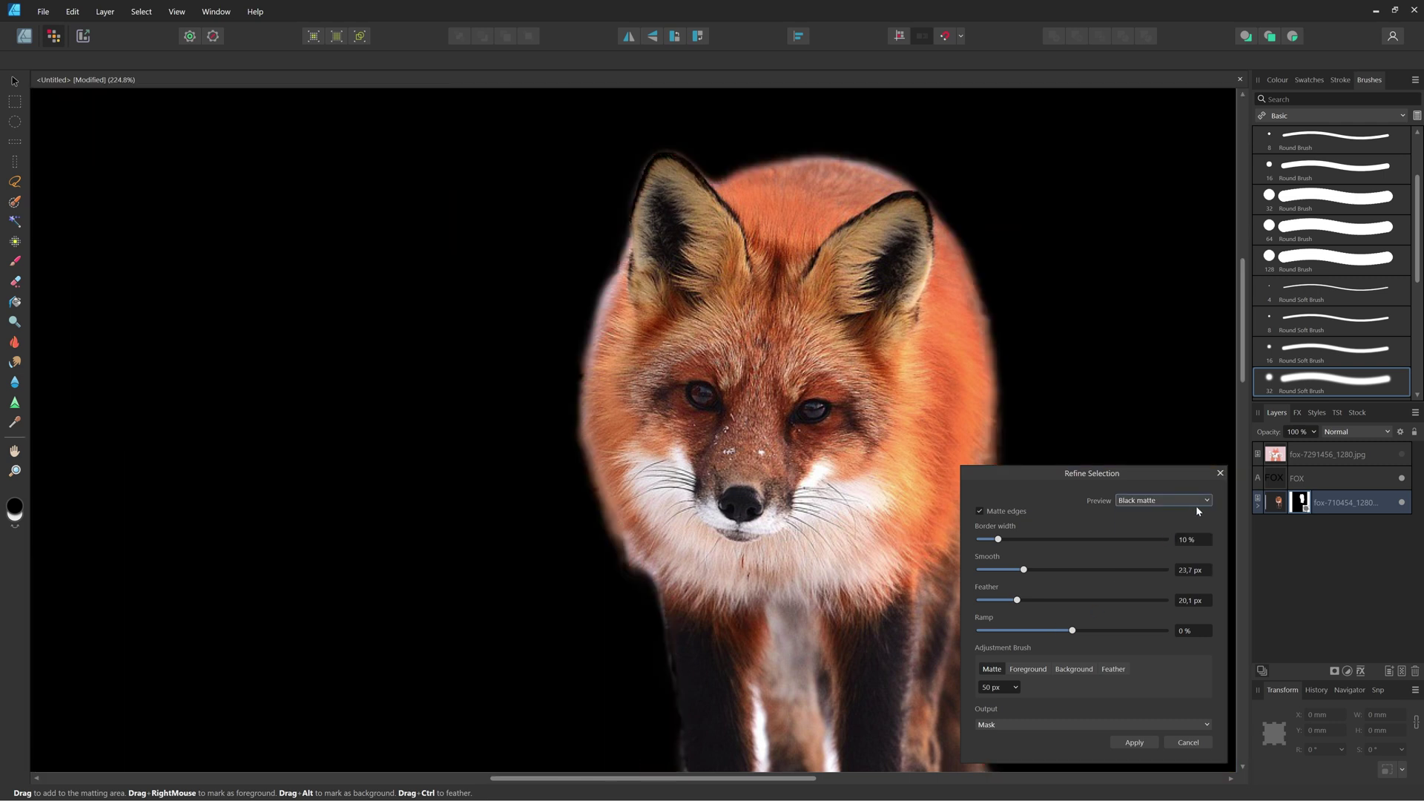
{"action": "left_click", "coordinate": [1201, 506]}
{"action": "left_click", "coordinate": [1161, 546]}
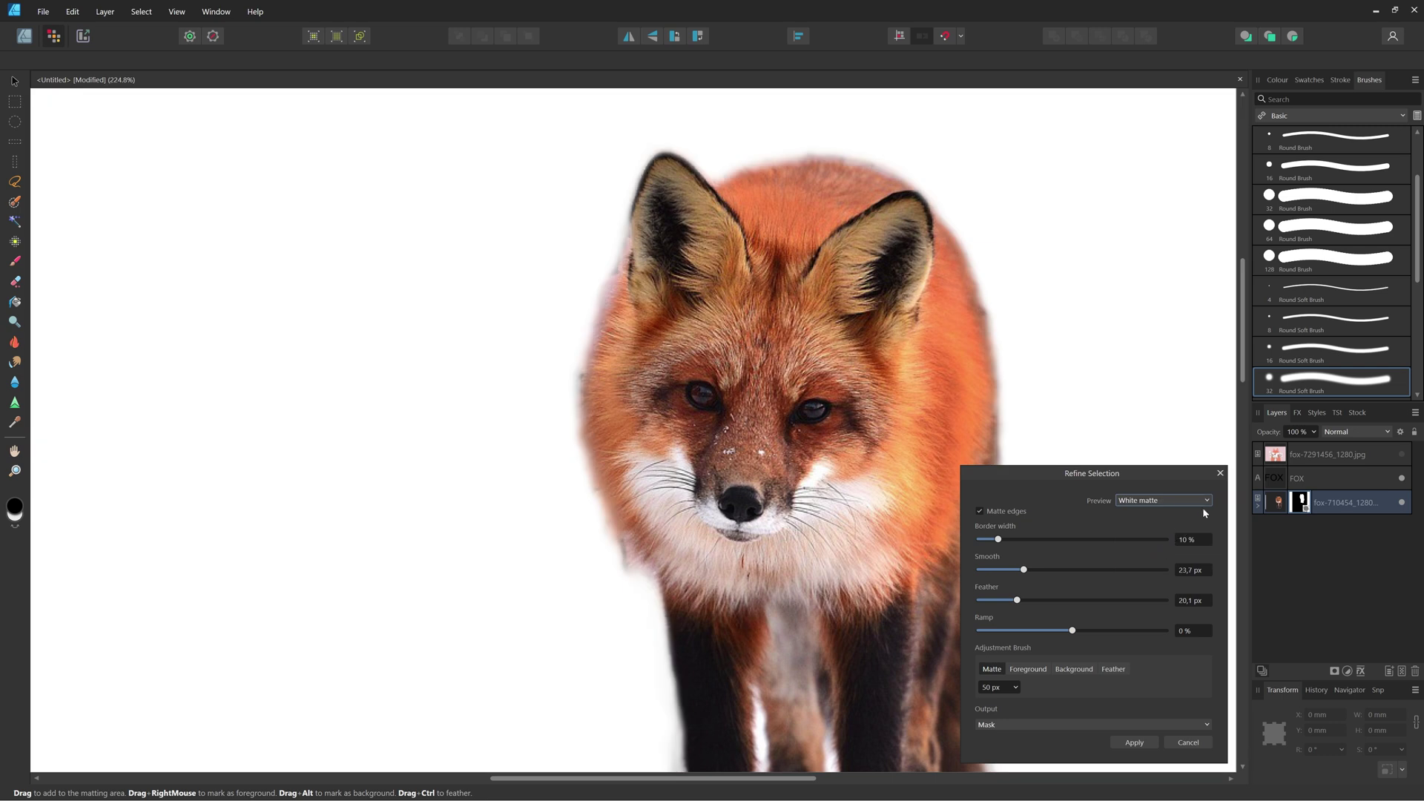
{"action": "left_click", "coordinate": [1205, 508]}
{"action": "left_click", "coordinate": [1169, 562]}
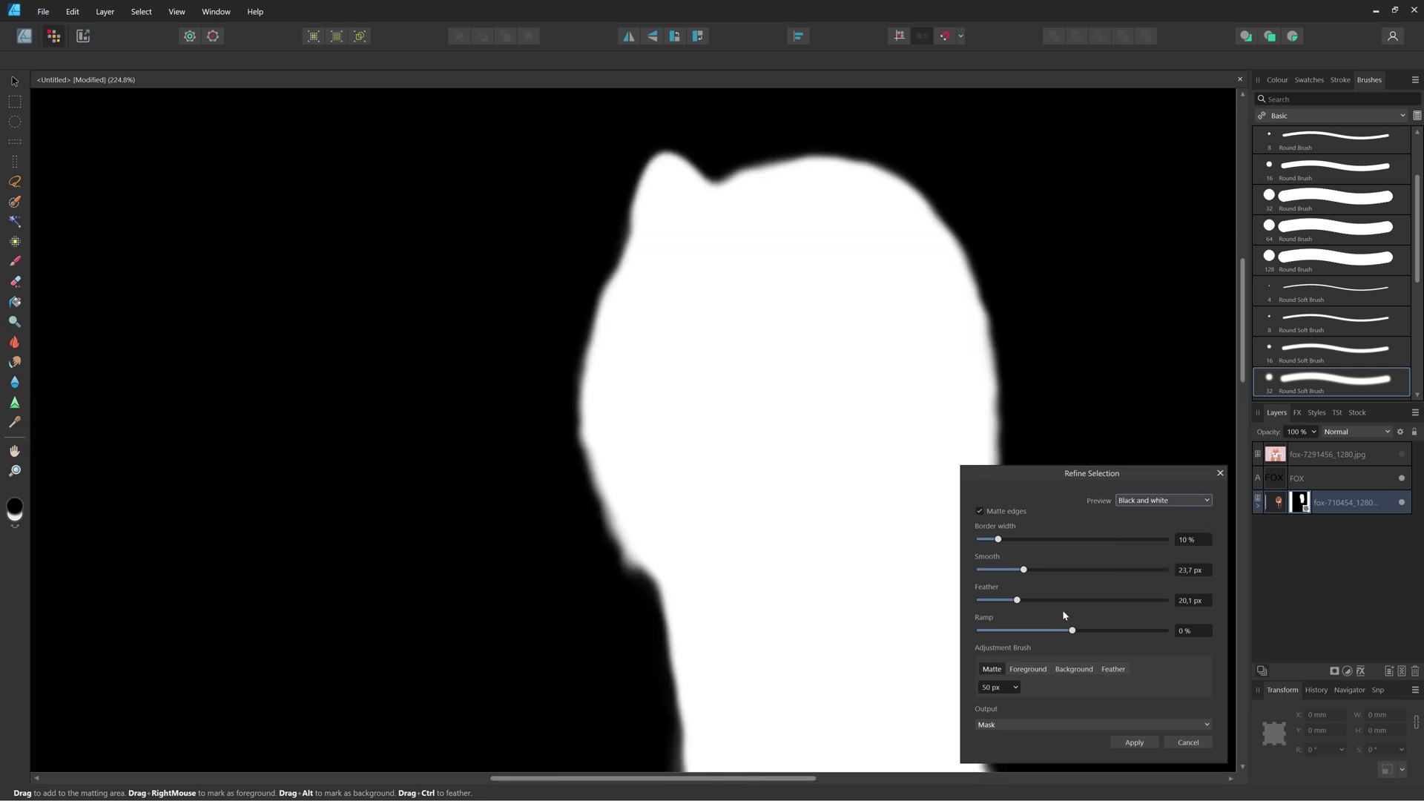
Set the mask refinement to Ramp -59 %, Smooth 11 px, Border width 2 % and Feather 41.4 px.
{"action": "left_click_drag", "start_coordinate": [1071, 634], "coordinate": [1028, 636]}
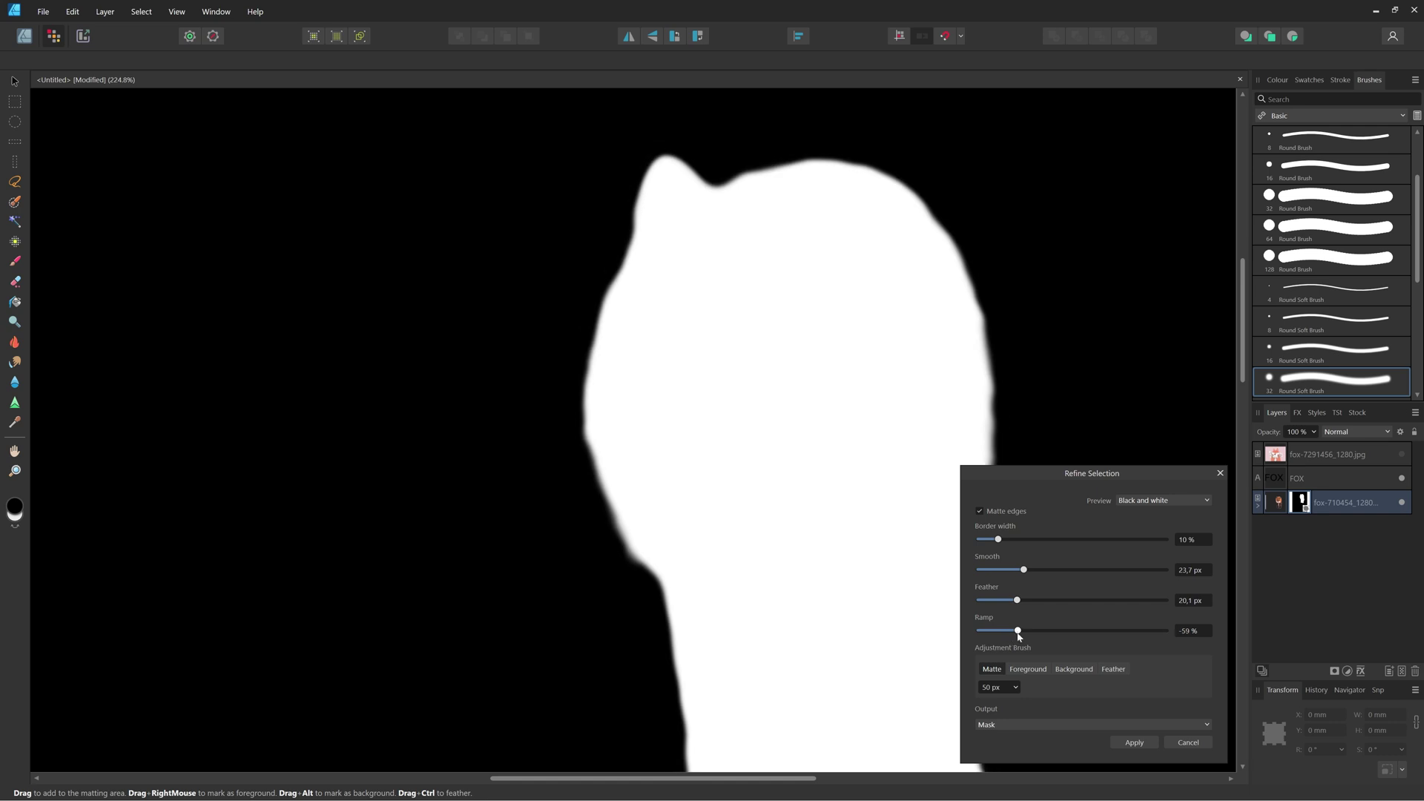
{"action": "left_click_drag", "start_coordinate": [1012, 577], "coordinate": [1014, 540]}
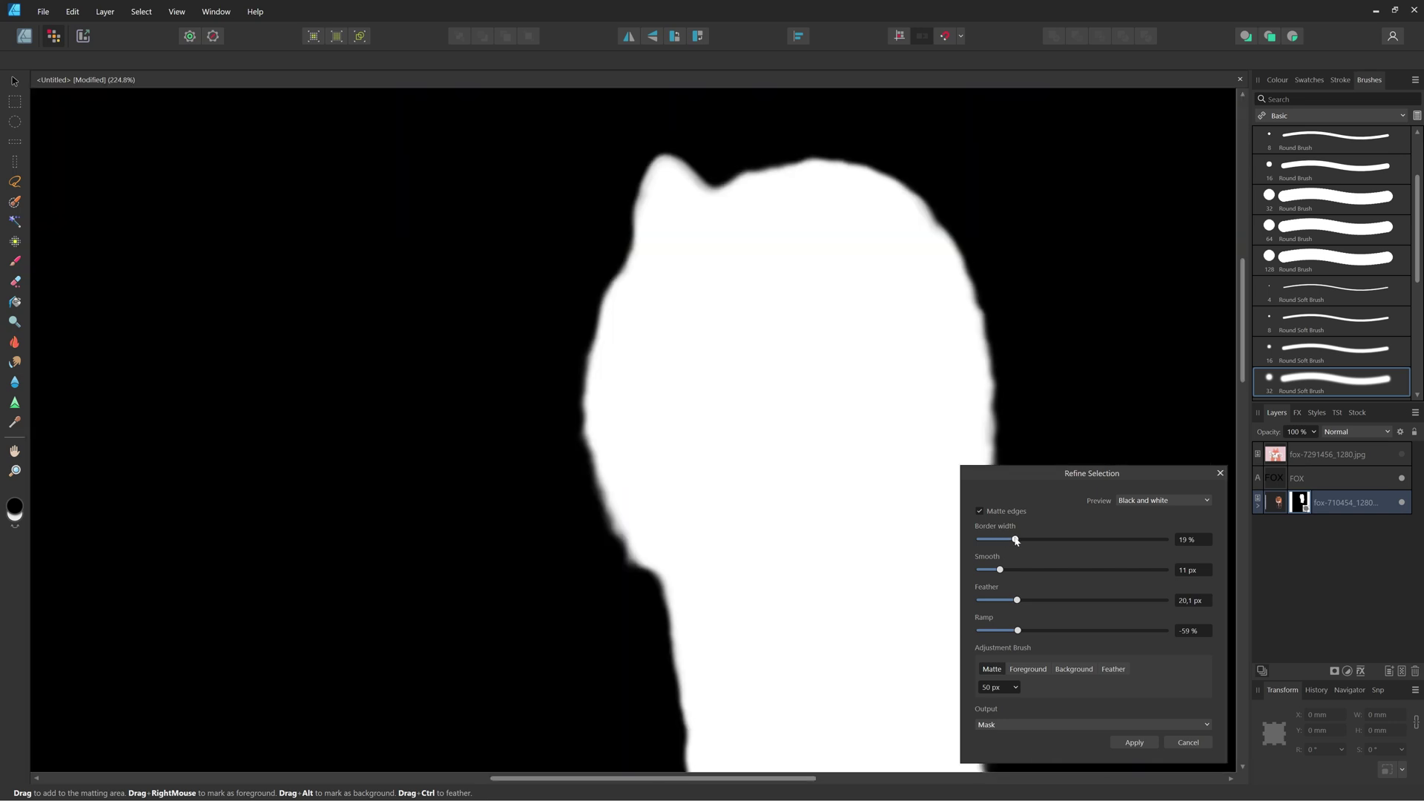
{"action": "left_click_drag", "start_coordinate": [1015, 540], "coordinate": [987, 546]}
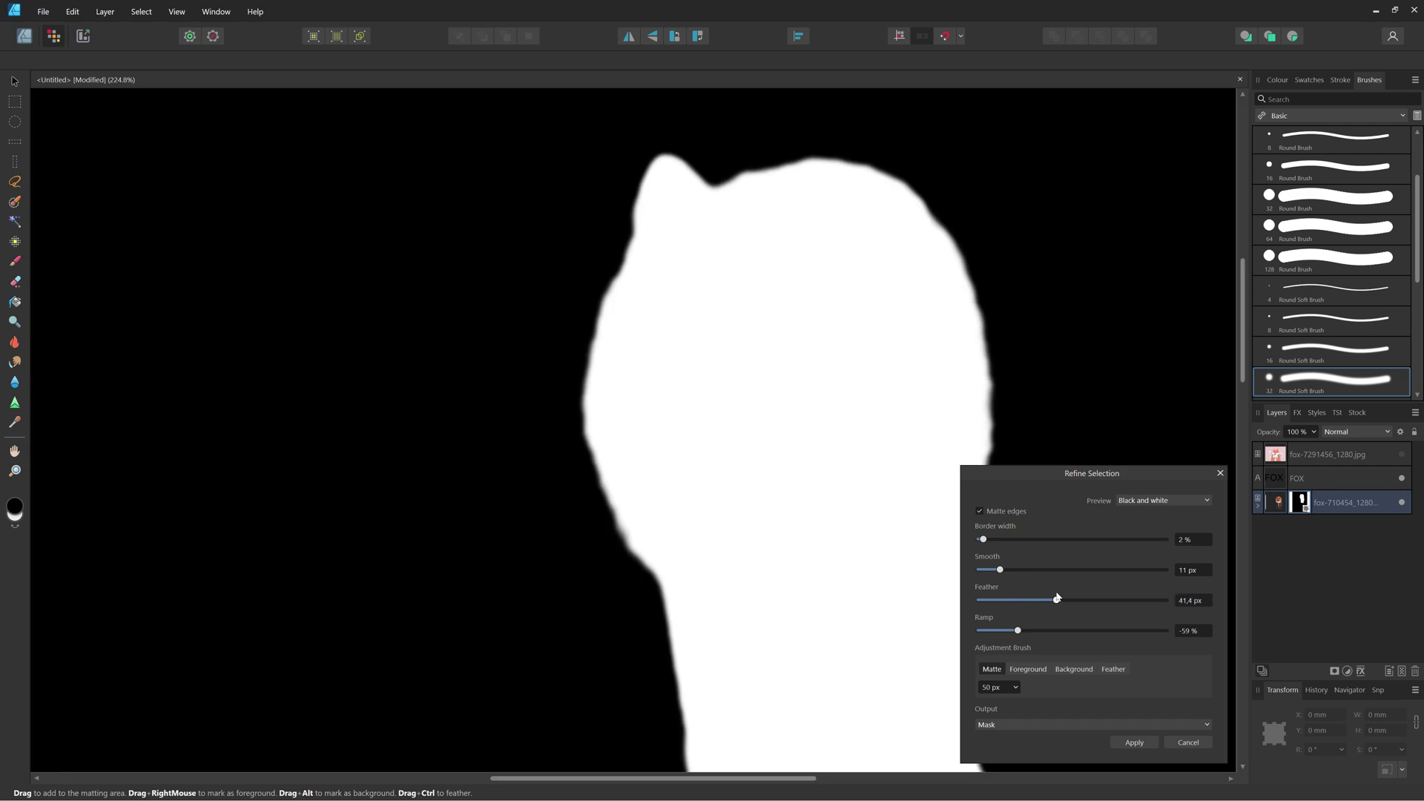
Preview the refined fox cutout as Transparent and apply the refinement to the mask.
{"action": "left_click", "coordinate": [1184, 503]}
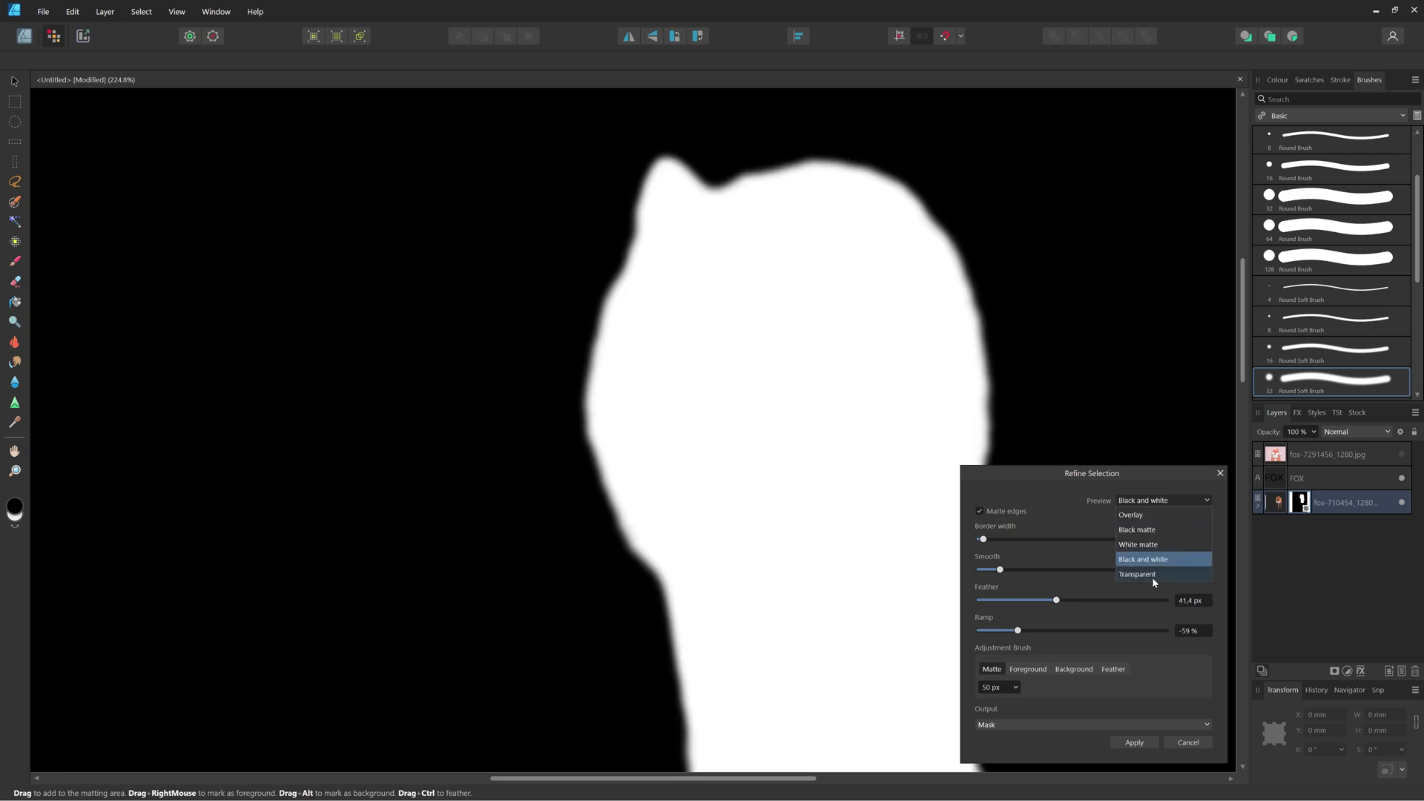
{"action": "left_click", "coordinate": [1153, 576]}
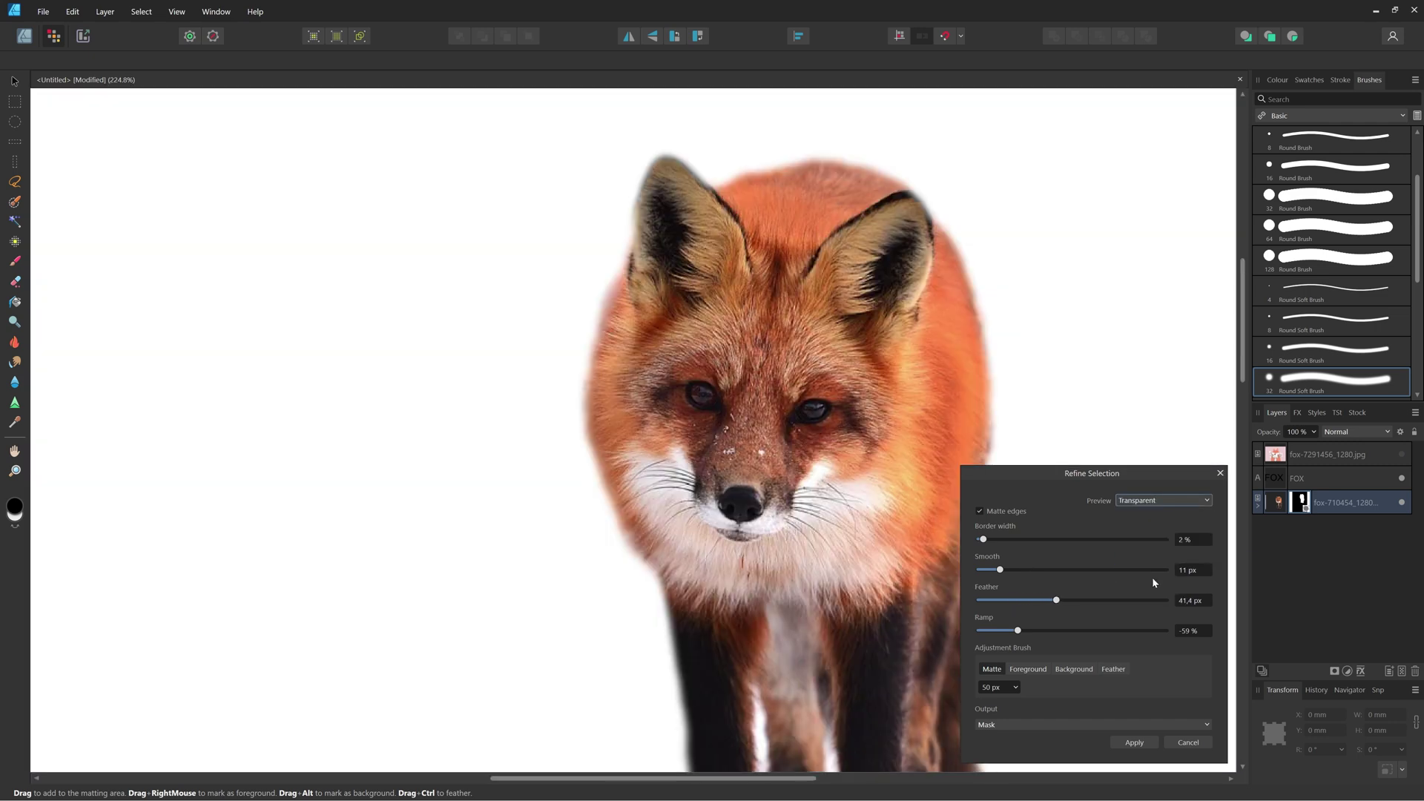
{"action": "left_click", "coordinate": [1135, 743]}
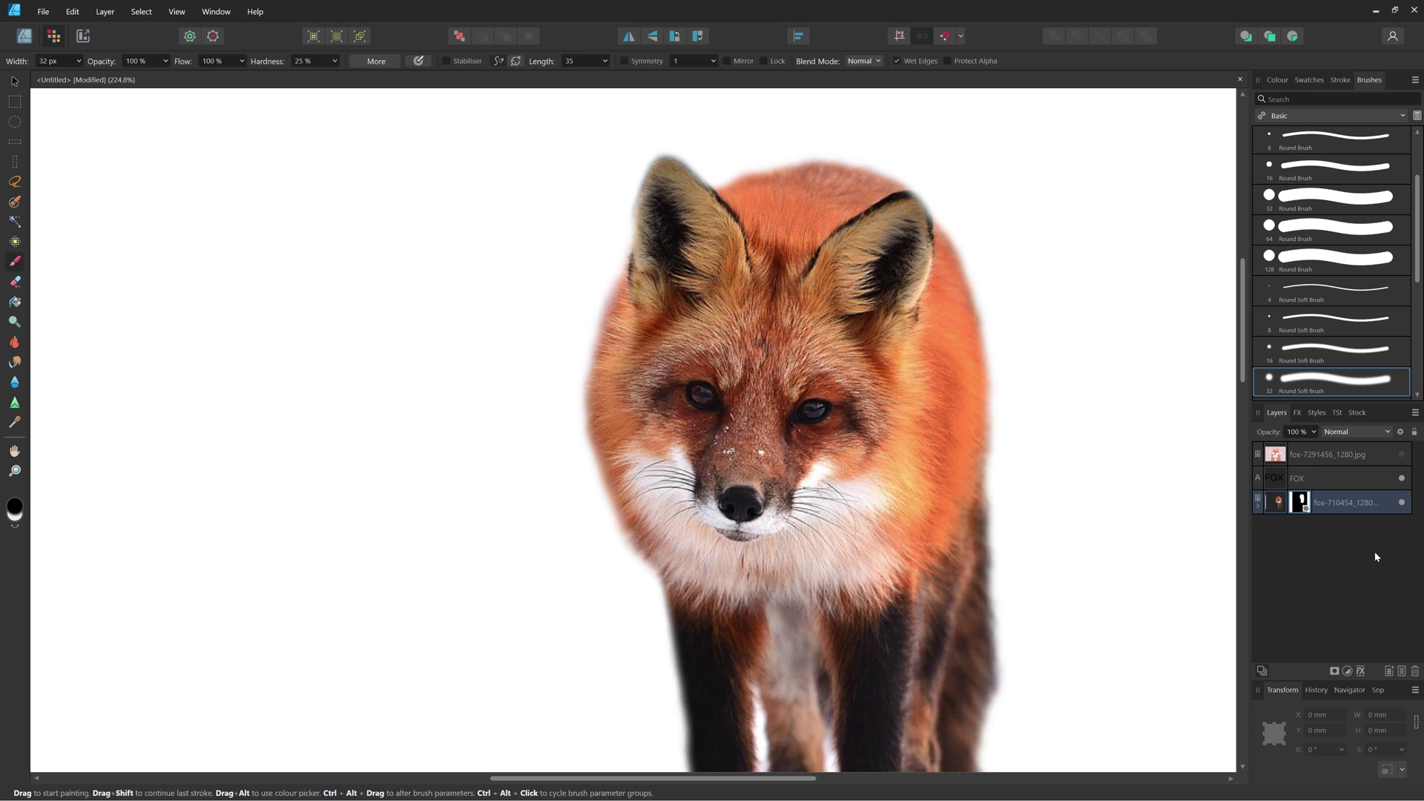
Release the fox photo's mask into its own layer and check its effect by hiding and showing it.
{"action": "scroll", "coordinate": [724, 540], "scroll_direction": "down", "scroll_amount": 3}
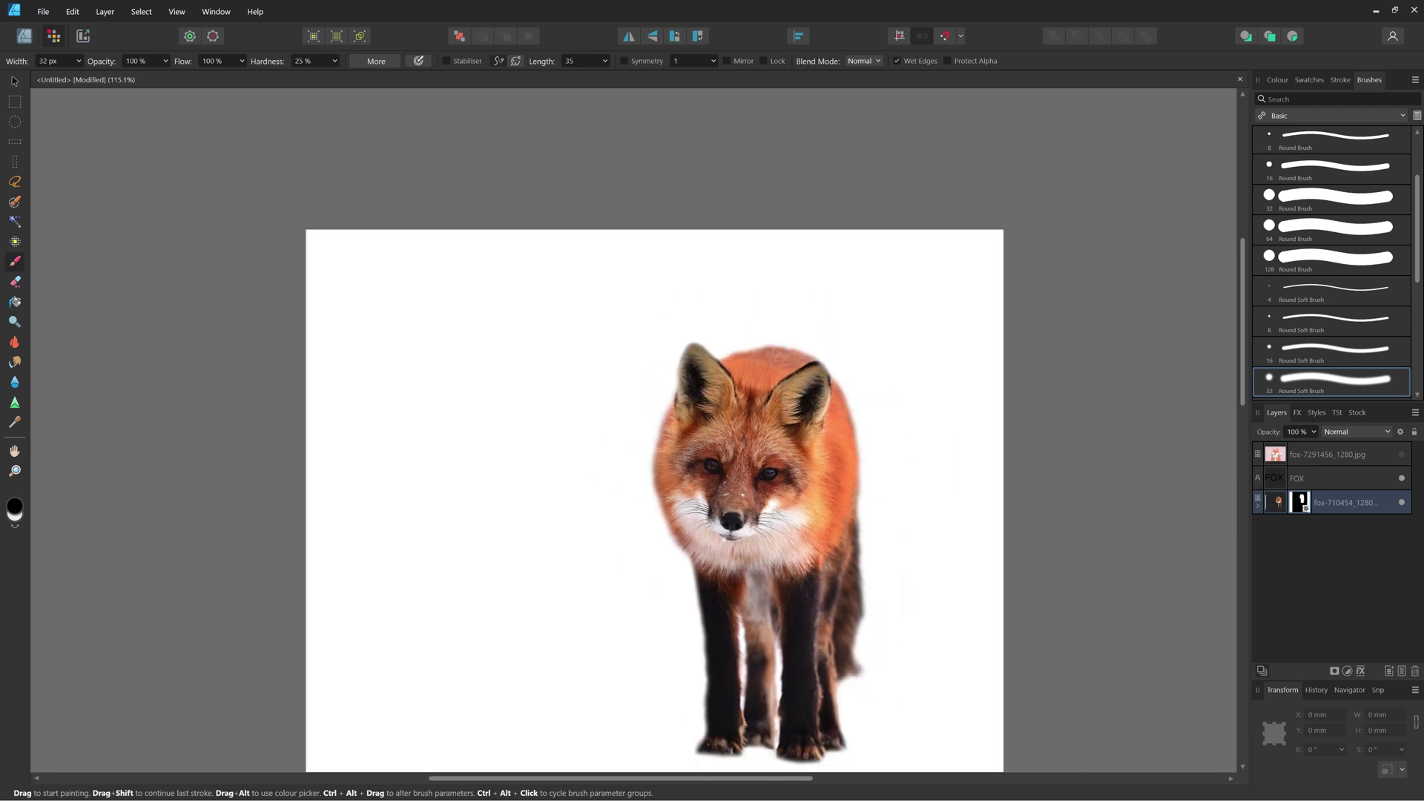
{"action": "scroll", "coordinate": [874, 601], "scroll_direction": "down", "scroll_amount": 3}
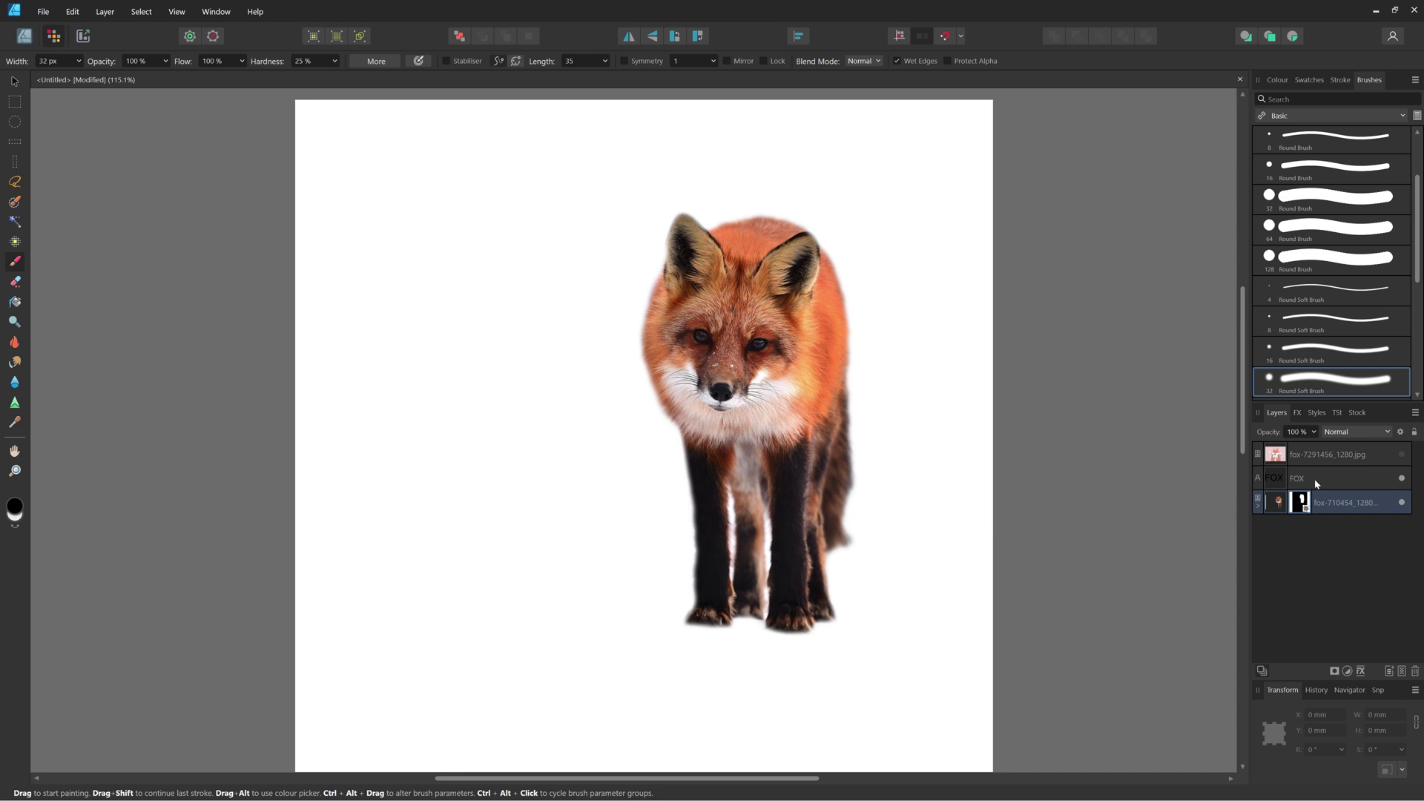
{"action": "right_click", "coordinate": [1303, 507]}
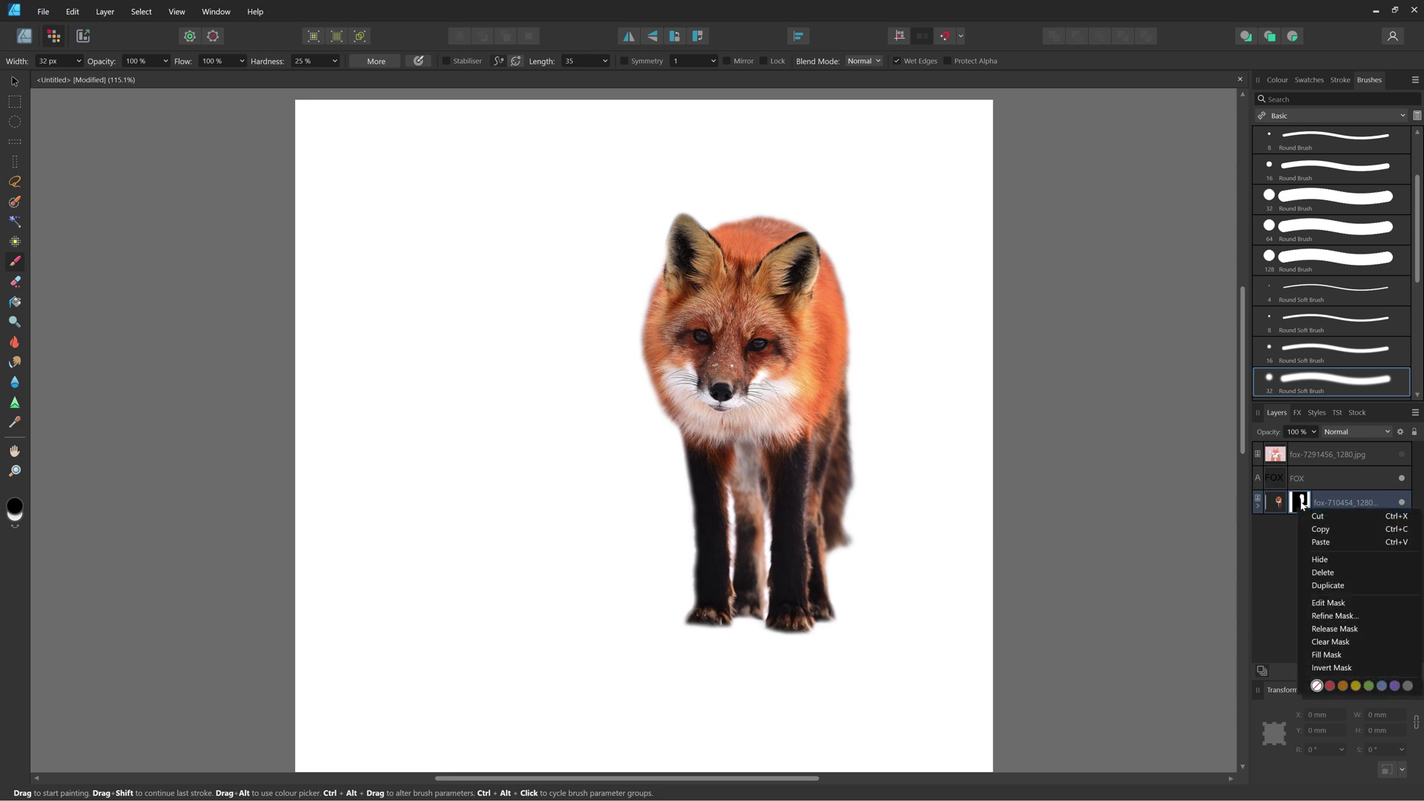
{"action": "left_click", "coordinate": [1356, 629]}
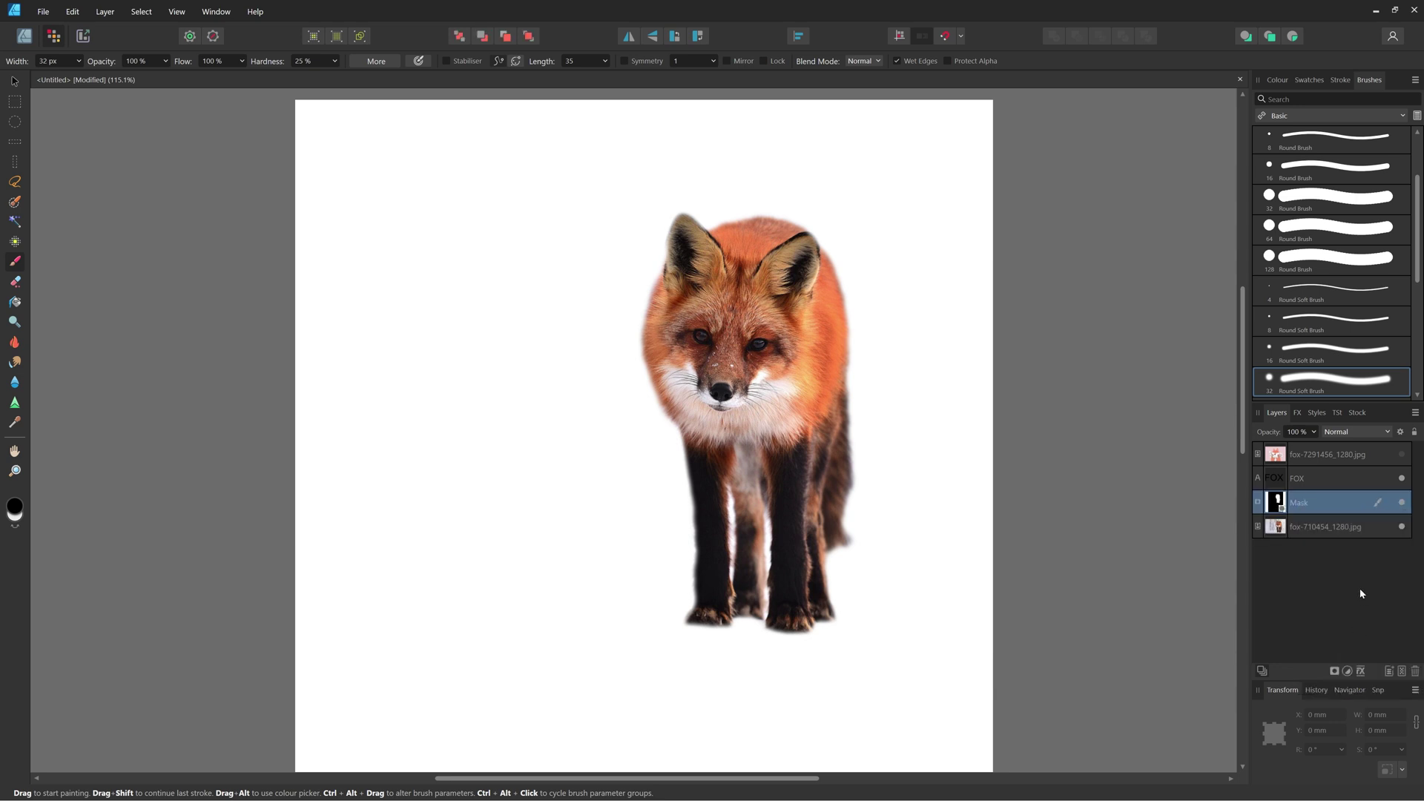
{"action": "left_click", "coordinate": [1405, 505]}
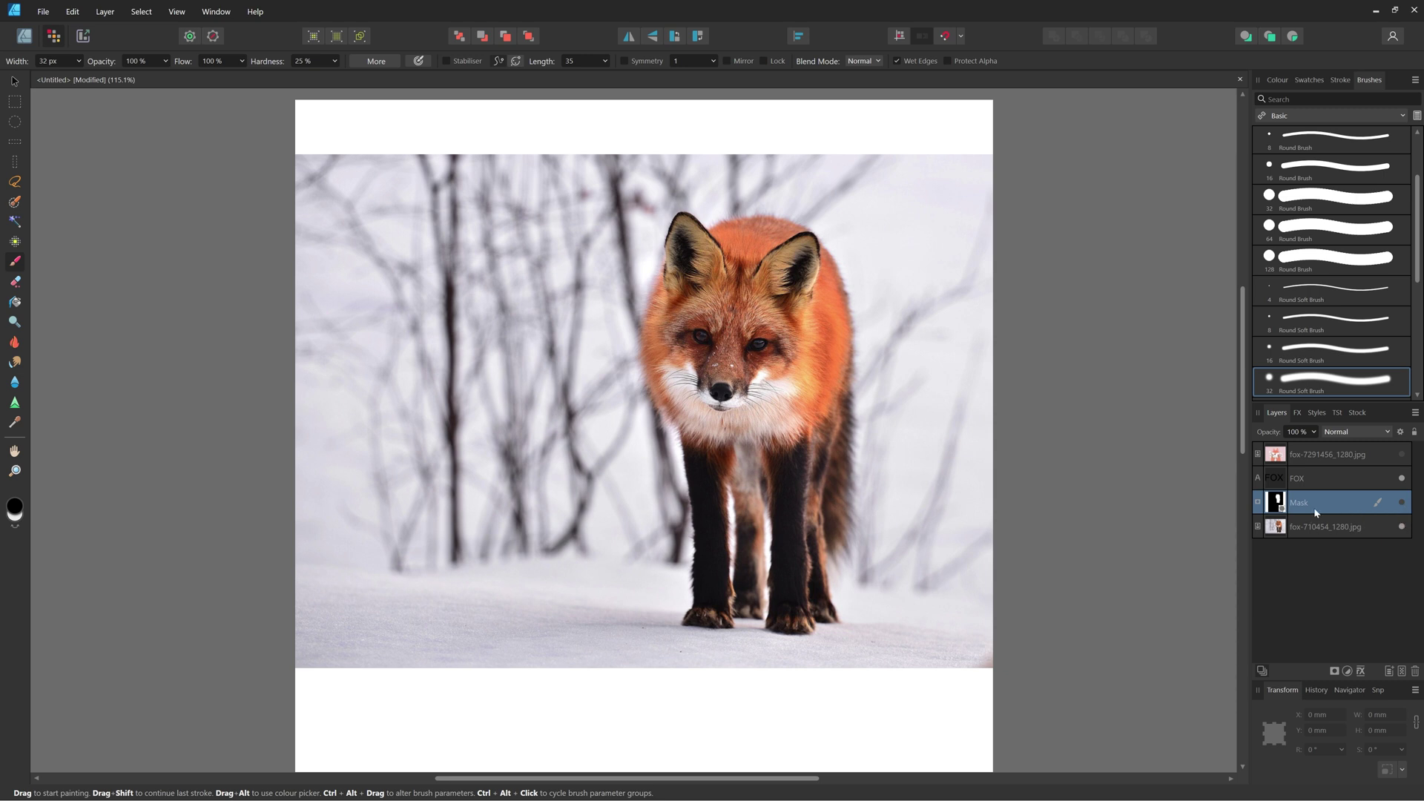
{"action": "left_click", "coordinate": [1402, 504]}
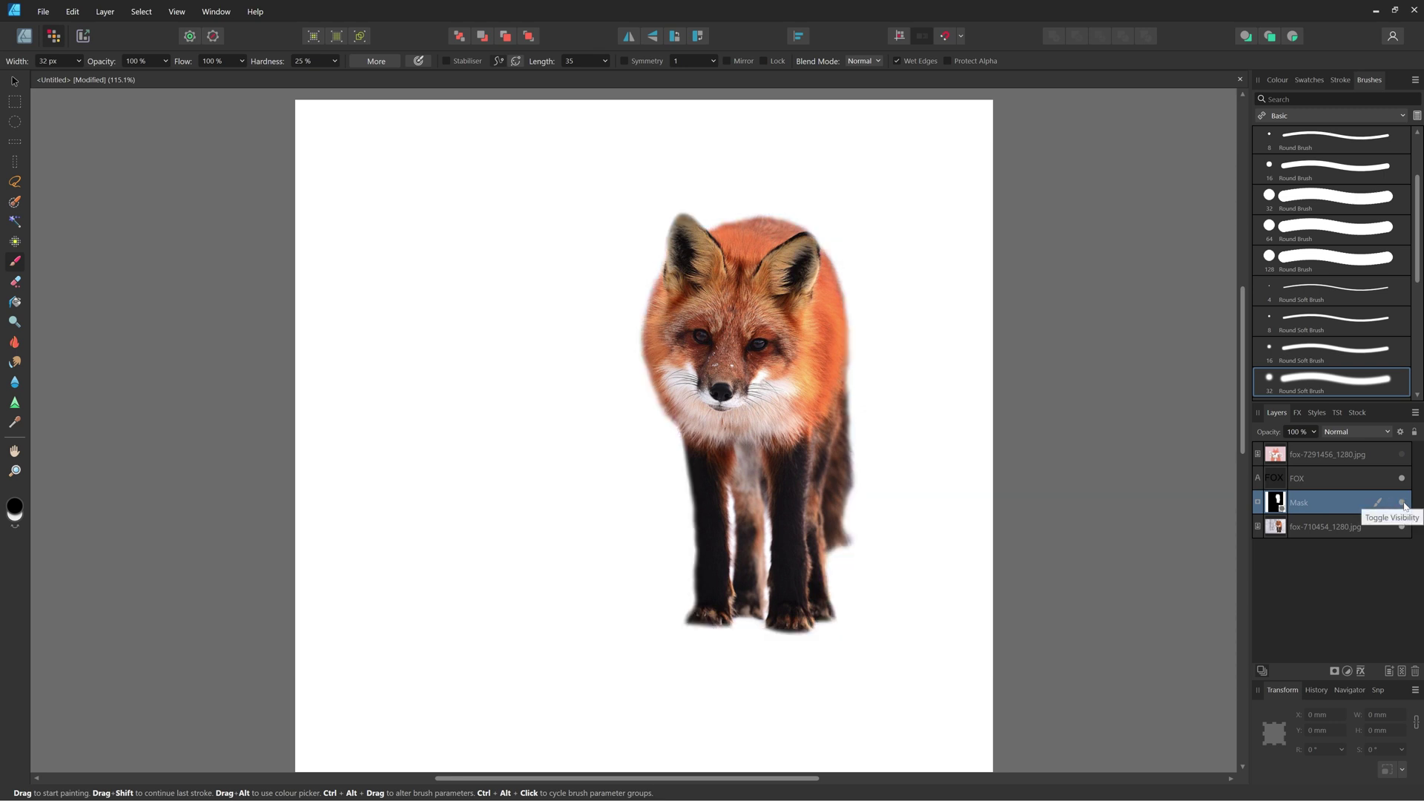
Show the fox-7291456_1280.jpg illustration and mask it with the FOX text layer so it fills only the letters.
{"action": "scroll", "coordinate": [578, 551], "scroll_direction": "down", "scroll_amount": 6}
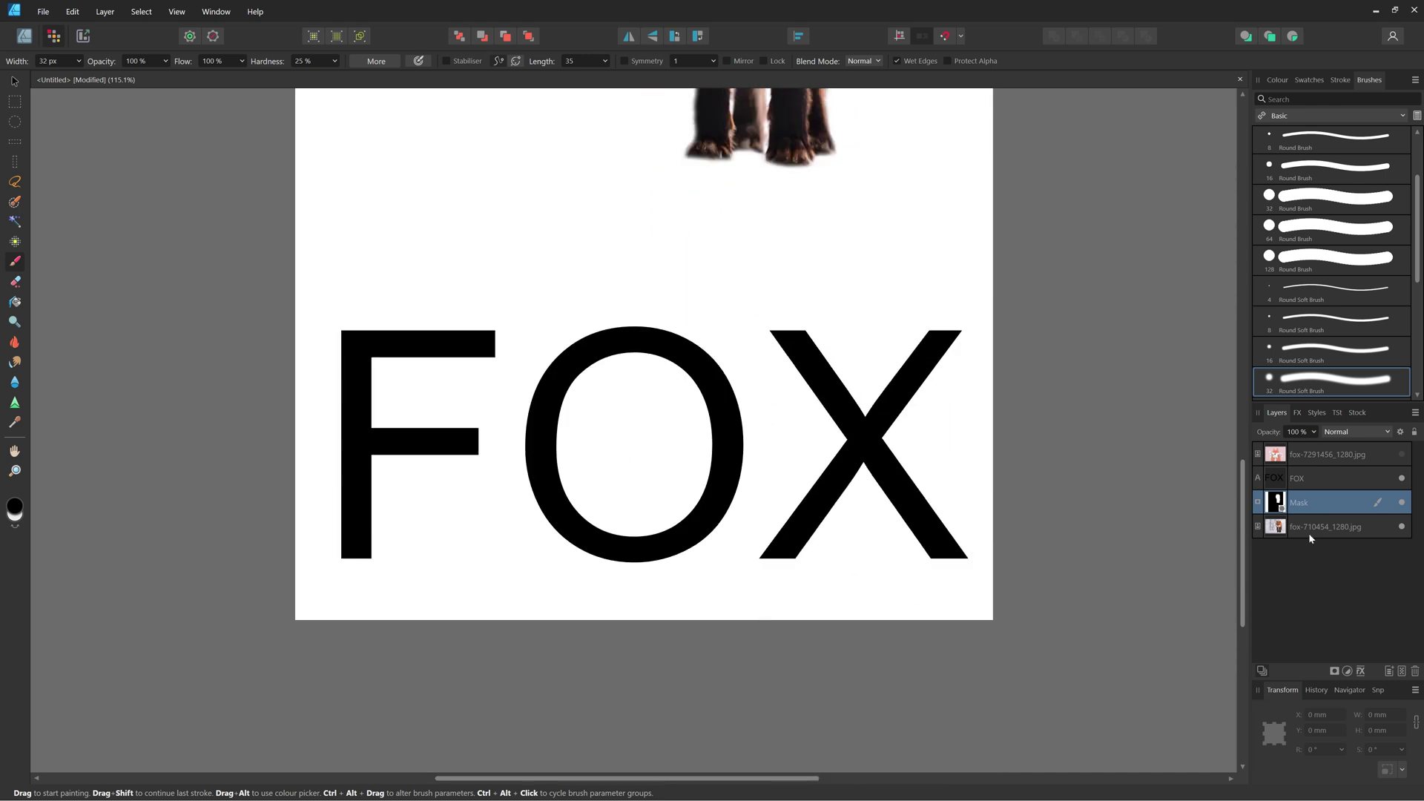
{"action": "left_click", "coordinate": [1302, 458]}
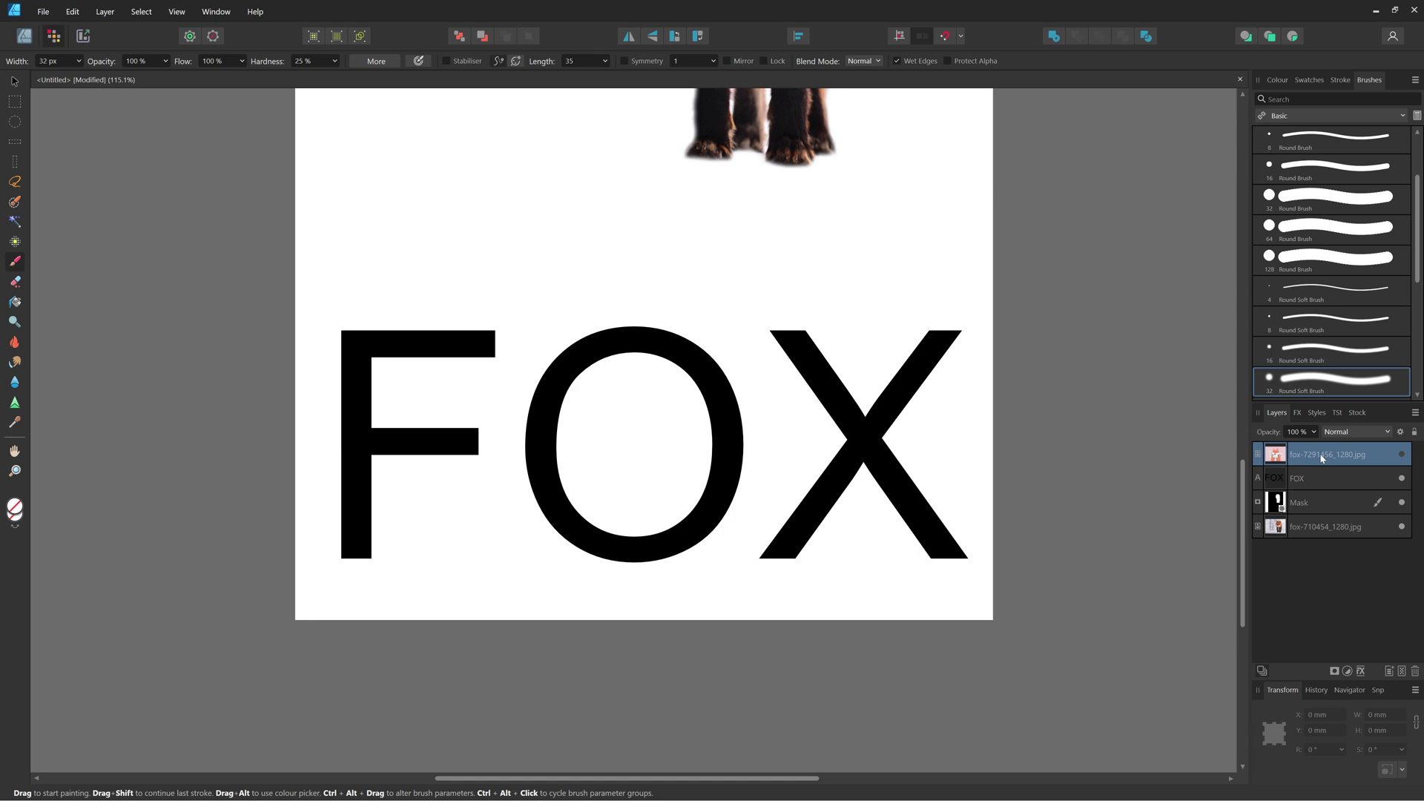
{"action": "left_click", "coordinate": [1401, 455]}
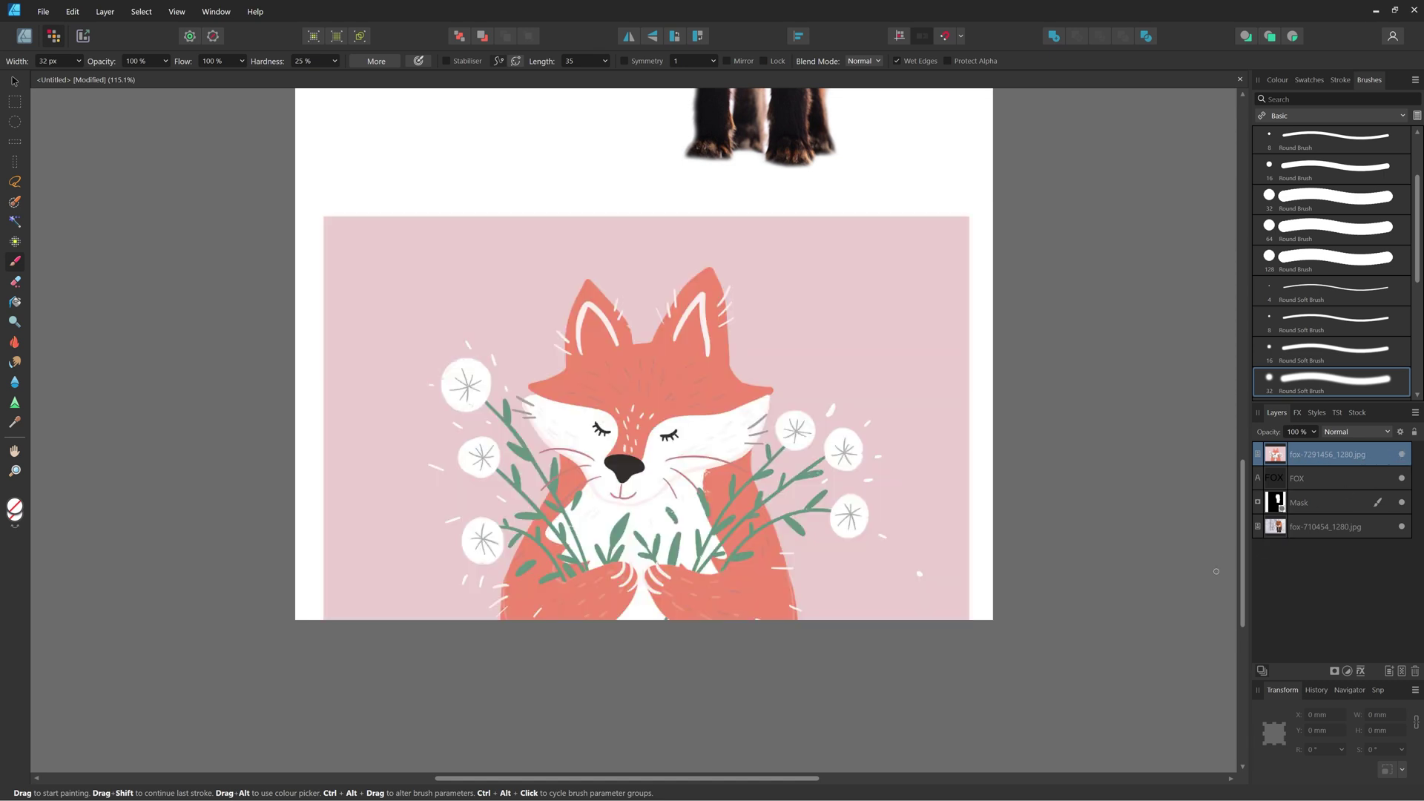
{"action": "left_click", "coordinate": [1315, 478]}
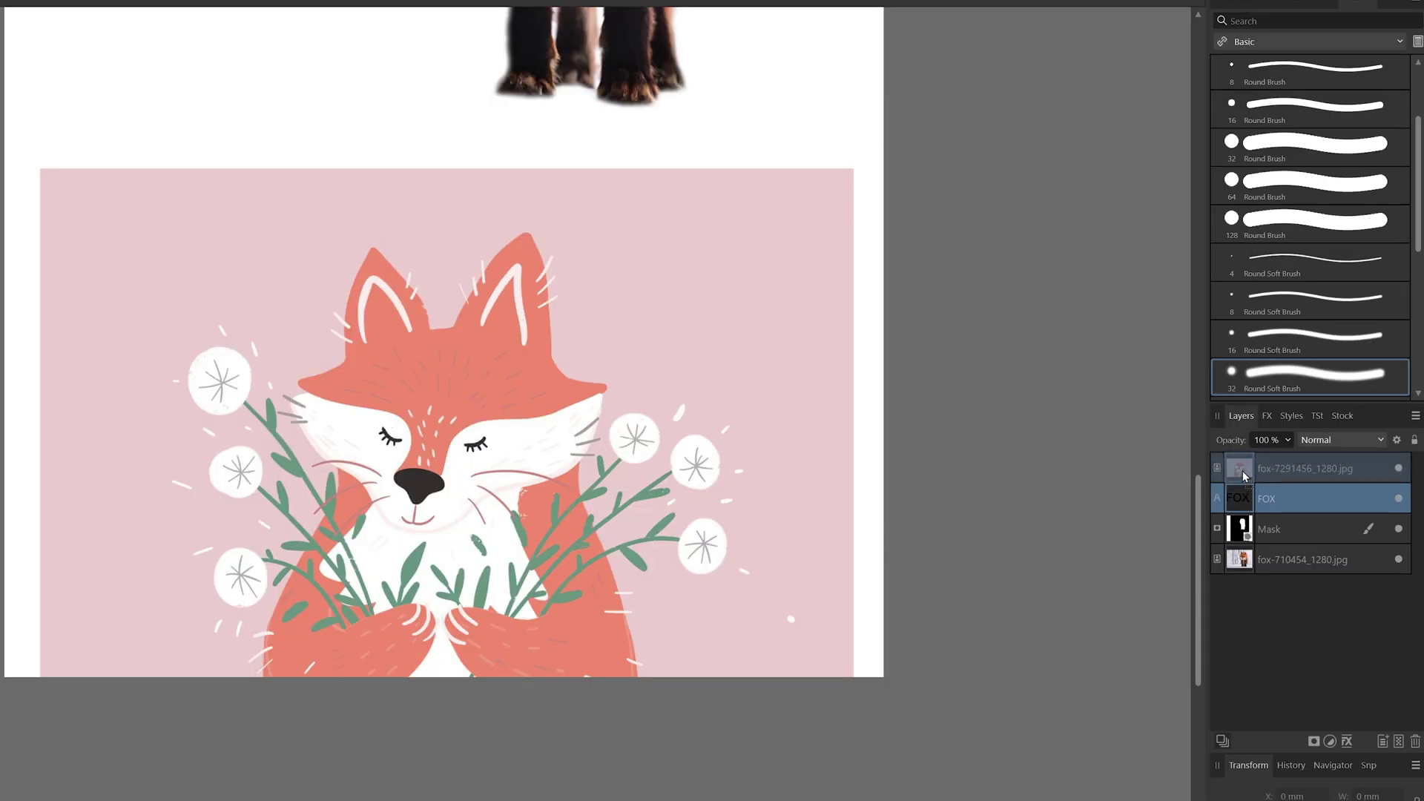
{"action": "left_click", "coordinate": [1277, 456]}
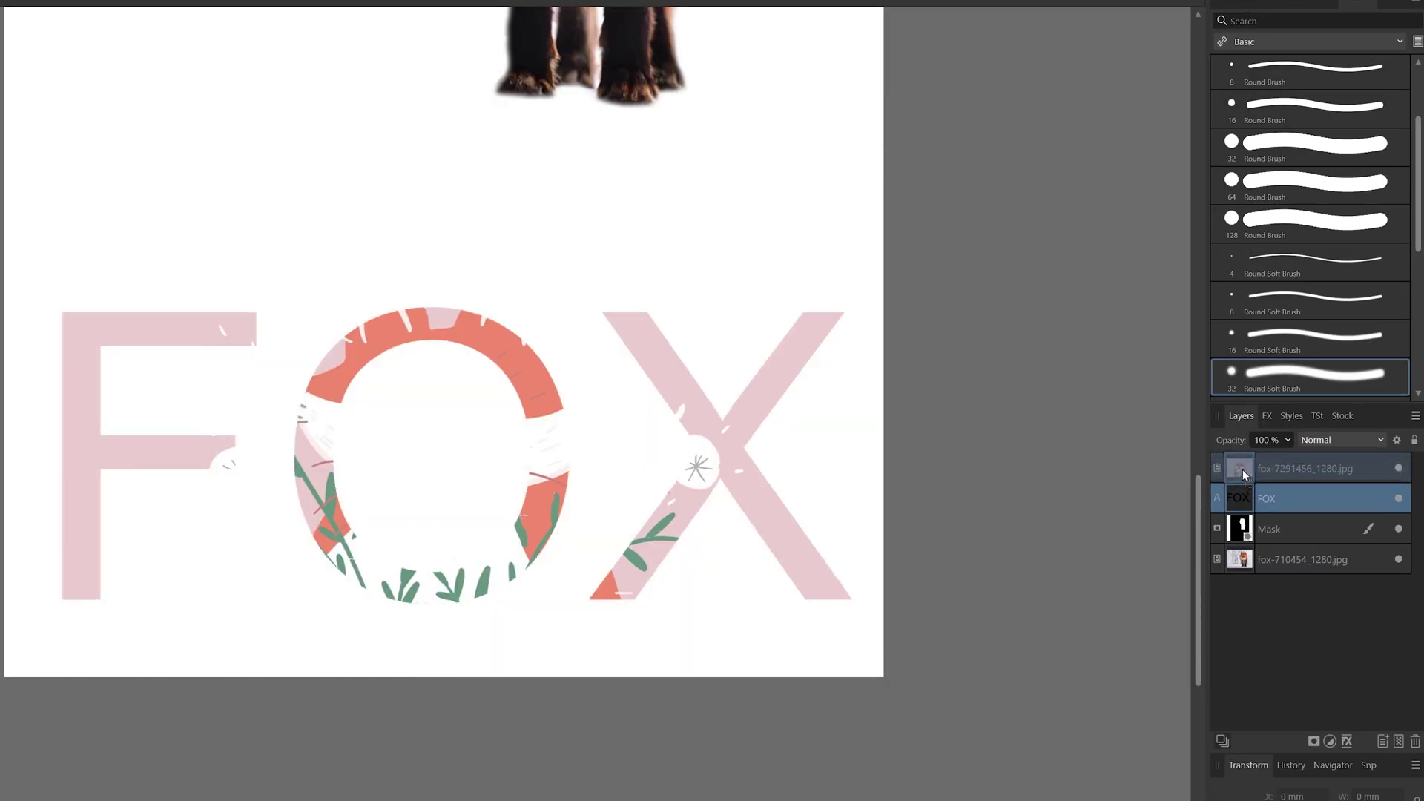
{"action": "left_click_drag", "start_coordinate": [1243, 470], "coordinate": [1244, 469]}
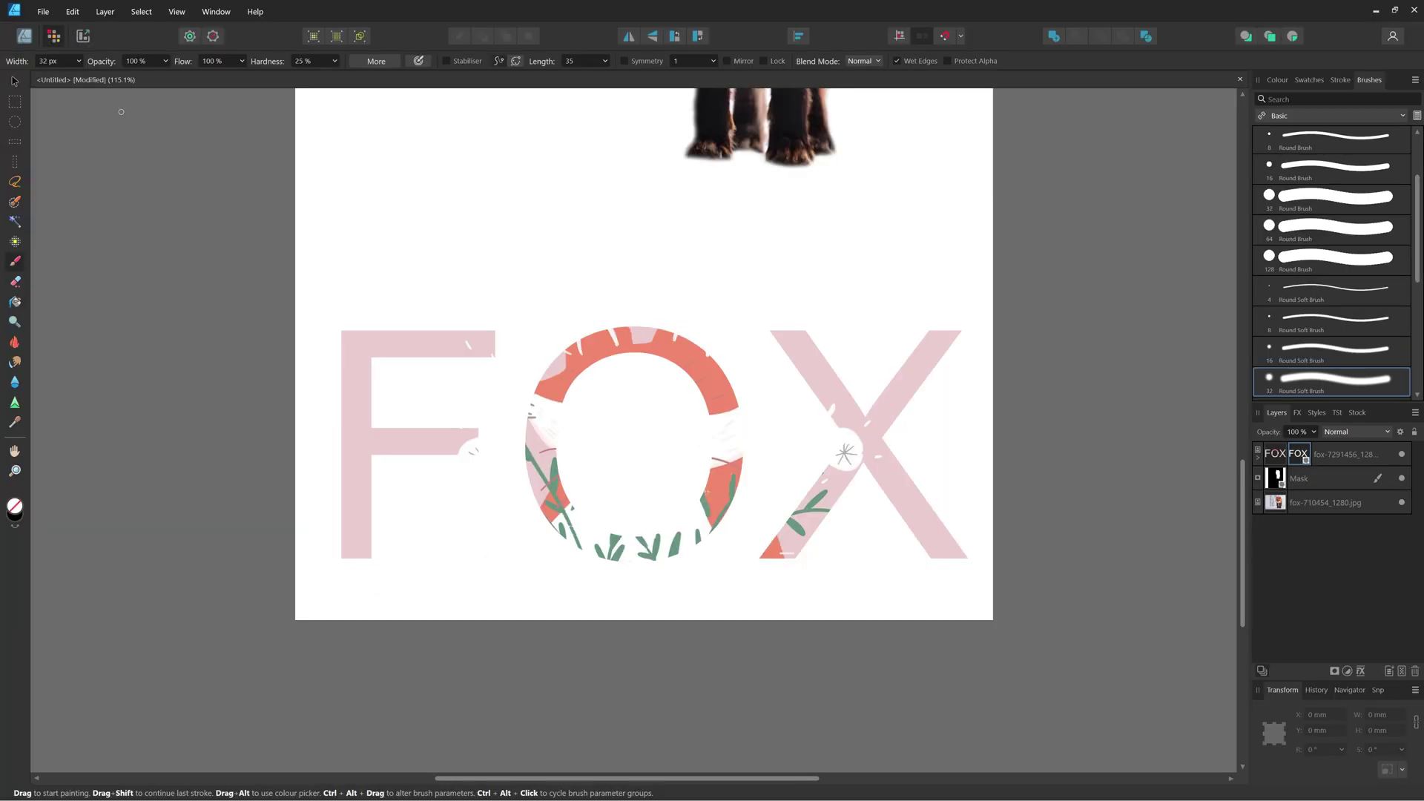
Move the illustrated FOX lettering slightly up and left, to about X 16.5 mm and Y 293.4 mm.
{"action": "left_click", "coordinate": [14, 81]}
{"action": "mouse_move", "coordinate": [707, 373]}
{"action": "left_mouse_down"}
{"action": "mouse_move", "coordinate": [718, 275]}
{"action": "mouse_move", "coordinate": [705, 276]}
{"action": "mouse_move", "coordinate": [699, 371]}
{"action": "left_mouse_up"}
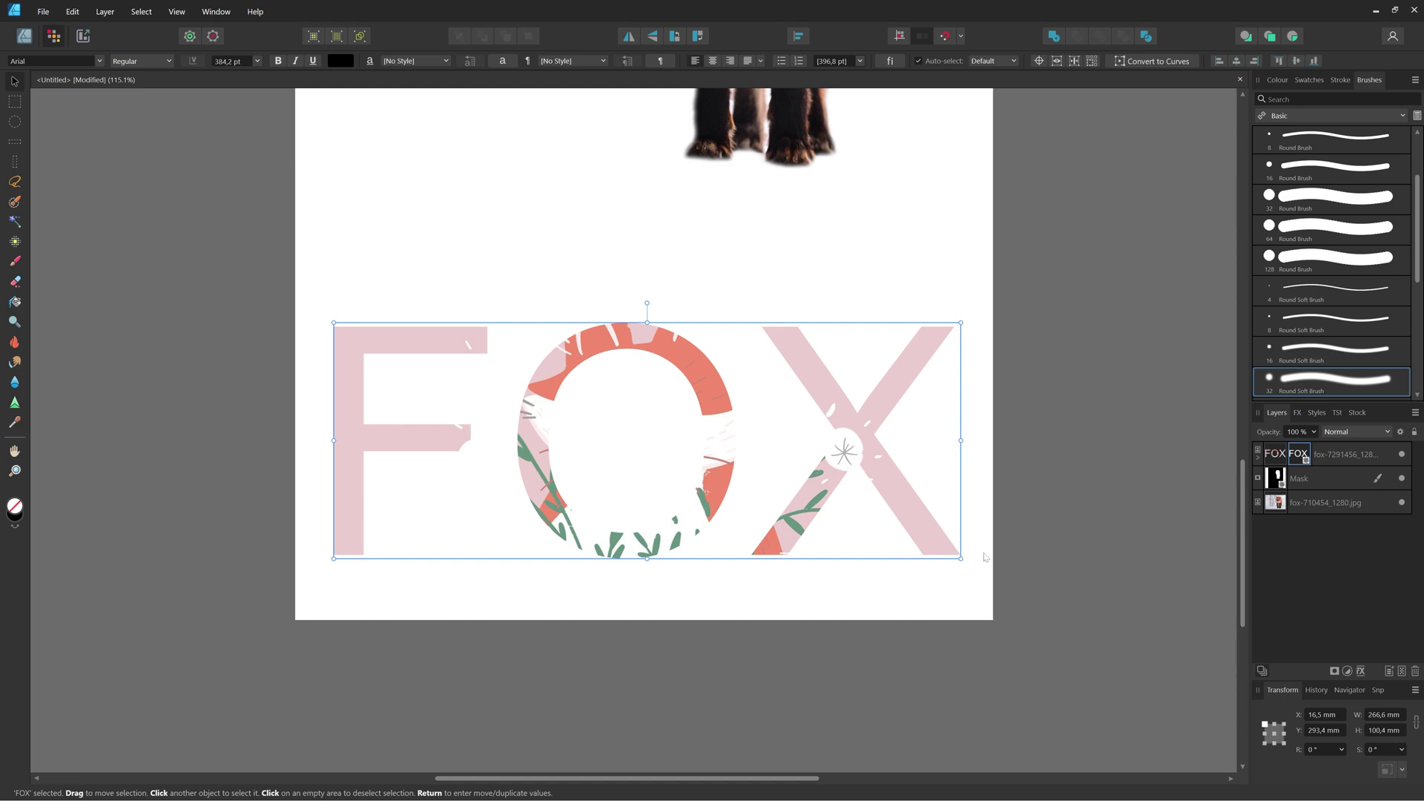
{"action": "scroll", "coordinate": [985, 556], "scroll_direction": "up", "scroll_amount": 3}
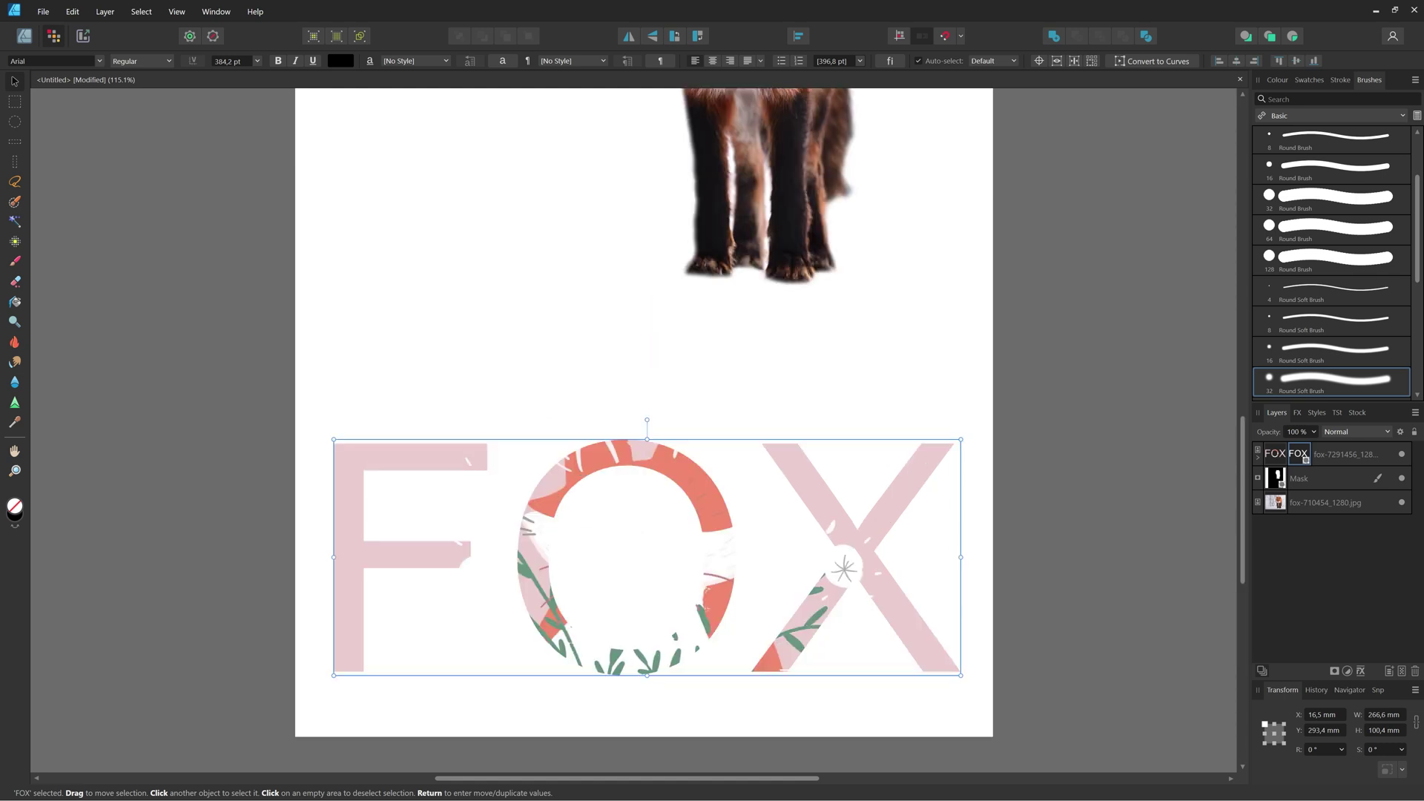
Hide the released Mask layer and add a Black and White adjustment to the fox-710454_1280.jpg photo.
{"action": "left_click", "coordinate": [1365, 482]}
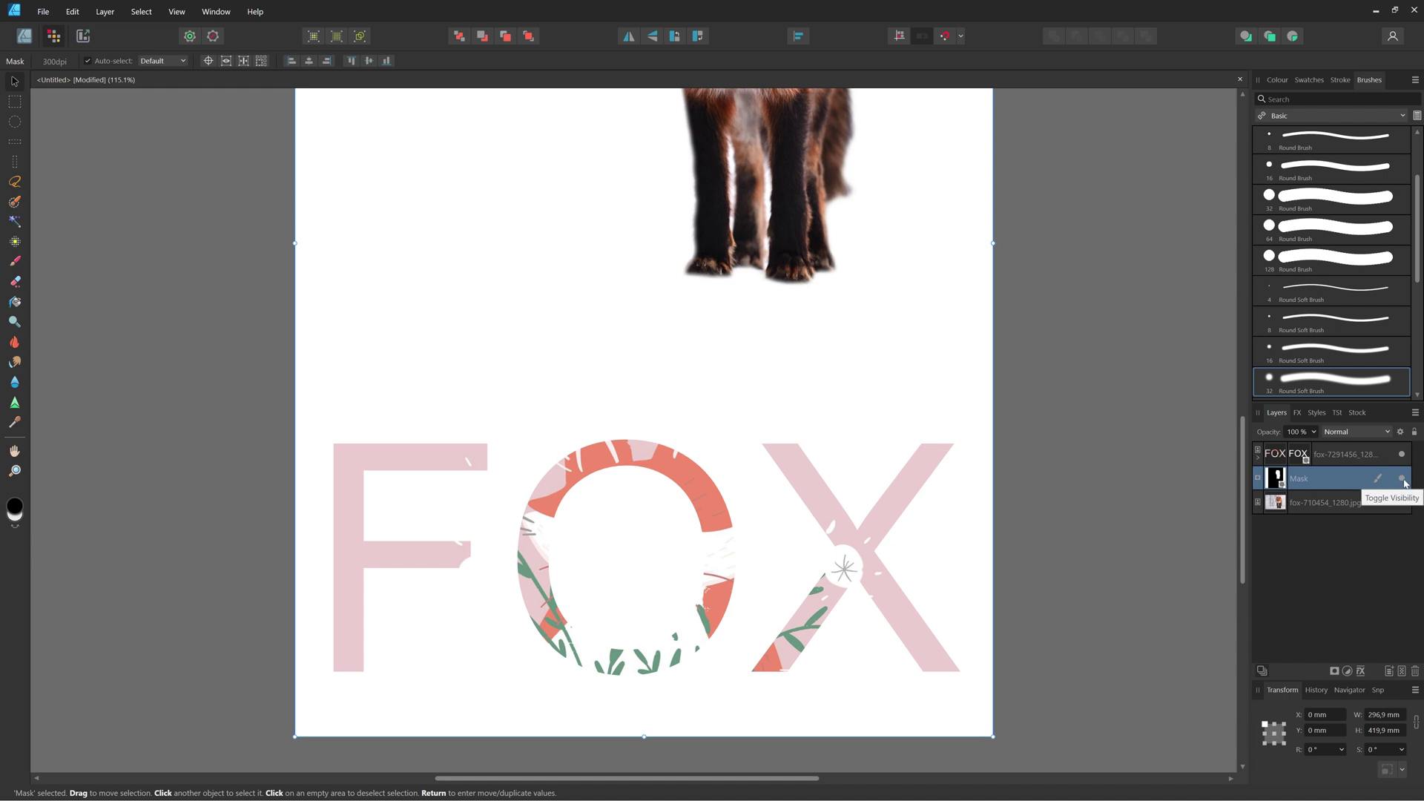
{"action": "left_click", "coordinate": [1403, 480]}
{"action": "scroll", "coordinate": [1041, 639], "scroll_direction": "up", "scroll_amount": 9}
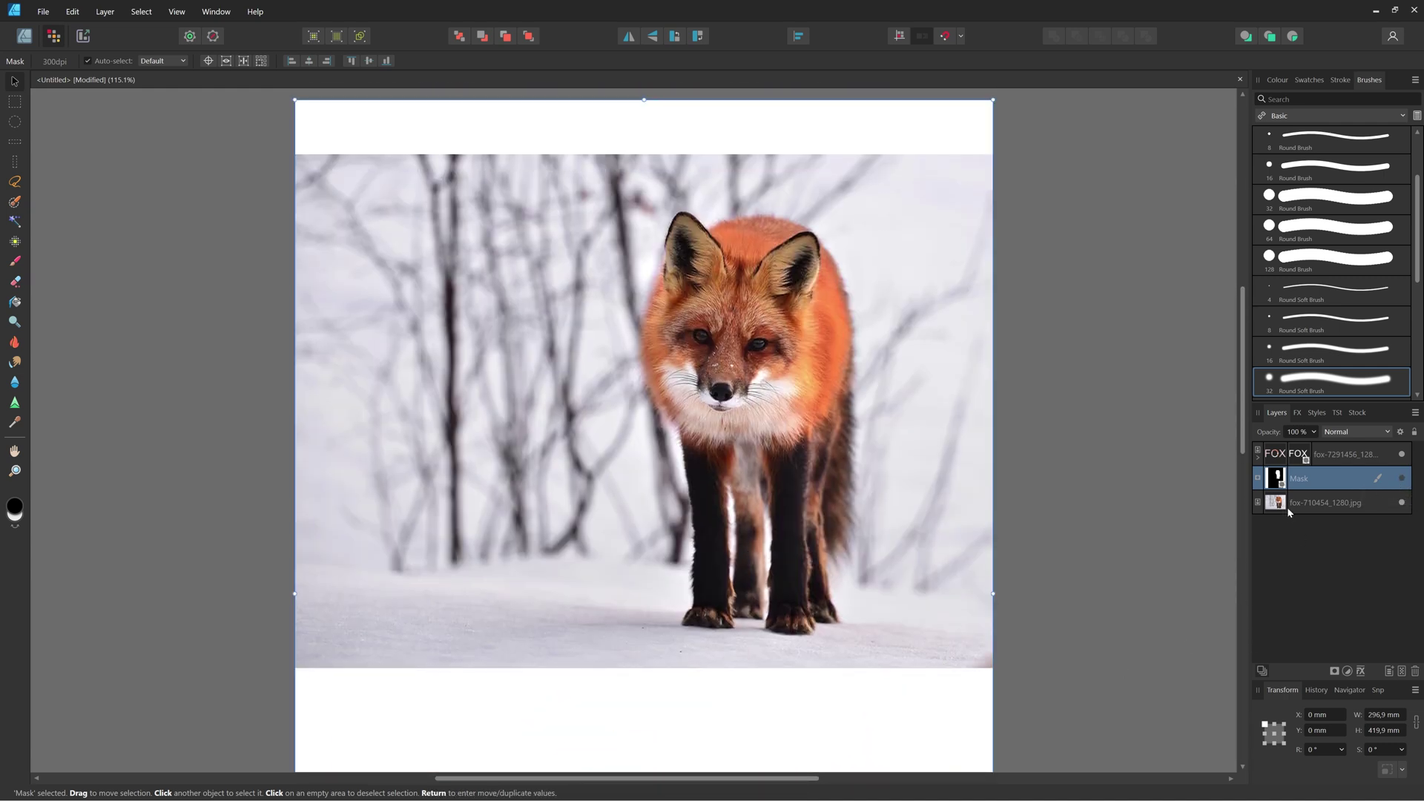
{"action": "left_click", "coordinate": [1339, 505]}
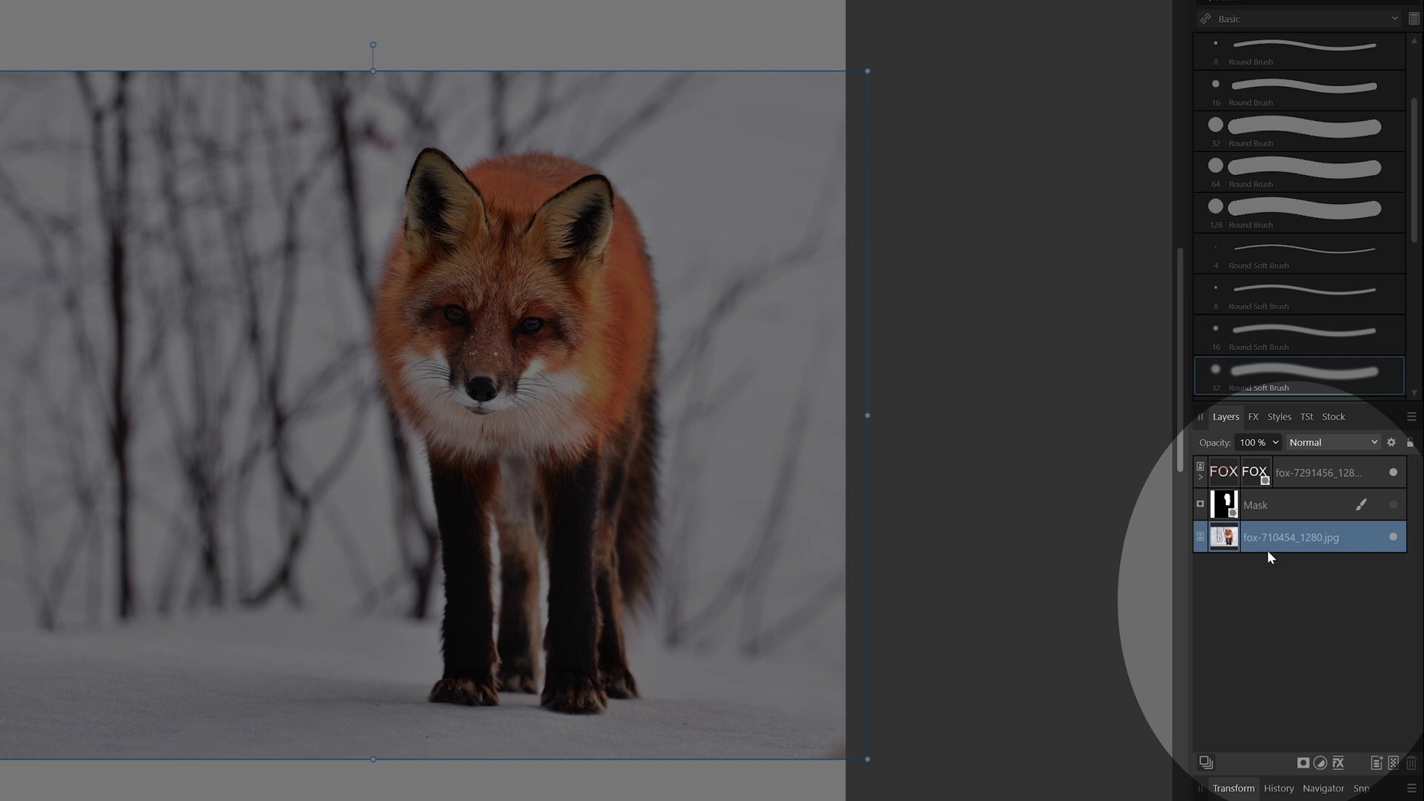
{"action": "left_click", "coordinate": [1321, 764]}
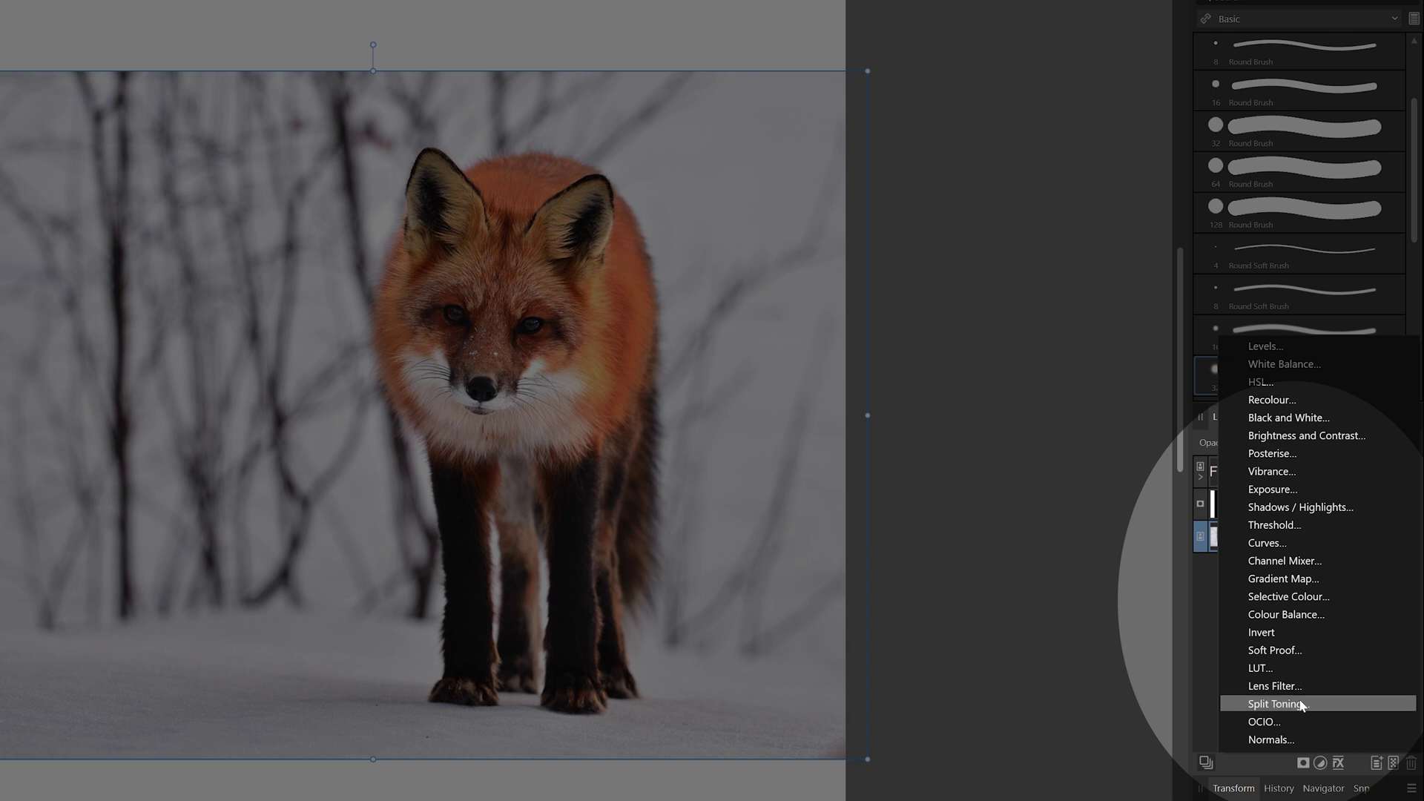
{"action": "left_click", "coordinate": [1315, 423]}
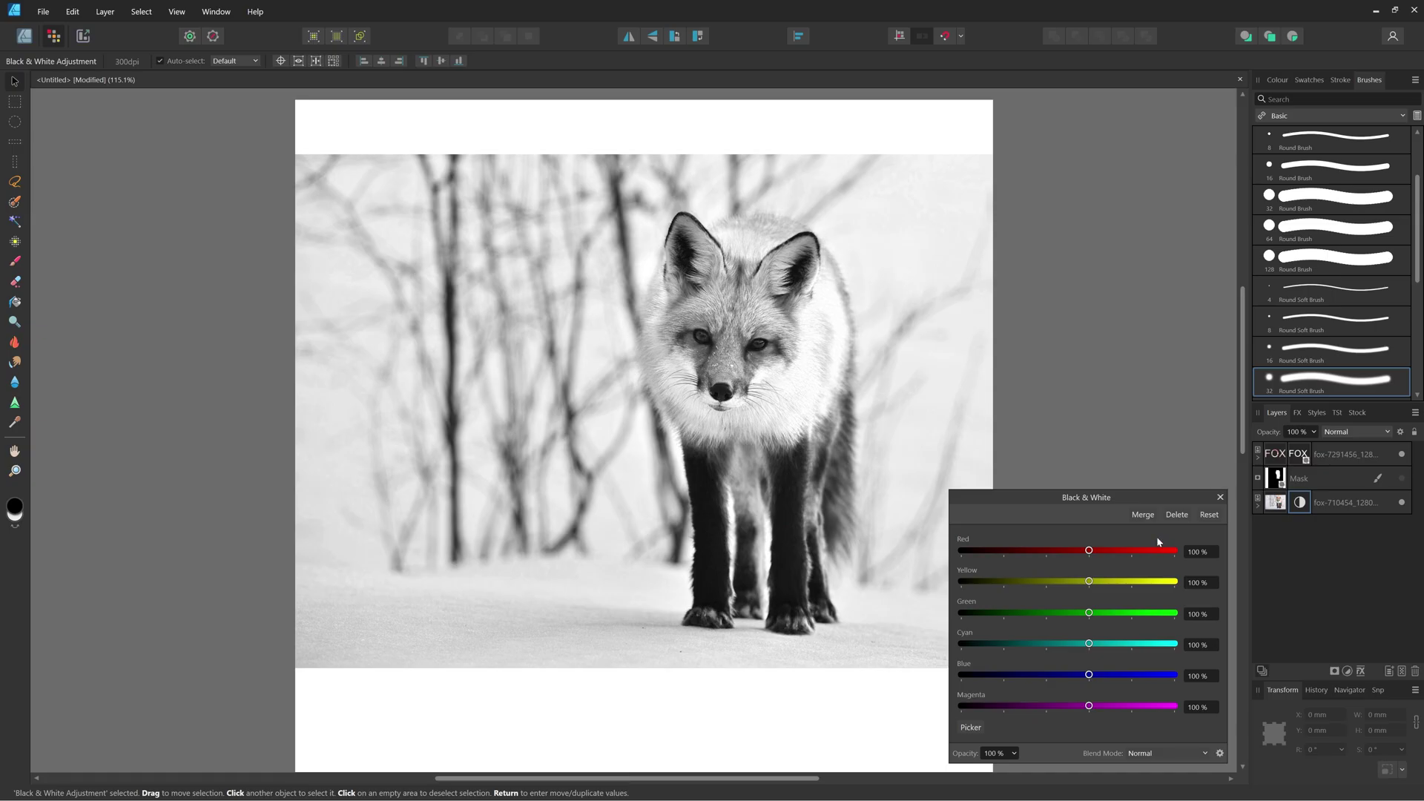
Paint black over the whole fox on the Black and White adjustment with a 602 px soft brush to restore its colour.
{"action": "key", "text": "b"}
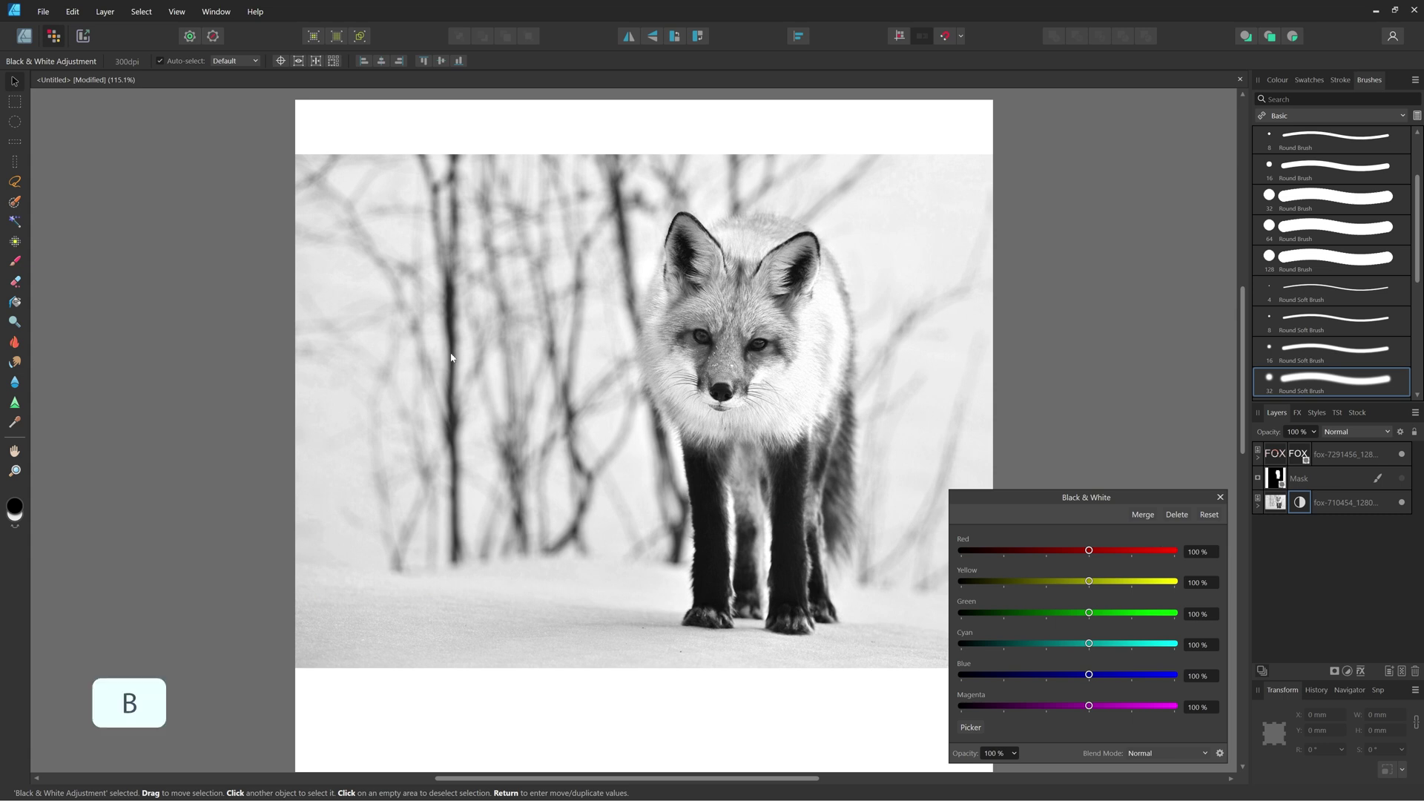
{"action": "left_click", "coordinate": [16, 263]}
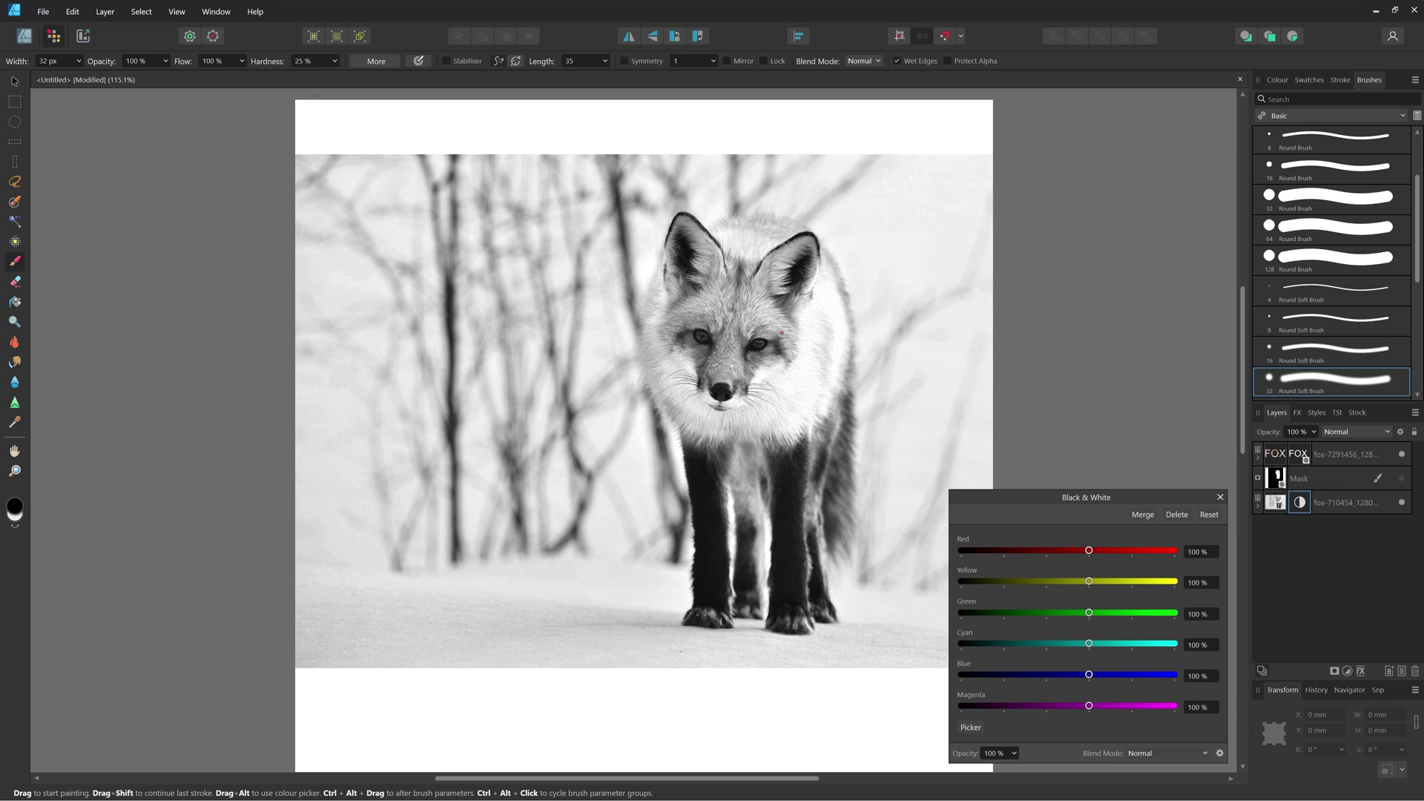
{"action": "key", "text": "bracketright"}
{"action": "left_click", "coordinate": [721, 331]}
{"action": "key", "text": "bracketright"}
{"action": "key", "text": "bracketright"}
{"action": "key", "text": "bracketright"}
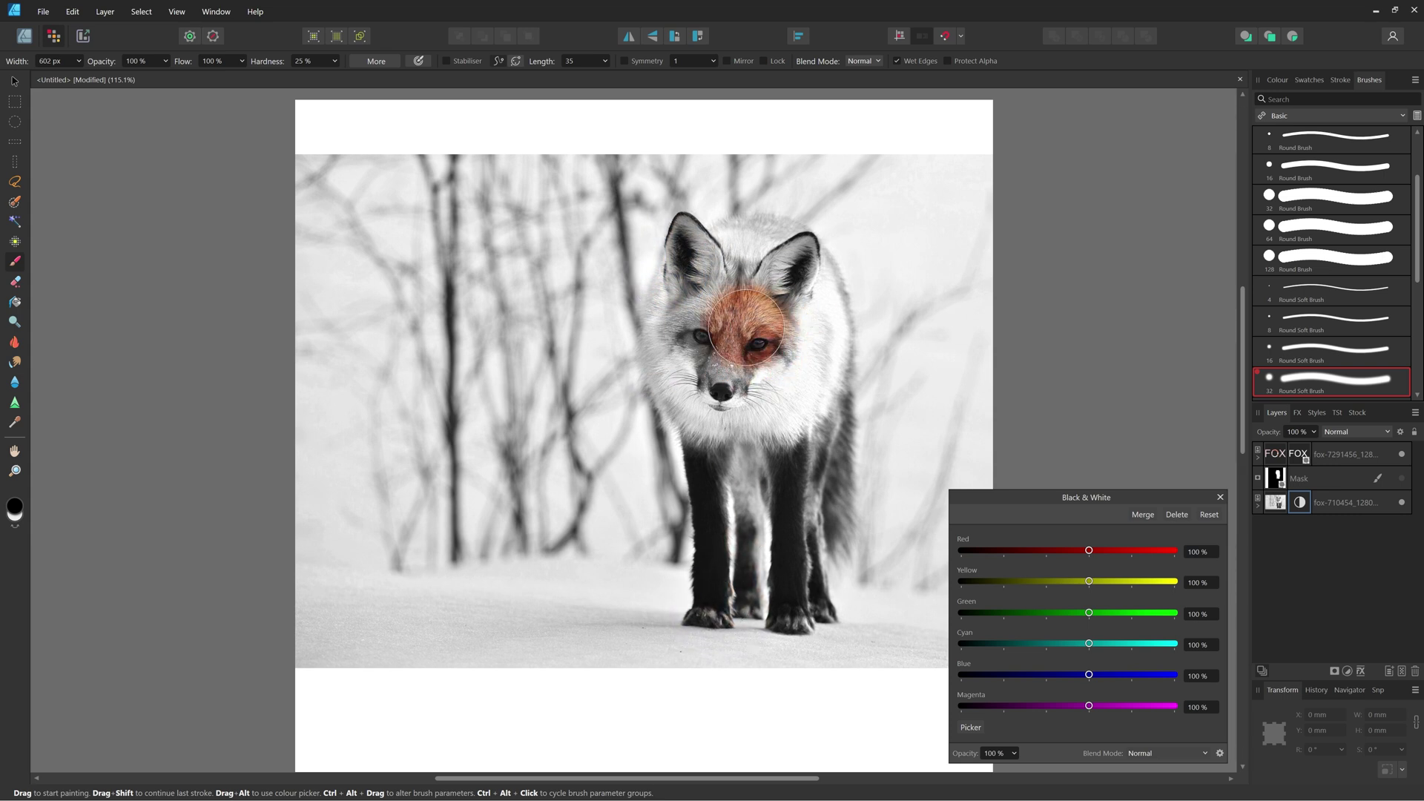
{"action": "mouse_move", "coordinate": [747, 327]}
{"action": "left_mouse_down"}
{"action": "mouse_move", "coordinate": [685, 242]}
{"action": "mouse_move", "coordinate": [655, 330]}
{"action": "mouse_move", "coordinate": [676, 423]}
{"action": "mouse_move", "coordinate": [692, 391]}
{"action": "mouse_move", "coordinate": [722, 392]}
{"action": "mouse_move", "coordinate": [729, 422]}
{"action": "mouse_move", "coordinate": [714, 592]}
{"action": "mouse_move", "coordinate": [813, 613]}
{"action": "mouse_move", "coordinate": [804, 508]}
{"action": "mouse_move", "coordinate": [822, 431]}
{"action": "mouse_move", "coordinate": [770, 422]}
{"action": "mouse_move", "coordinate": [810, 350]}
{"action": "mouse_move", "coordinate": [806, 304]}
{"action": "mouse_move", "coordinate": [775, 279]}
{"action": "mouse_move", "coordinate": [703, 273]}
{"action": "mouse_move", "coordinate": [735, 256]}
{"action": "mouse_move", "coordinate": [804, 271]}
{"action": "mouse_move", "coordinate": [827, 328]}
{"action": "mouse_move", "coordinate": [826, 501]}
{"action": "left_mouse_up"}
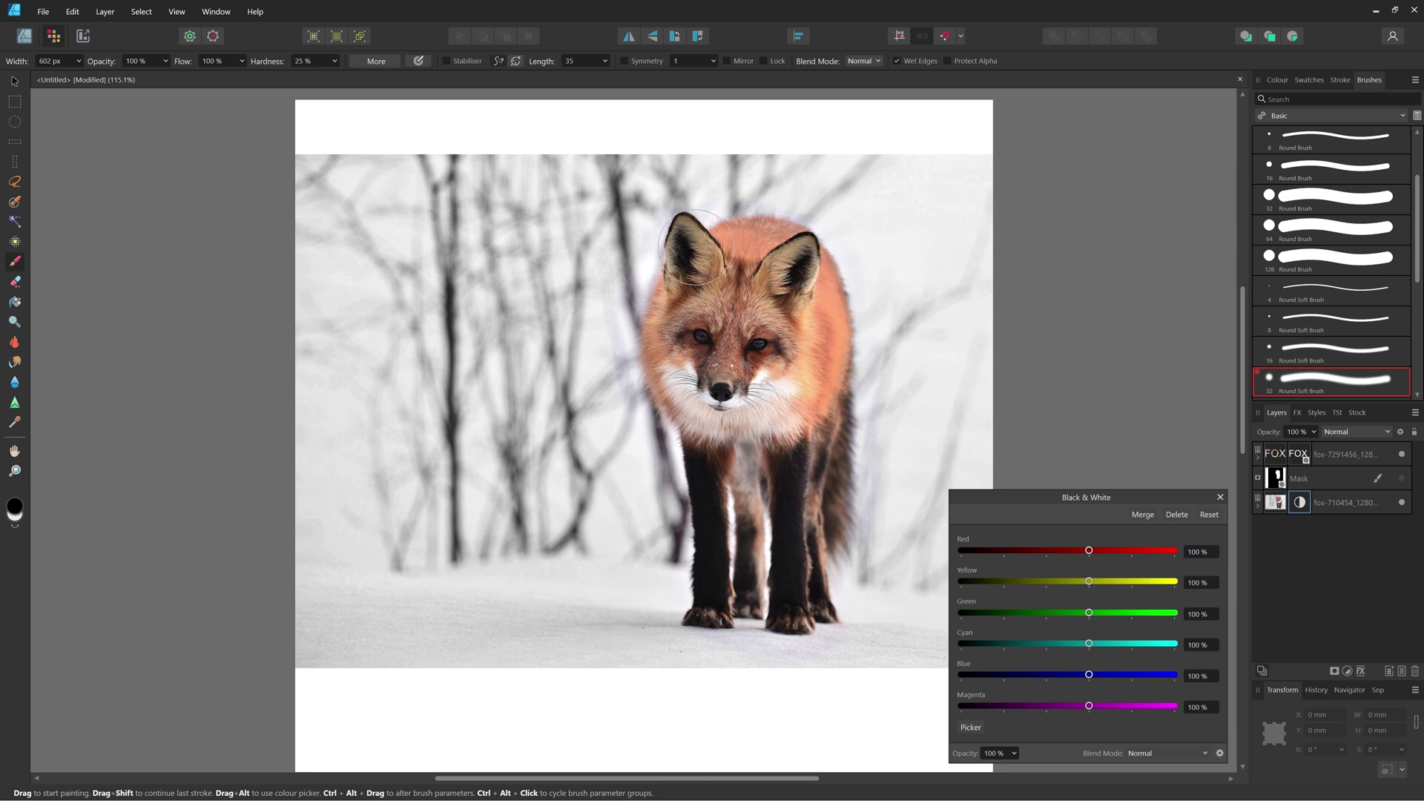
{"action": "mouse_move", "coordinate": [753, 590]}
{"action": "left_mouse_down"}
{"action": "mouse_move", "coordinate": [728, 403]}
{"action": "mouse_move", "coordinate": [754, 317]}
{"action": "mouse_move", "coordinate": [722, 297]}
{"action": "mouse_move", "coordinate": [774, 539]}
{"action": "mouse_move", "coordinate": [806, 333]}
{"action": "mouse_move", "coordinate": [774, 262]}
{"action": "mouse_move", "coordinate": [801, 326]}
{"action": "mouse_move", "coordinate": [793, 346]}
{"action": "mouse_move", "coordinate": [836, 304]}
{"action": "mouse_move", "coordinate": [773, 308]}
{"action": "mouse_move", "coordinate": [746, 346]}
{"action": "mouse_move", "coordinate": [731, 301]}
{"action": "mouse_move", "coordinate": [688, 370]}
{"action": "mouse_move", "coordinate": [698, 390]}
{"action": "mouse_move", "coordinate": [731, 276]}
{"action": "mouse_move", "coordinate": [752, 443]}
{"action": "left_mouse_up"}
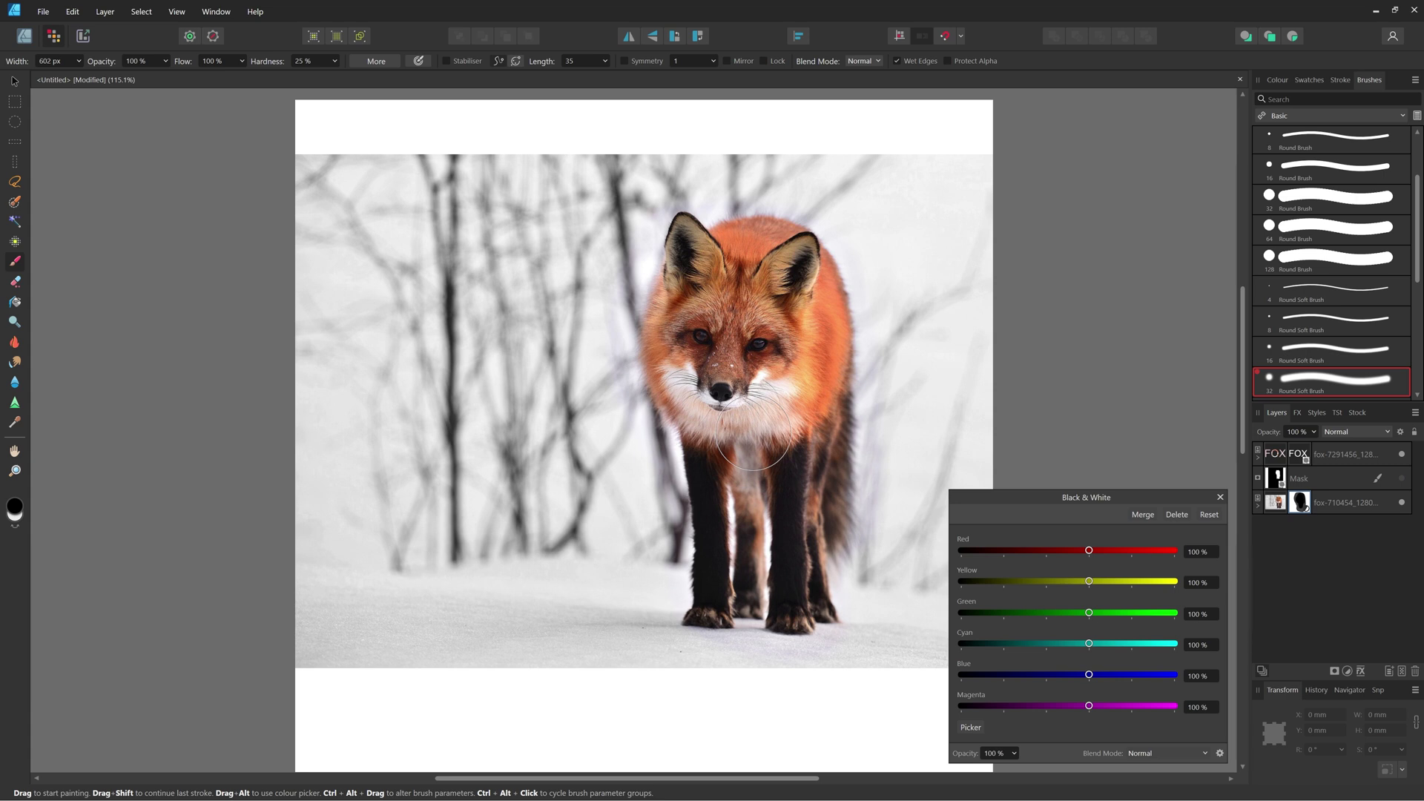
{"action": "mouse_move", "coordinate": [753, 433]}
{"action": "left_mouse_down"}
{"action": "mouse_move", "coordinate": [716, 346]}
{"action": "mouse_move", "coordinate": [739, 367]}
{"action": "mouse_move", "coordinate": [753, 489]}
{"action": "mouse_move", "coordinate": [768, 524]}
{"action": "mouse_move", "coordinate": [788, 512]}
{"action": "mouse_move", "coordinate": [775, 504]}
{"action": "mouse_move", "coordinate": [771, 563]}
{"action": "mouse_move", "coordinate": [757, 568]}
{"action": "mouse_move", "coordinate": [778, 537]}
{"action": "mouse_move", "coordinate": [723, 582]}
{"action": "mouse_move", "coordinate": [800, 557]}
{"action": "left_mouse_up"}
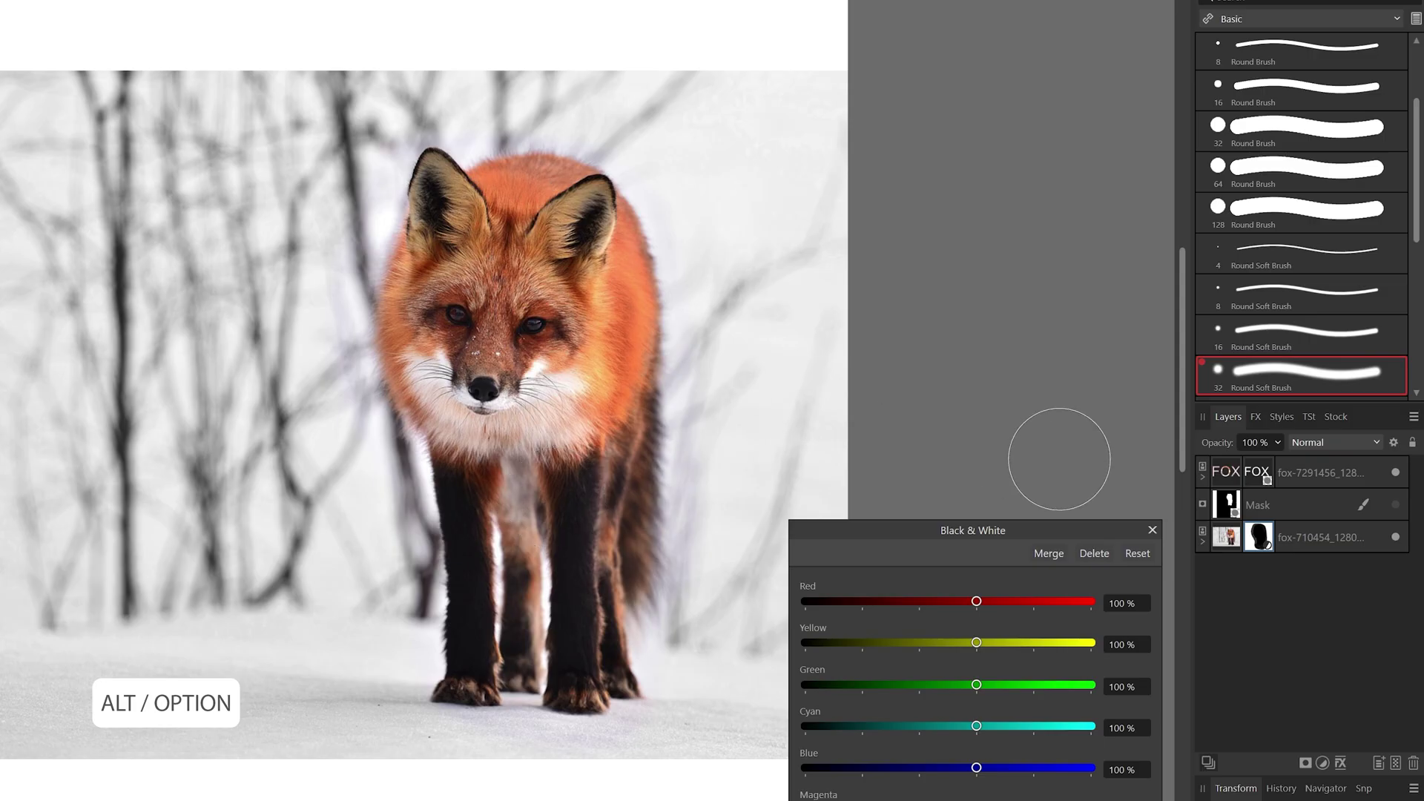
View the adjustment's mask on its own, paint its grey patches over in black, and return to the normal photo view.
{"action": "left_click", "coordinate": [1265, 542], "text": "alt"}
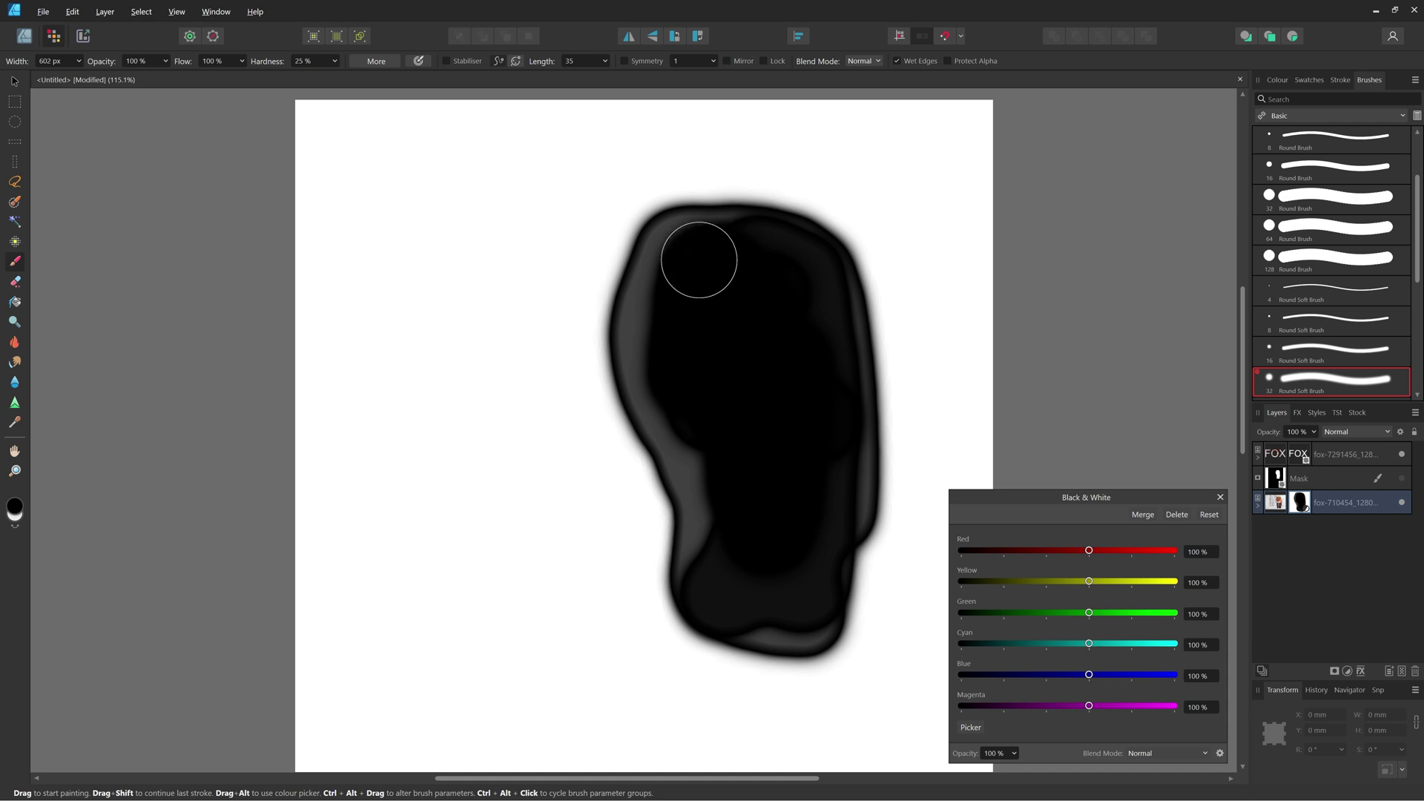
{"action": "mouse_move", "coordinate": [696, 254]}
{"action": "left_mouse_down"}
{"action": "mouse_move", "coordinate": [669, 279]}
{"action": "mouse_move", "coordinate": [685, 255]}
{"action": "mouse_move", "coordinate": [724, 254]}
{"action": "mouse_move", "coordinate": [691, 251]}
{"action": "mouse_move", "coordinate": [671, 277]}
{"action": "mouse_move", "coordinate": [656, 345]}
{"action": "mouse_move", "coordinate": [656, 314]}
{"action": "mouse_move", "coordinate": [668, 411]}
{"action": "mouse_move", "coordinate": [714, 495]}
{"action": "mouse_move", "coordinate": [714, 574]}
{"action": "mouse_move", "coordinate": [732, 601]}
{"action": "mouse_move", "coordinate": [780, 616]}
{"action": "mouse_move", "coordinate": [804, 589]}
{"action": "mouse_move", "coordinate": [826, 468]}
{"action": "mouse_move", "coordinate": [829, 503]}
{"action": "mouse_move", "coordinate": [840, 481]}
{"action": "mouse_move", "coordinate": [840, 494]}
{"action": "mouse_move", "coordinate": [822, 293]}
{"action": "mouse_move", "coordinate": [824, 346]}
{"action": "mouse_move", "coordinate": [804, 287]}
{"action": "mouse_move", "coordinate": [764, 246]}
{"action": "mouse_move", "coordinate": [702, 242]}
{"action": "left_mouse_up"}
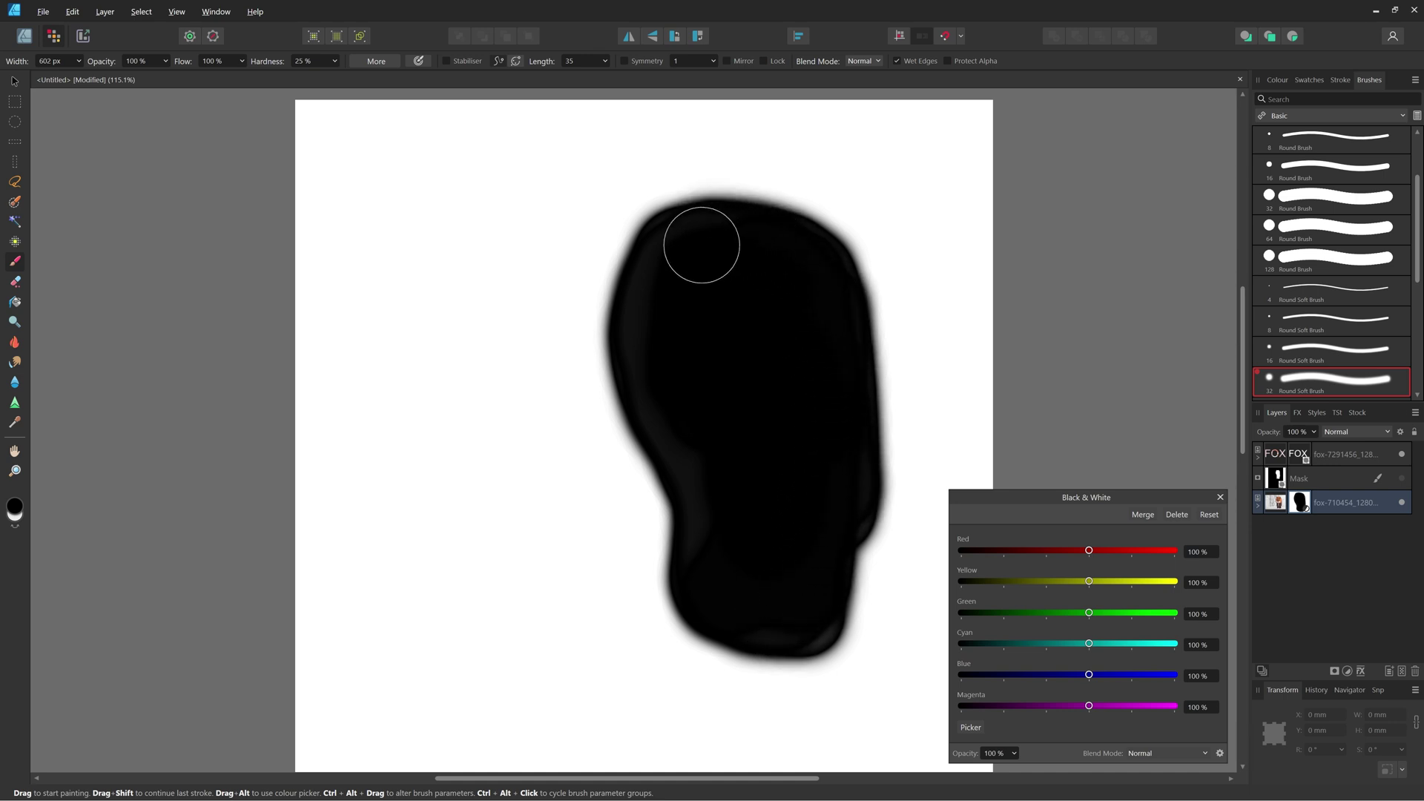
{"action": "mouse_move", "coordinate": [763, 596]}
{"action": "left_mouse_down"}
{"action": "mouse_move", "coordinate": [808, 601]}
{"action": "mouse_move", "coordinate": [785, 604]}
{"action": "left_mouse_up"}
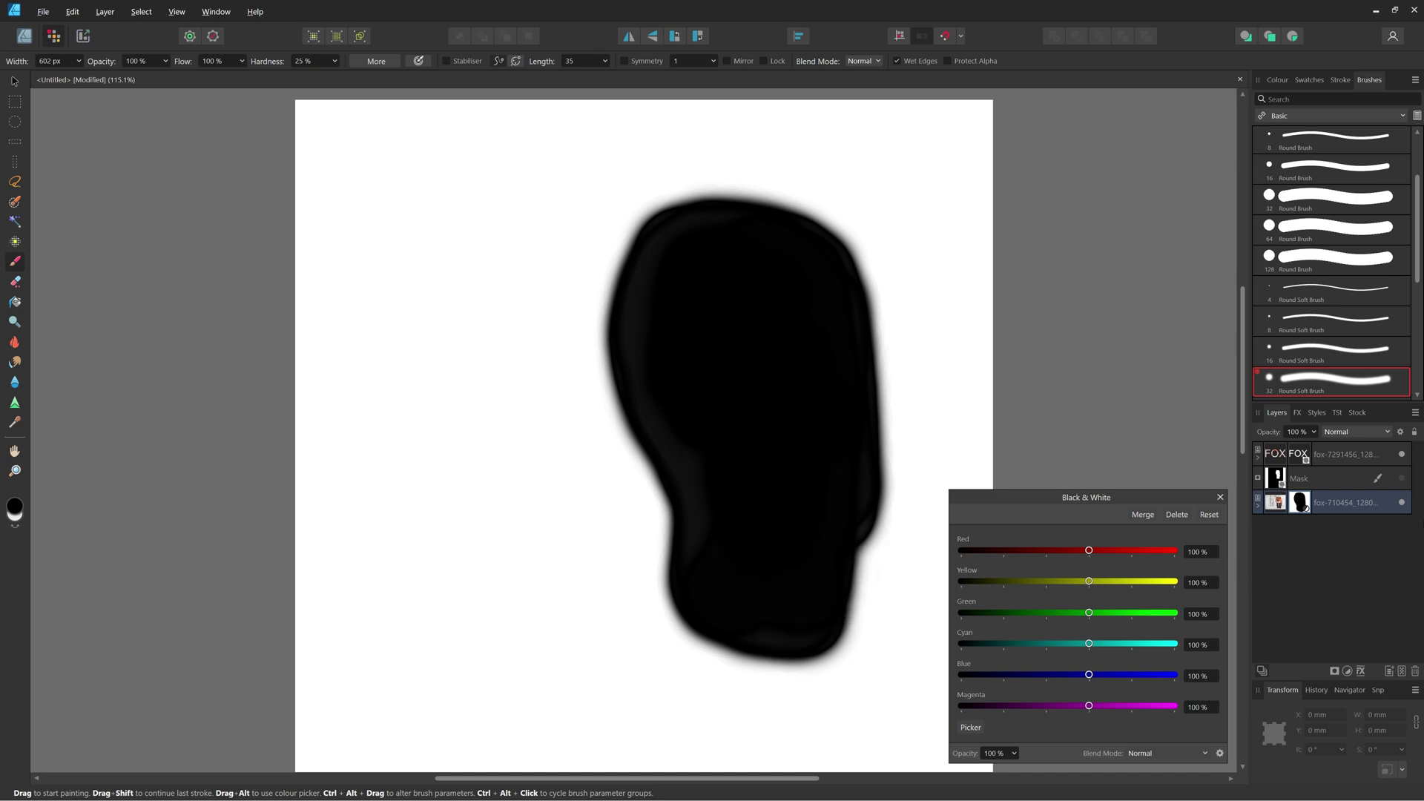
{"action": "left_click", "coordinate": [1304, 508], "text": "alt"}
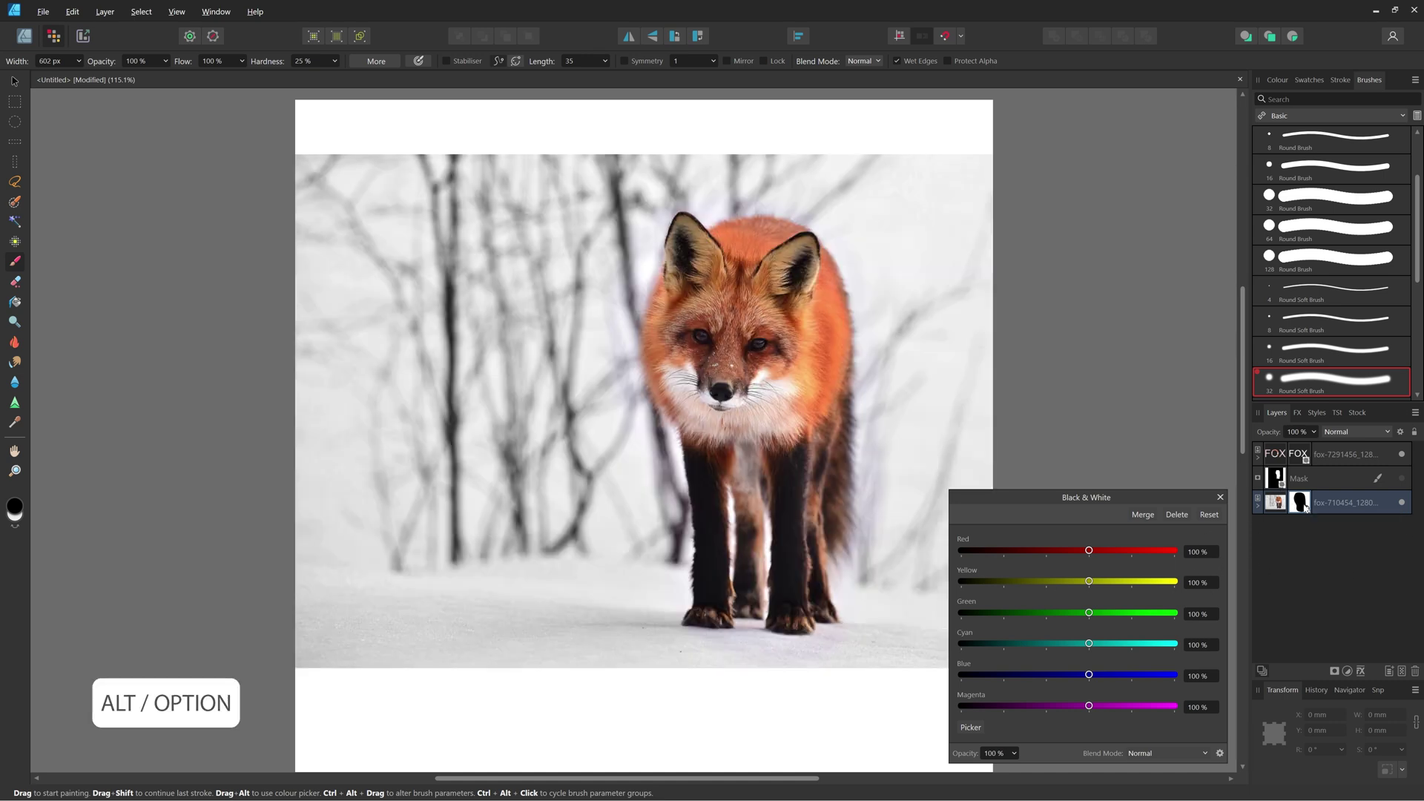